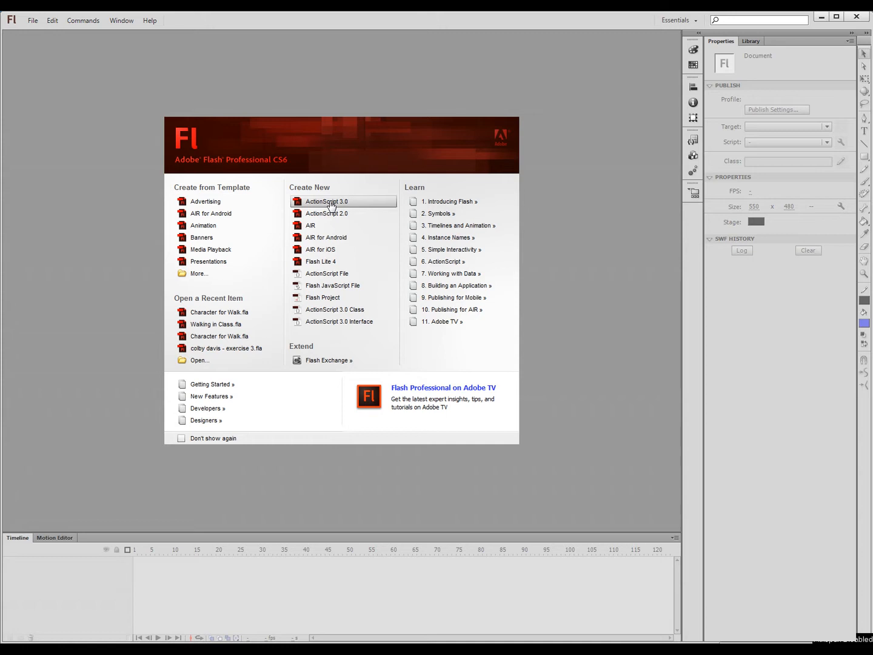
# - Create a new ActionScript 3.0 document and set its stage size to 1280 x 720 px
pyautogui.click(331, 203)
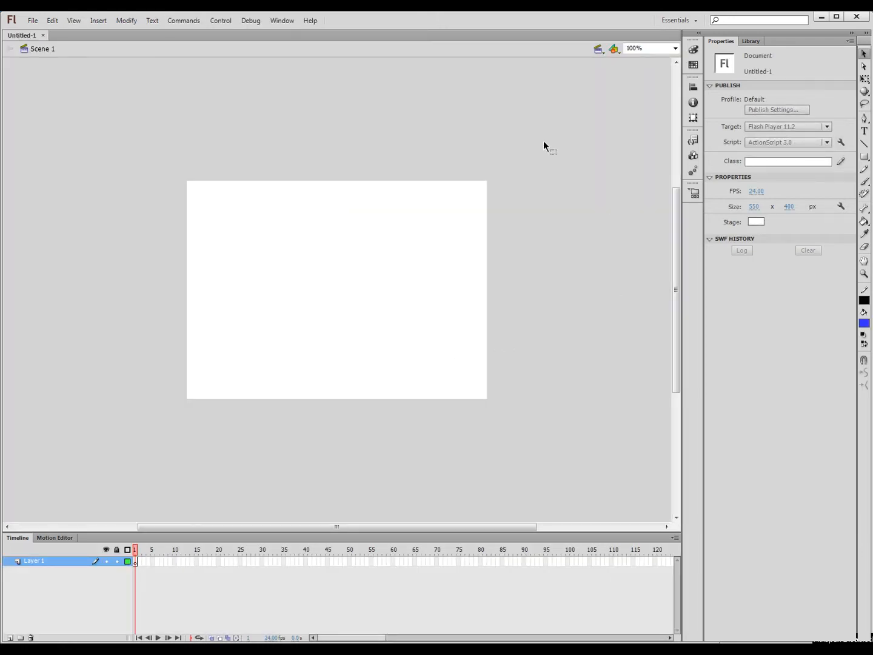
pyautogui.click(752, 206)
pyautogui.write('1280')
pyautogui.press('Tab')
pyautogui.write('720')
pyautogui.press('Return')
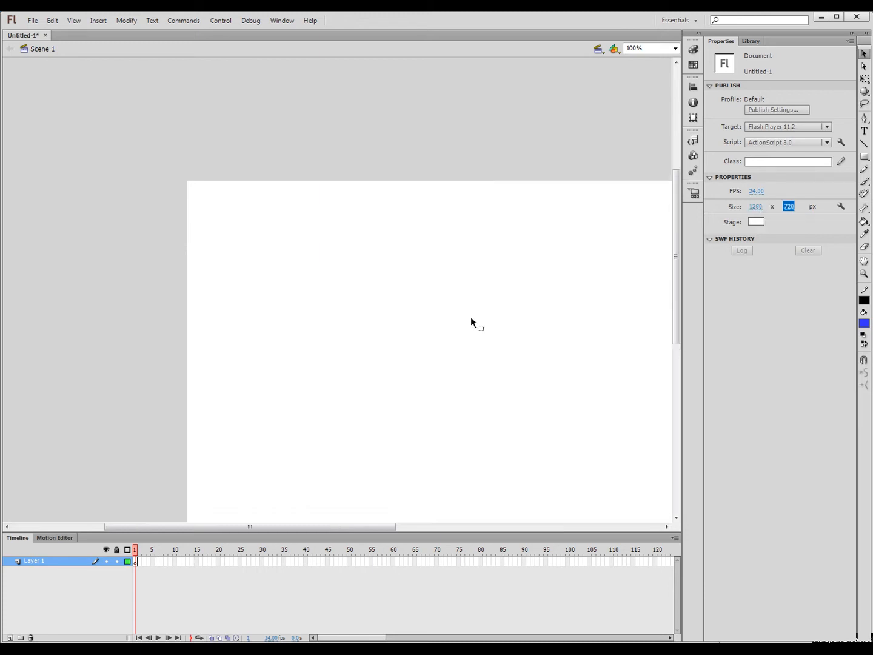
pyautogui.moveTo(484, 290); pyautogui.dragTo(307, 202)
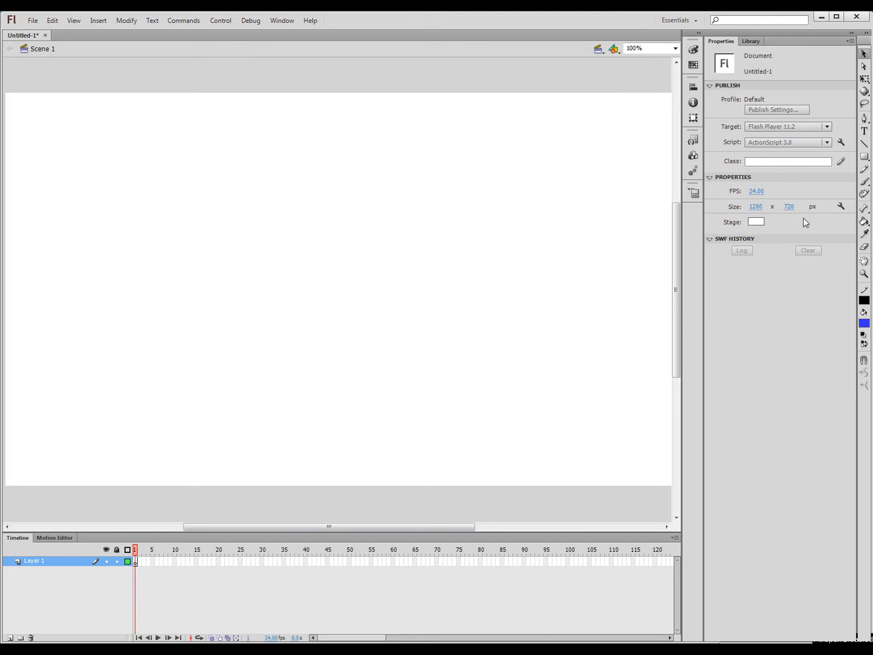
# - Try several stage background colours and settle on a light sky blue
pyautogui.click(758, 221)
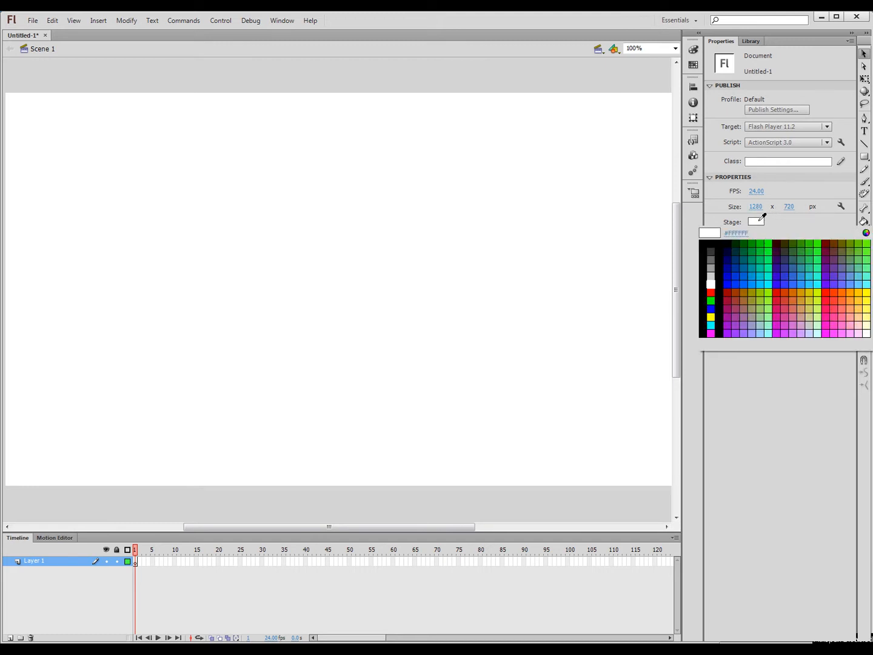
pyautogui.click(713, 281)
pyautogui.click(756, 220)
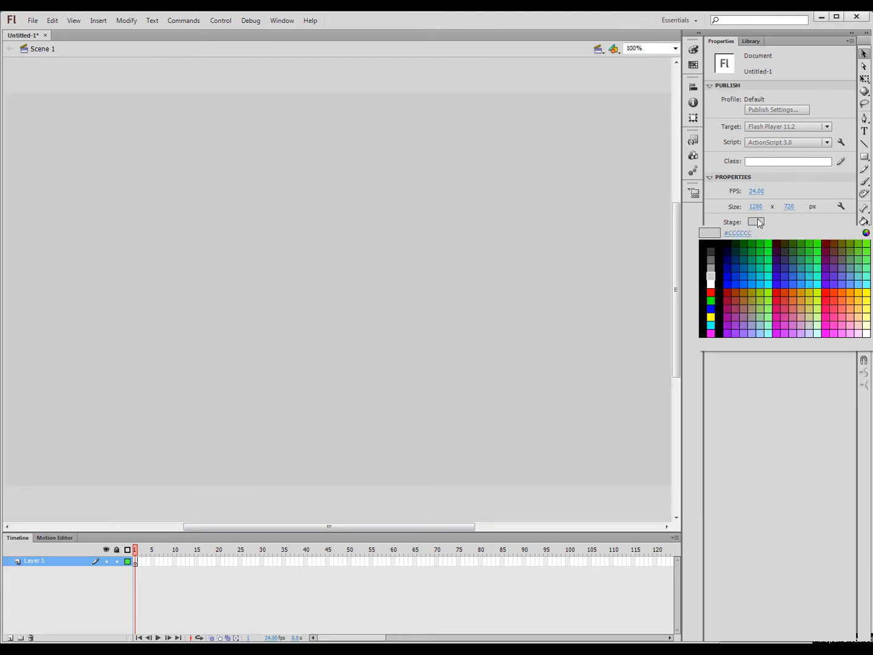
pyautogui.click(811, 280)
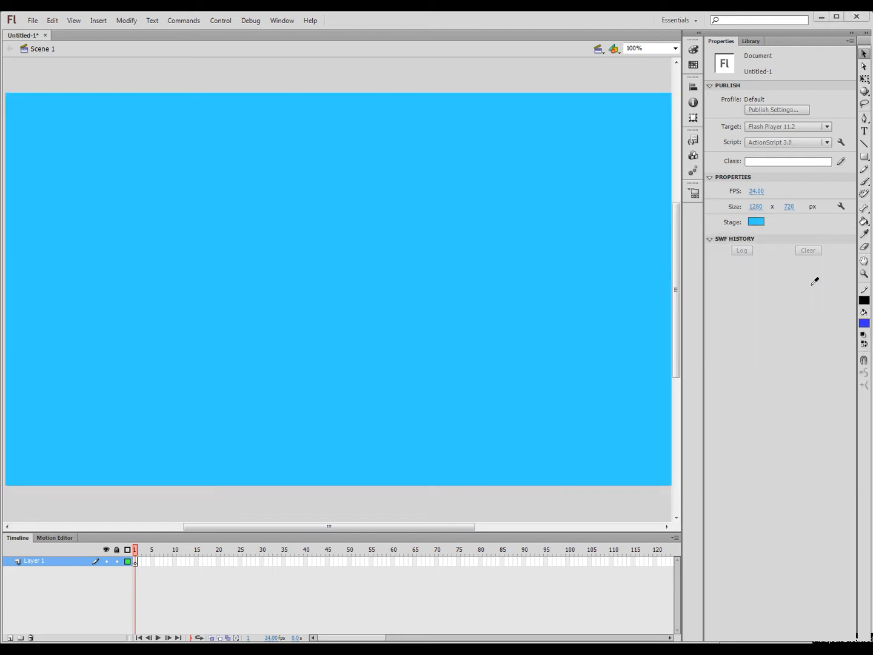
pyautogui.click(756, 221)
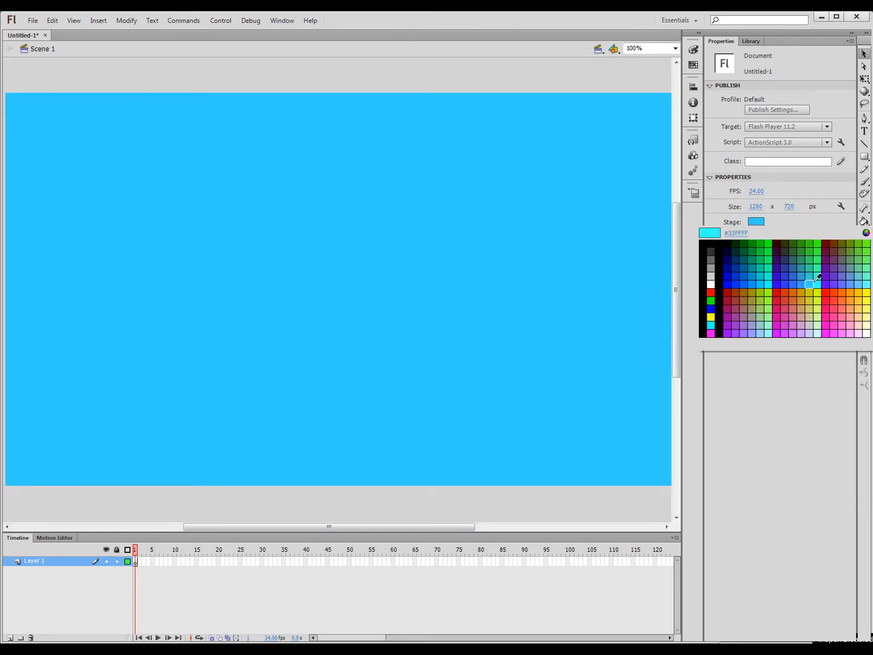
pyautogui.click(816, 287)
pyautogui.click(764, 222)
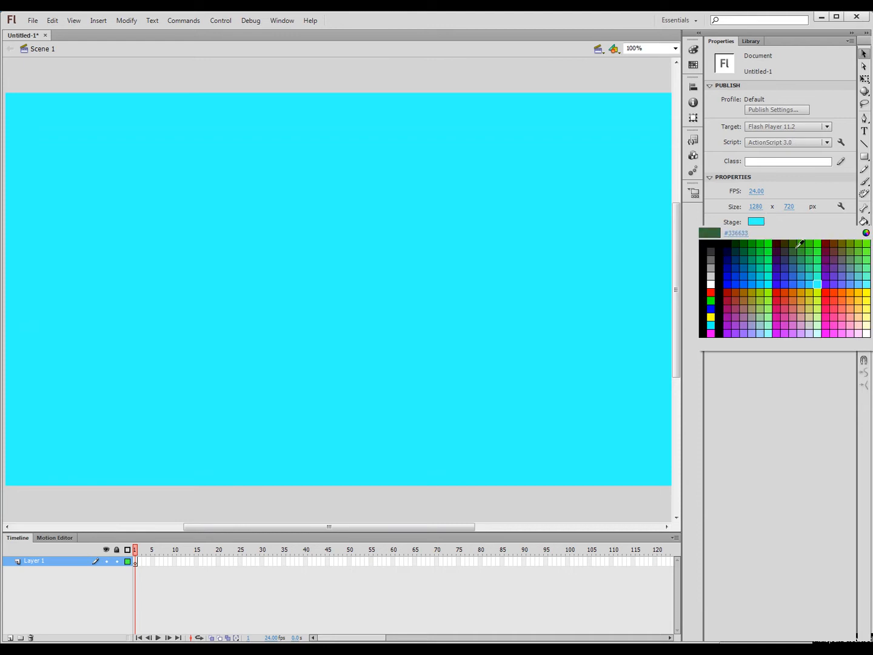
pyautogui.click(864, 283)
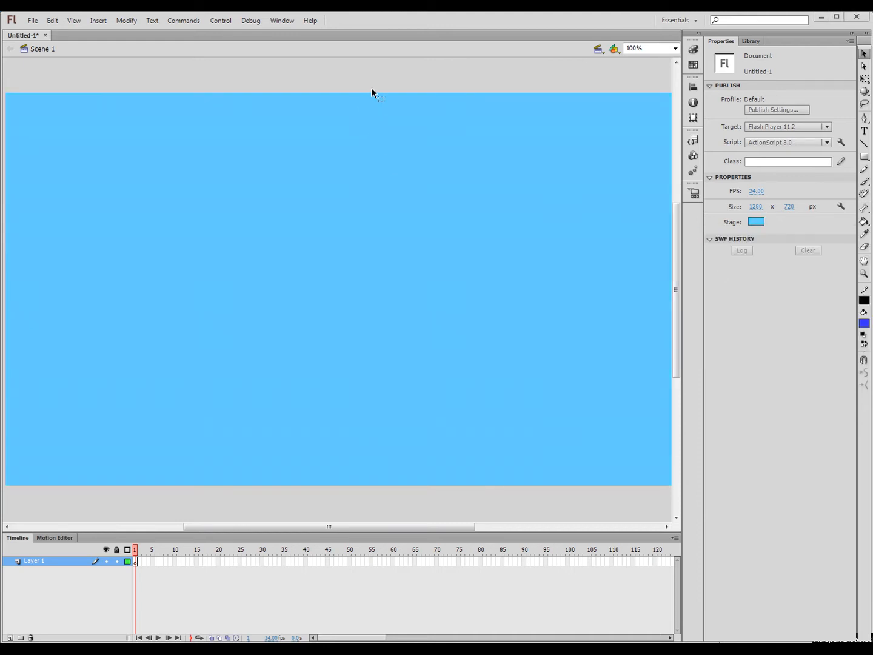
# - Draw a wide rectangle about 1371 x 180 px across the stage's lower edge, extending past both sides
pyautogui.press('z')
pyautogui.keyDown('alt'); pyautogui.click(392, 201); pyautogui.keyUp('alt')
pyautogui.moveTo(103, 207); pyautogui.dragTo(544, 459)
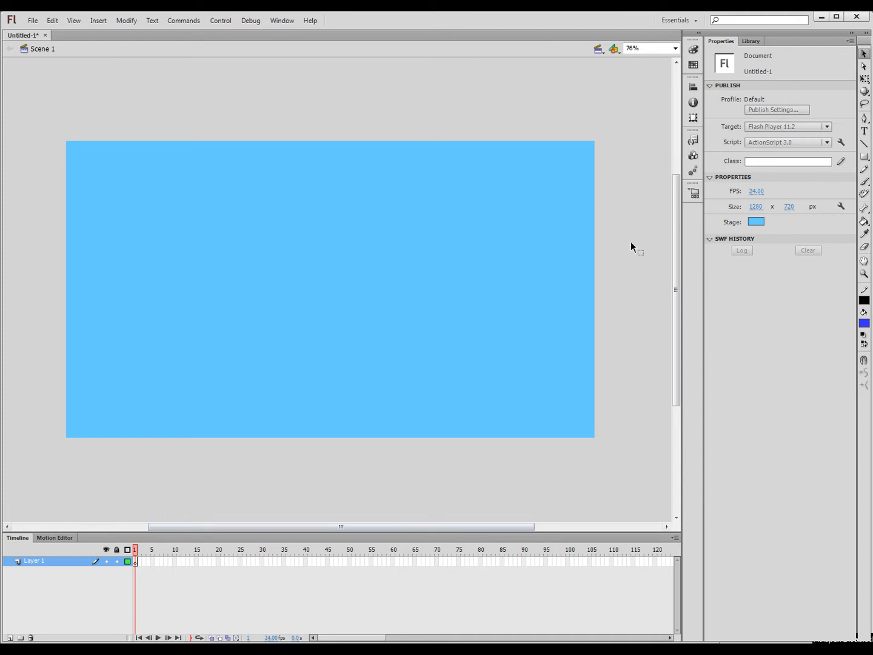
pyautogui.click(864, 157)
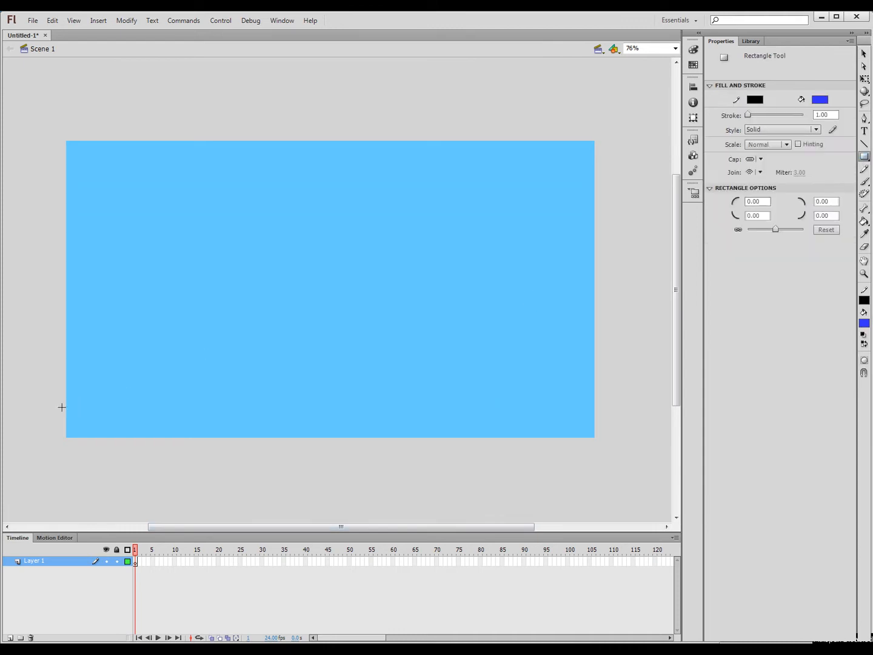
pyautogui.moveTo(50, 390); pyautogui.dragTo(616, 465)
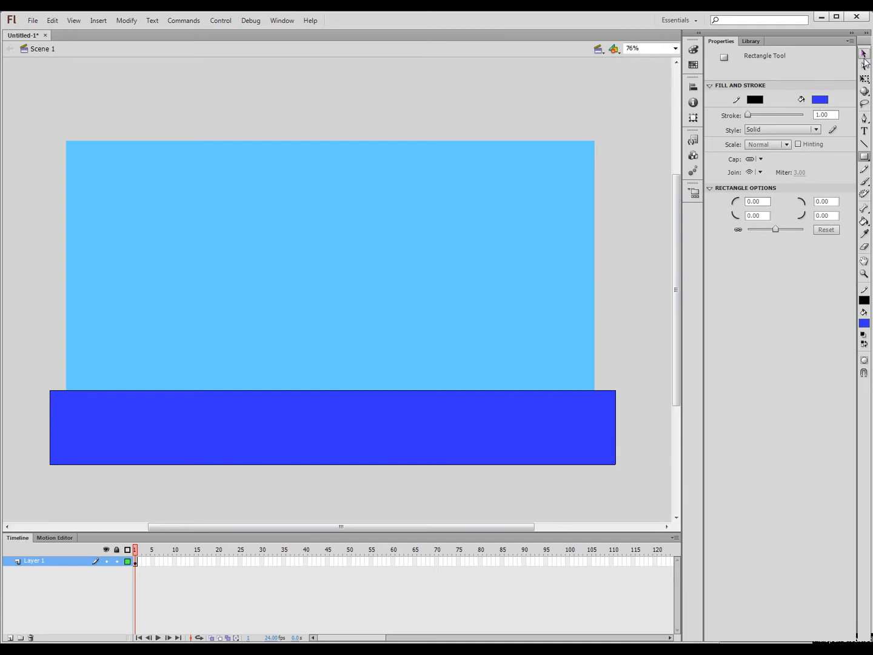
# - Change the wide ground rectangle's fill to green
pyautogui.click(864, 58)
pyautogui.click(458, 417)
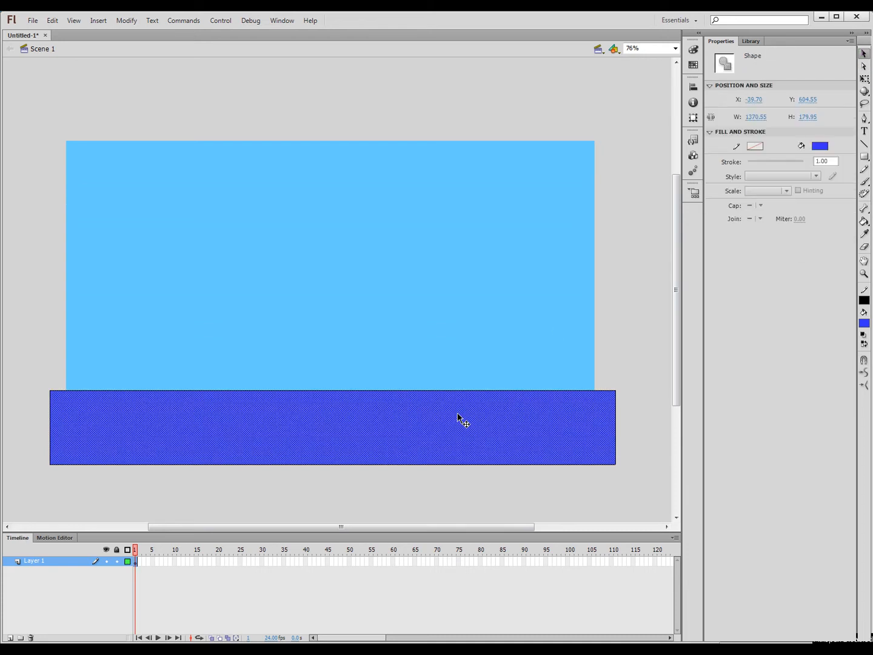
pyautogui.click(818, 146)
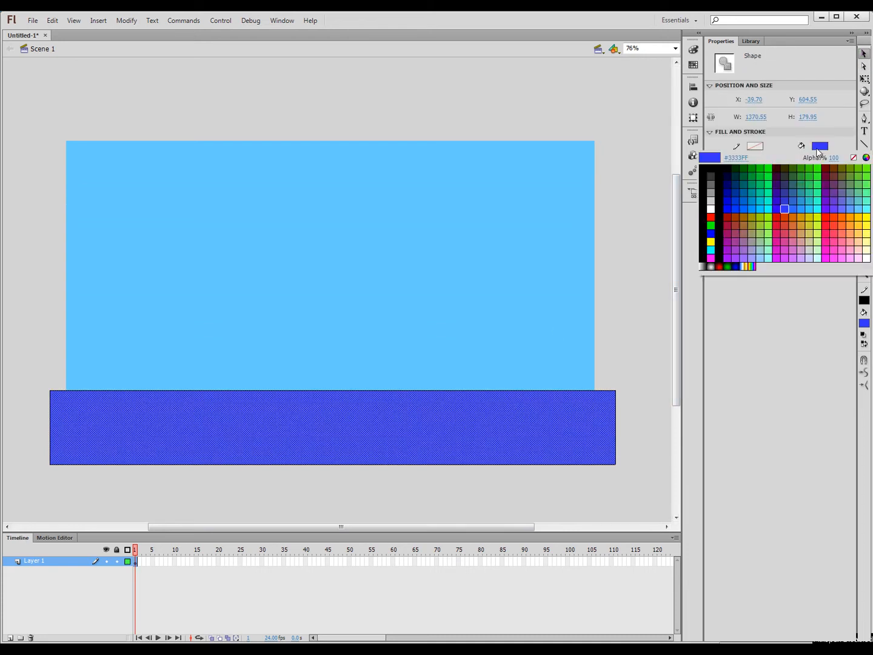
pyautogui.click(762, 166)
pyautogui.click(51, 144)
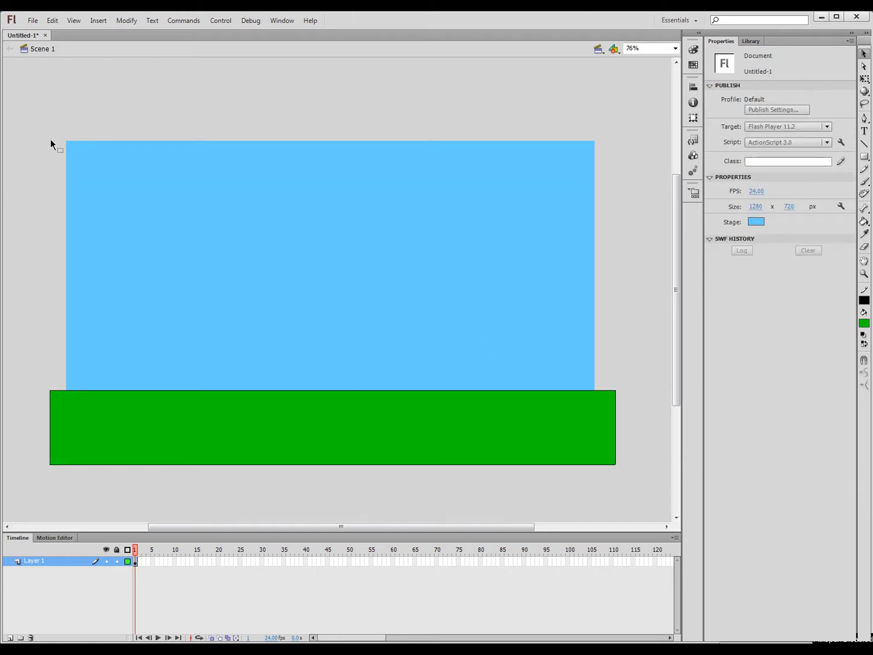
# - Select the green ground rectangle with its outline and set the stroke thickness to 6
pyautogui.click(384, 438)
pyautogui.moveTo(22, 353)
pyautogui.mouseDown()
pyautogui.moveTo(535, 502)
pyautogui.moveTo(649, 502)
pyautogui.mouseUp()
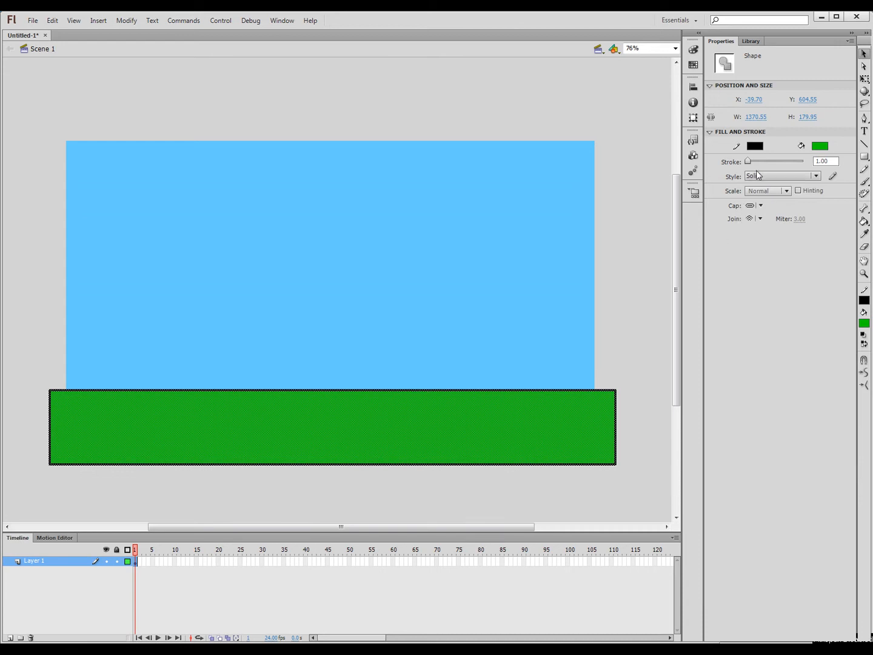
pyautogui.moveTo(748, 161); pyautogui.dragTo(751, 161)
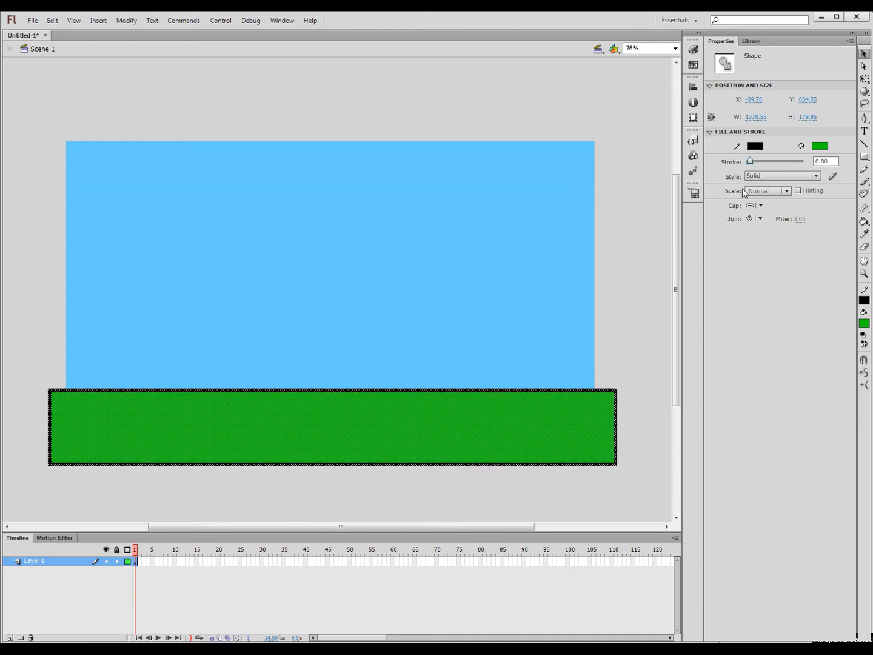
pyautogui.click(647, 320)
pyautogui.moveTo(26, 372); pyautogui.dragTo(635, 504)
pyautogui.moveTo(828, 161); pyautogui.dragTo(745, 164)
pyautogui.write('6')
pyautogui.press('Return')
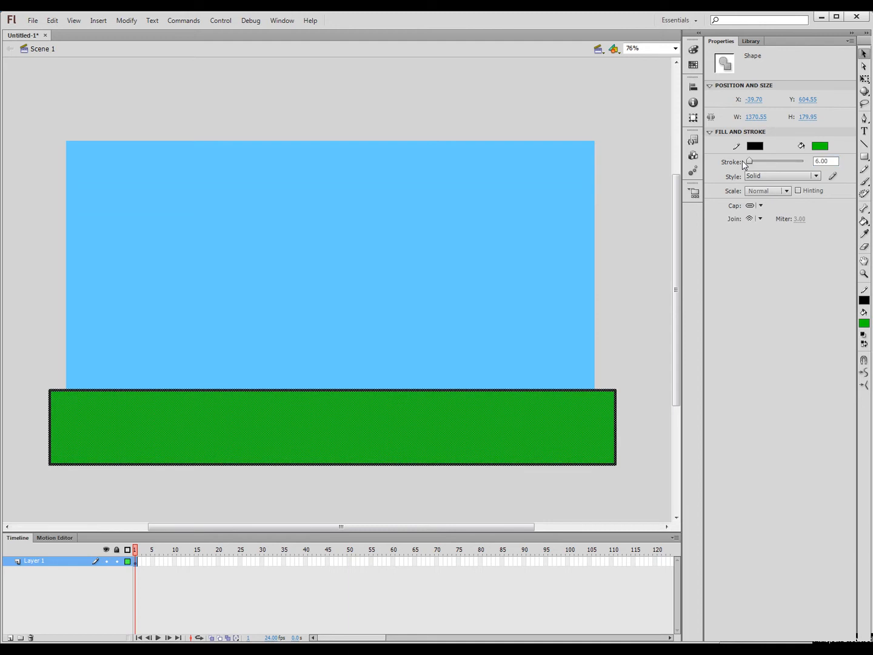
pyautogui.click(637, 301)
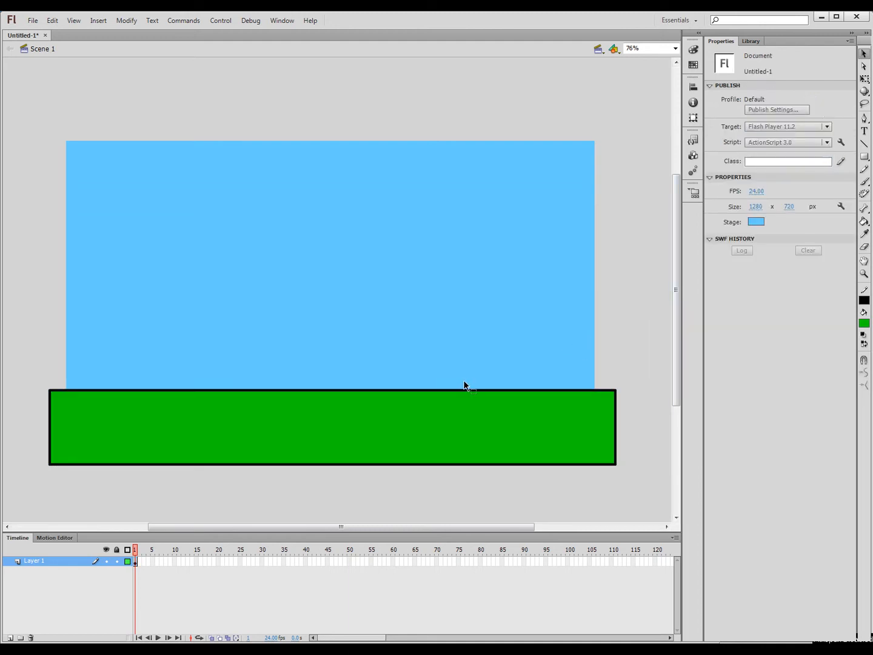
# - Draw a circle about 118 px wide just above the ground near the stage's left side and fill it with orange-red #CC3300
pyautogui.moveTo(864, 156); pyautogui.dragTo(804, 171)
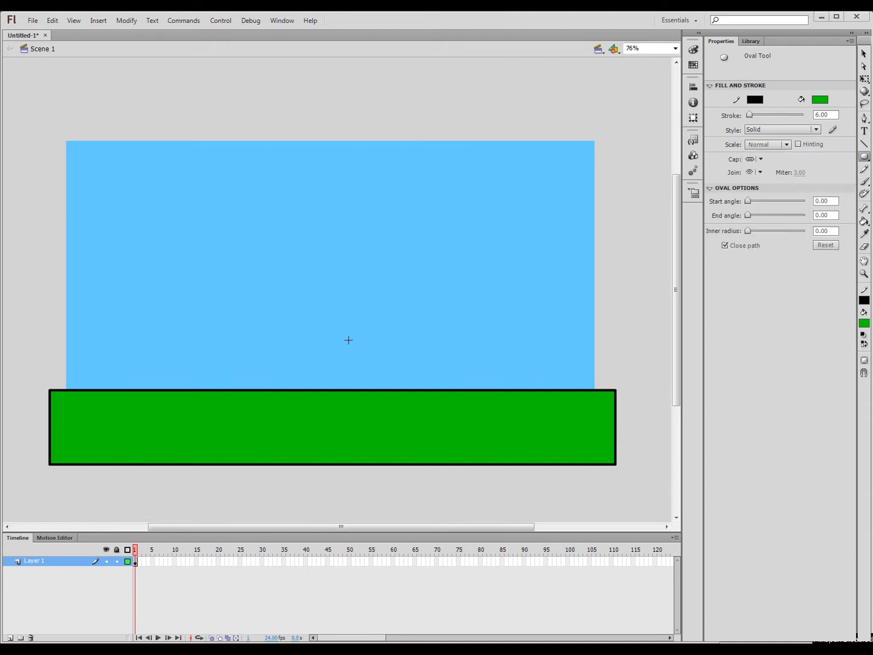
pyautogui.moveTo(135, 317); pyautogui.dragTo(177, 365)
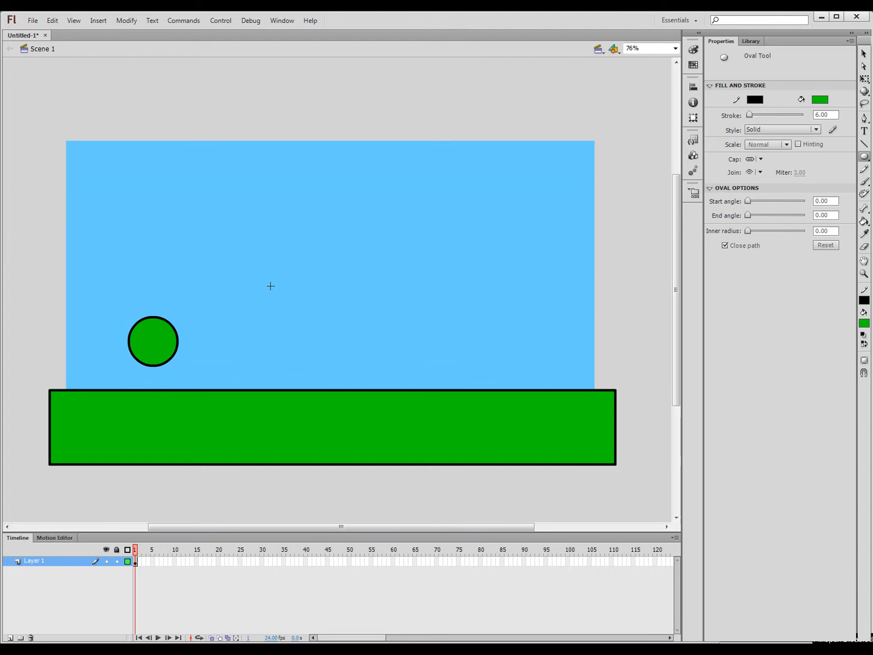
pyautogui.click(864, 54)
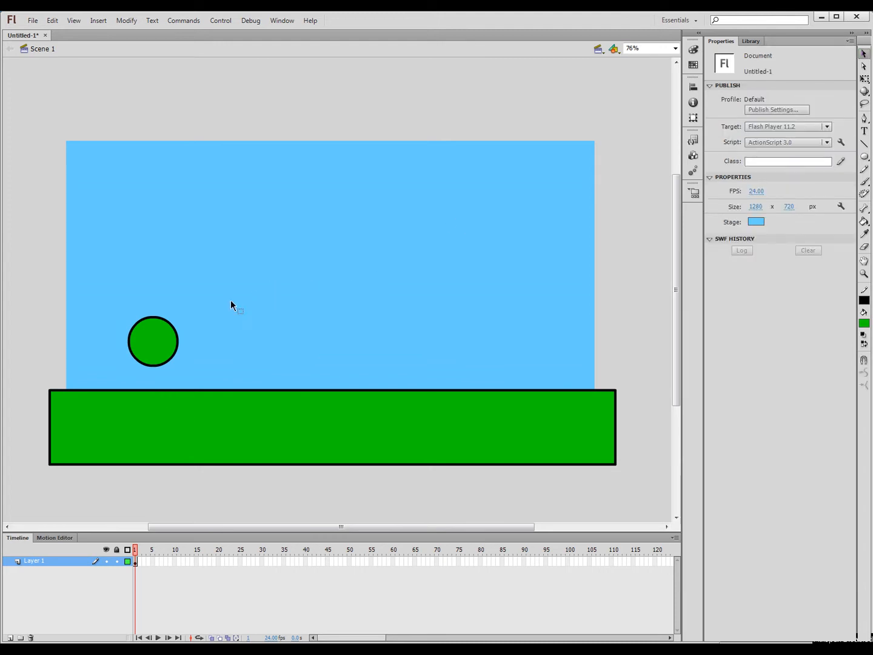
pyautogui.moveTo(119, 313); pyautogui.dragTo(223, 374)
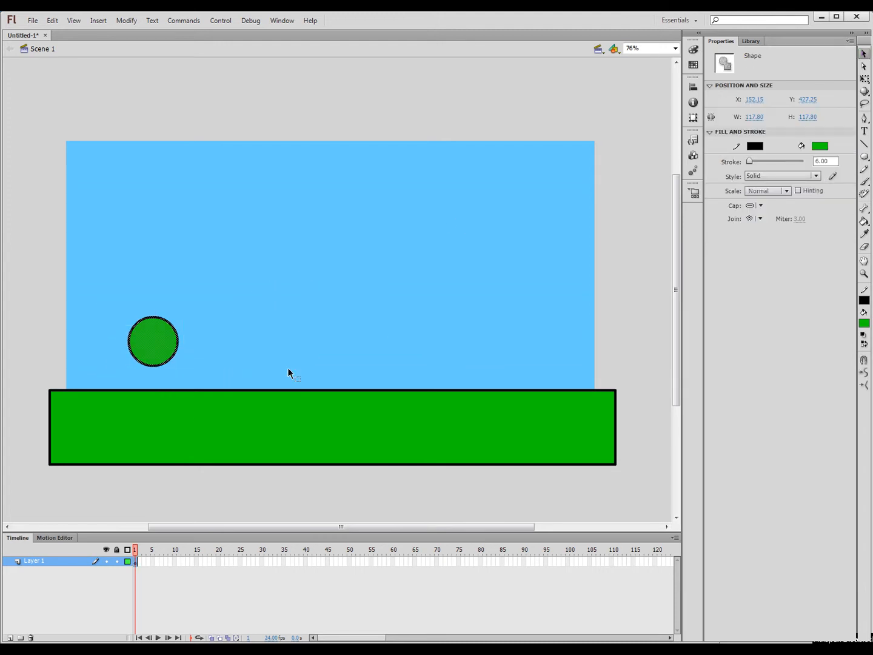
pyautogui.click(822, 150)
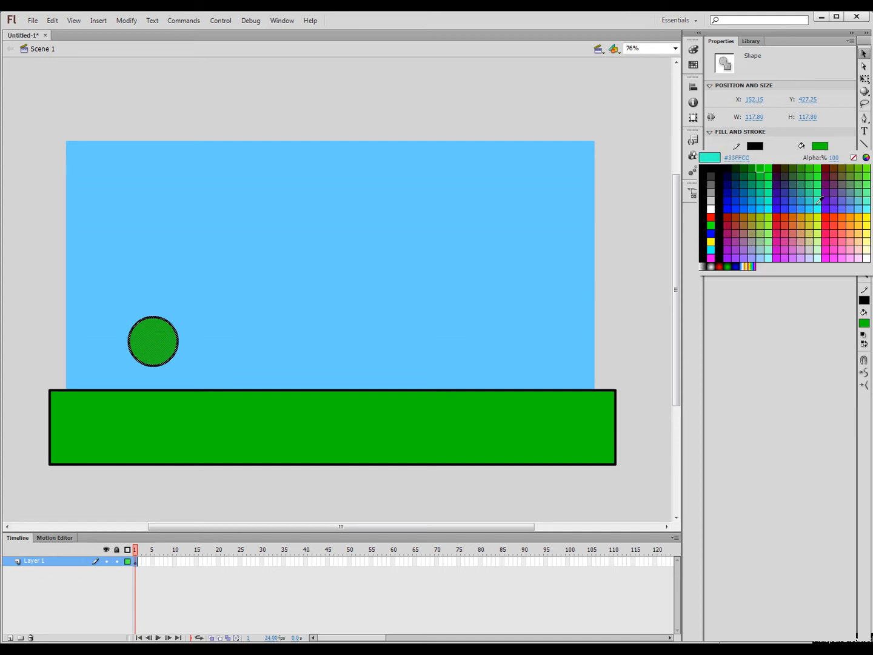
pyautogui.click(784, 211)
pyautogui.click(99, 109)
pyautogui.moveTo(90, 305); pyautogui.dragTo(201, 374)
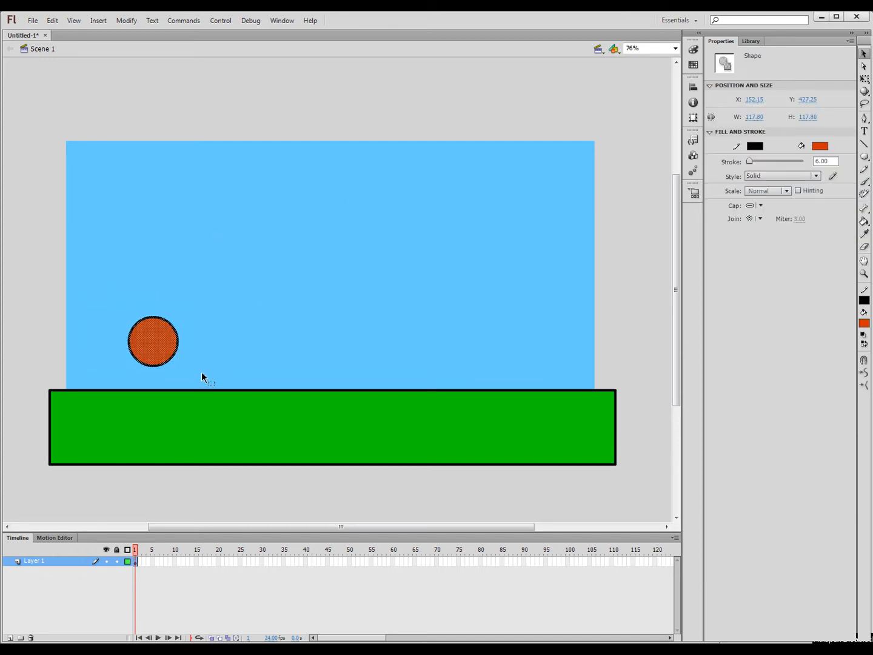
pyautogui.click(555, 93)
# - Draw a tall upright rectangle about 98 x 369 px above the ground near the middle of the stage
pyautogui.click(865, 157)
pyautogui.moveTo(864, 158); pyautogui.dragTo(761, 152)
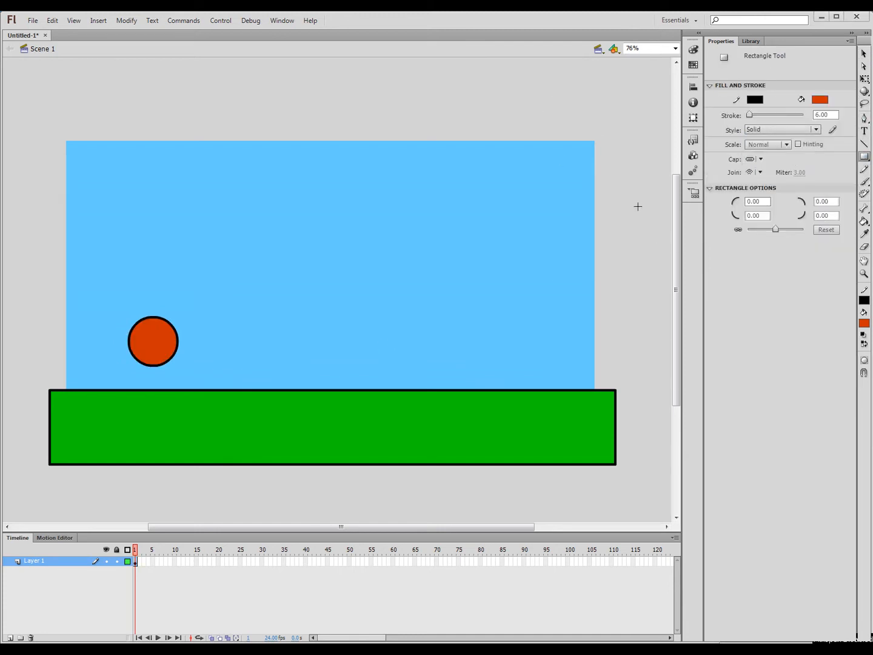
pyautogui.moveTo(288, 224); pyautogui.dragTo(329, 377)
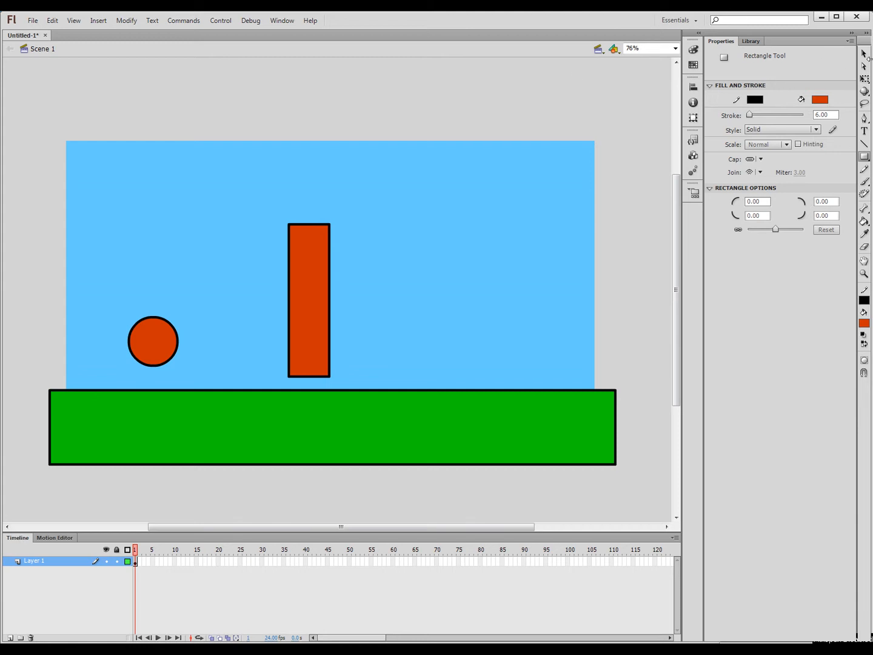
# - Move the tall rectangle down over the green ground, deselect it, and try to pull it back out
pyautogui.click(864, 52)
pyautogui.moveTo(253, 192)
pyautogui.mouseDown()
pyautogui.moveTo(384, 360)
pyautogui.moveTo(386, 388)
pyautogui.mouseUp()
pyautogui.moveTo(315, 332); pyautogui.dragTo(340, 376)
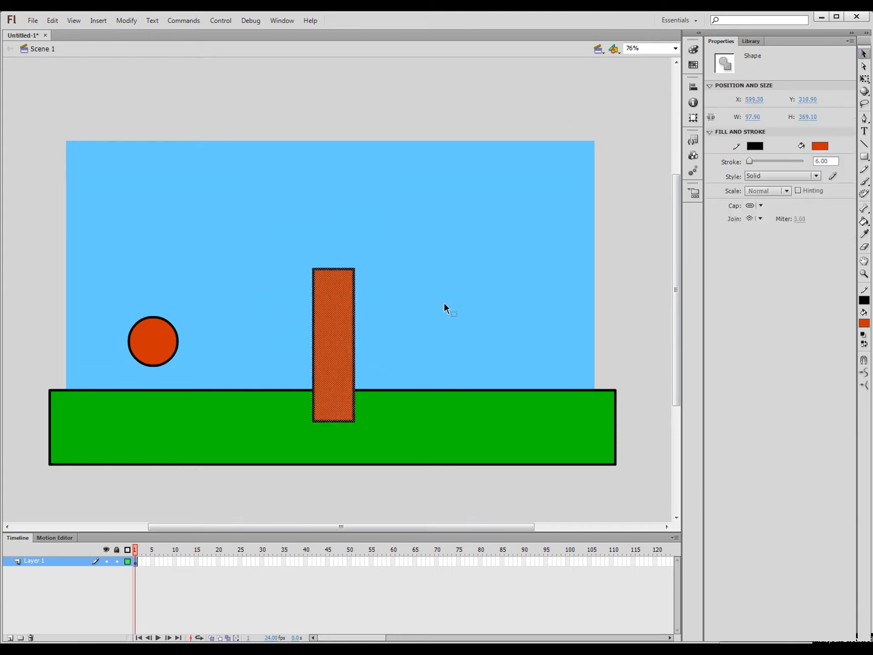
pyautogui.click(427, 313)
pyautogui.moveTo(336, 302); pyautogui.dragTo(422, 261)
# - Undo the moves that overlapped the tall rectangle with the ground and deselect it
pyautogui.hotkey('ctrl', 'z')
pyautogui.hotkey('ctrl', 'z')
pyautogui.hotkey('ctrl', 'z')
pyautogui.hotkey('ctrl', 'z')
pyautogui.click(405, 265)
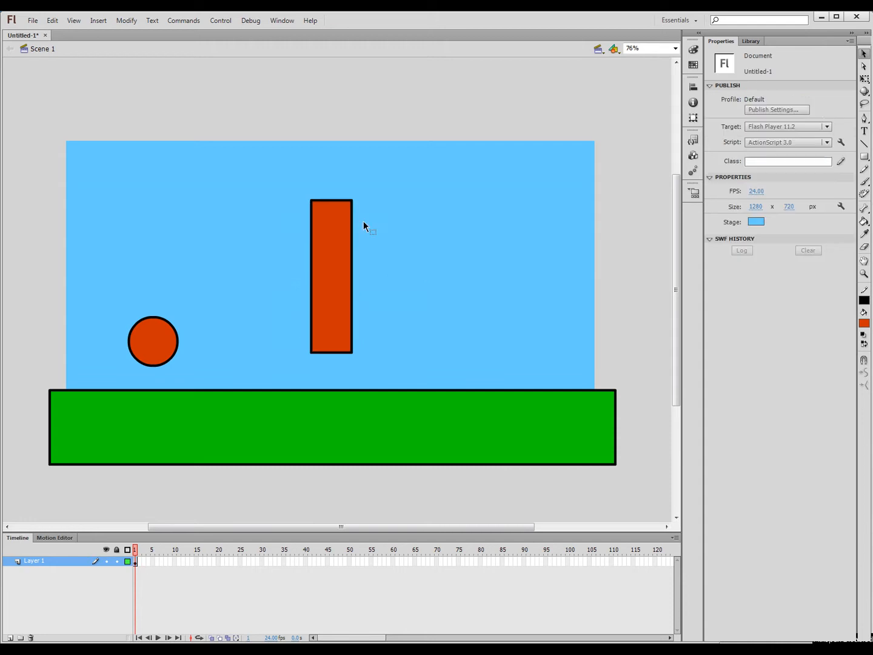
# - Select the whole tall rectangle and change its fill to teal
pyautogui.moveTo(280, 170)
pyautogui.mouseDown()
pyautogui.moveTo(354, 264)
pyautogui.moveTo(405, 365)
pyautogui.mouseUp()
pyautogui.click(813, 150)
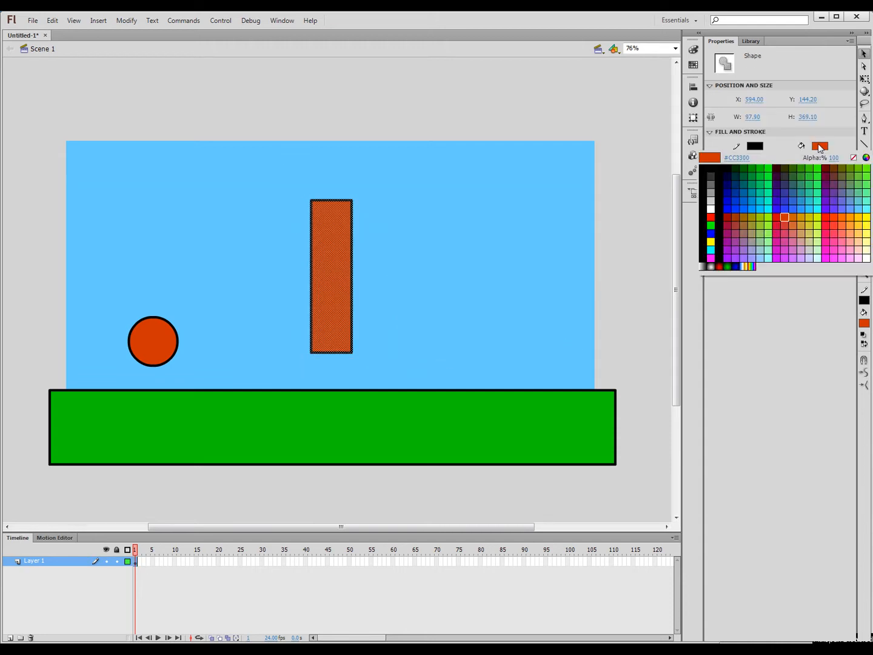
pyautogui.click(808, 201)
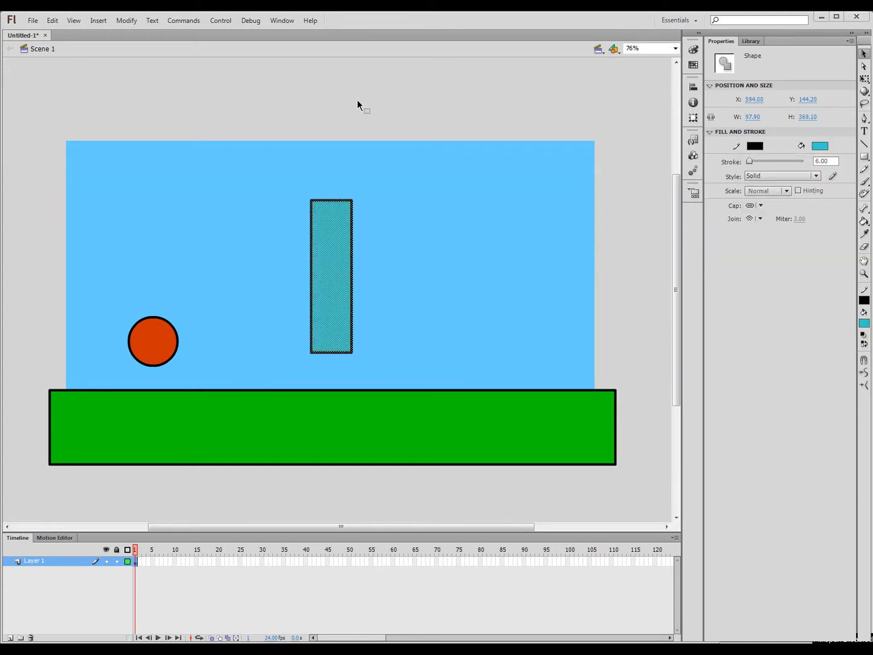
pyautogui.click(411, 163)
pyautogui.moveTo(297, 199); pyautogui.dragTo(400, 392)
pyautogui.click(412, 99)
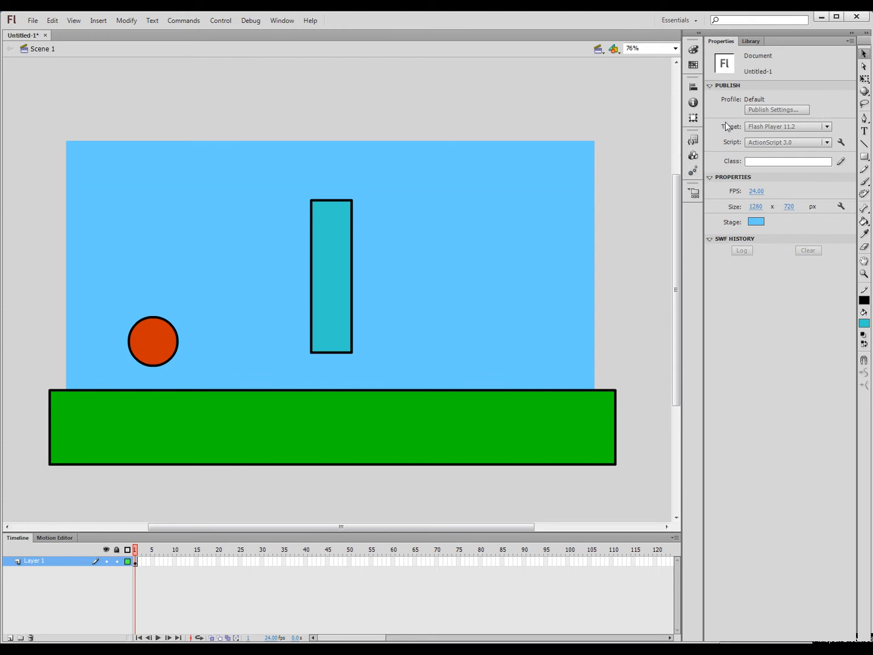
# - Show the document's Library
pyautogui.click(753, 41)
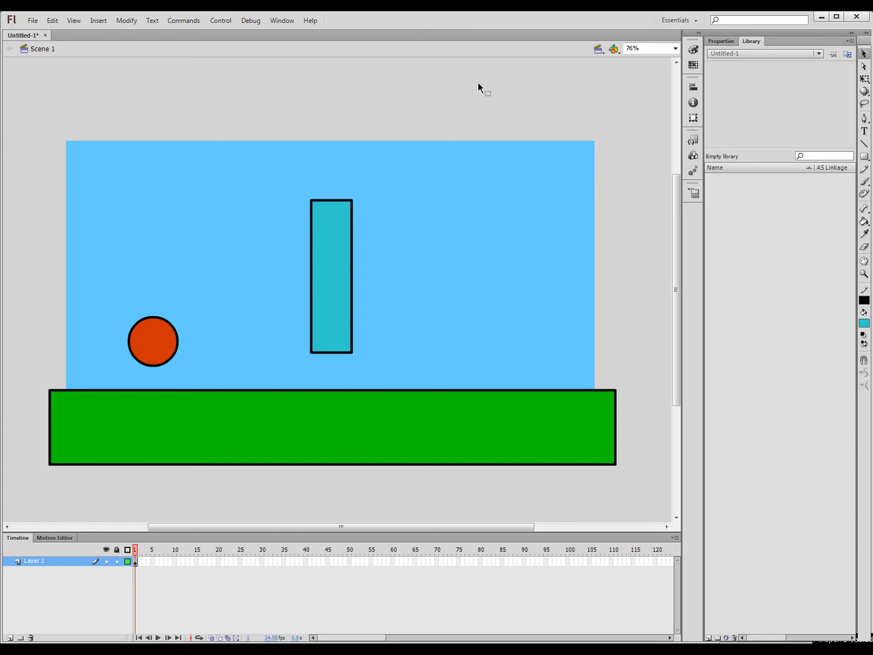
pyautogui.click(598, 48)
pyautogui.click(243, 108)
# - Try moving only the tall rectangle's teal fill away from its outline, and undo the move
pyautogui.click(329, 274)
pyautogui.moveTo(331, 282)
pyautogui.mouseDown()
pyautogui.moveTo(417, 278)
pyautogui.moveTo(444, 290)
pyautogui.moveTo(434, 290)
pyautogui.mouseUp()
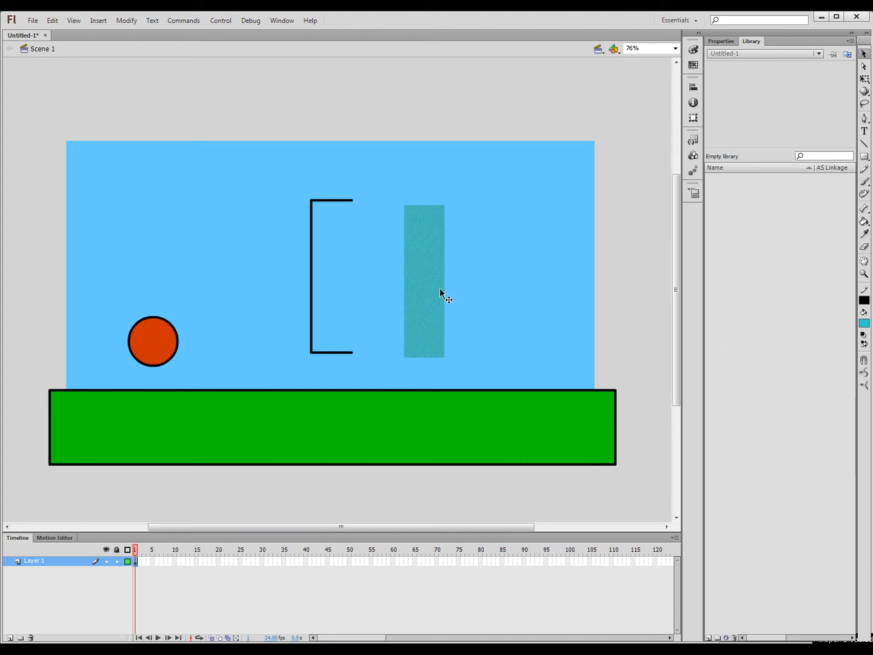
pyautogui.hotkey('ctrl', 'z')
pyautogui.click(428, 287)
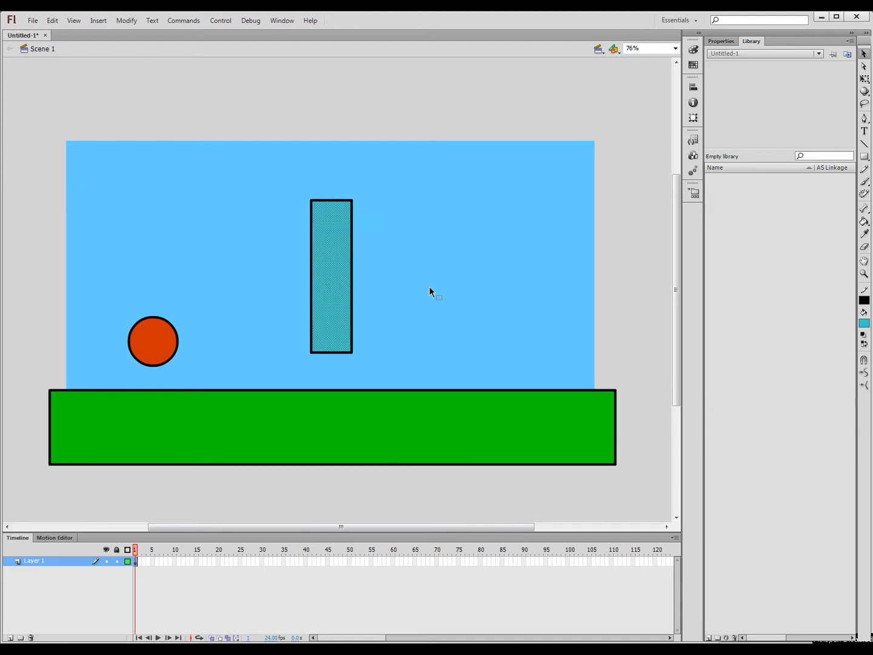
# - Select the whole tall rectangle, including its fill and outline
pyautogui.moveTo(290, 181); pyautogui.dragTo(387, 363)
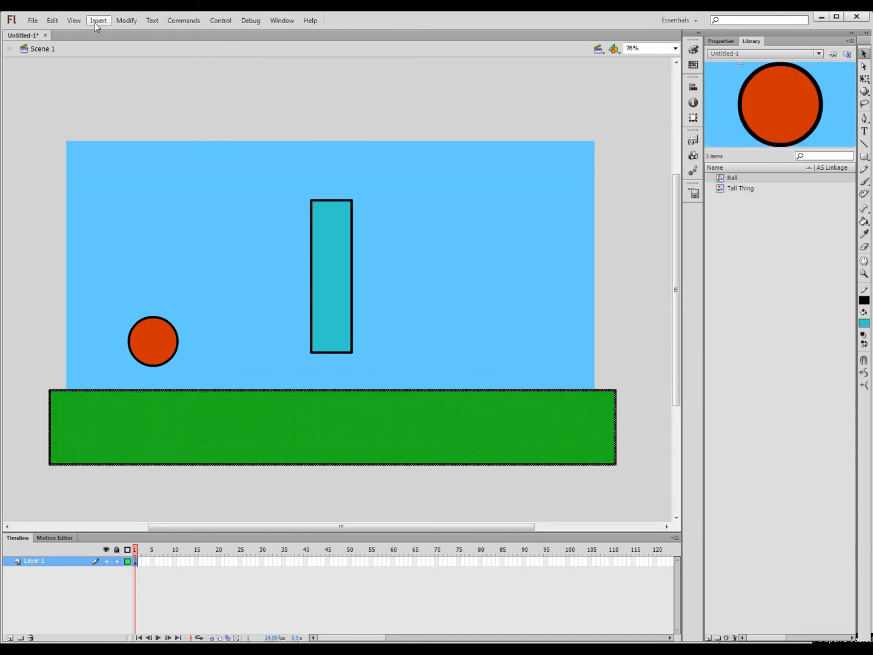
# - Convert the selected ground rectangle to a graphic symbol named Ground and deselect it
pyautogui.click(125, 23)
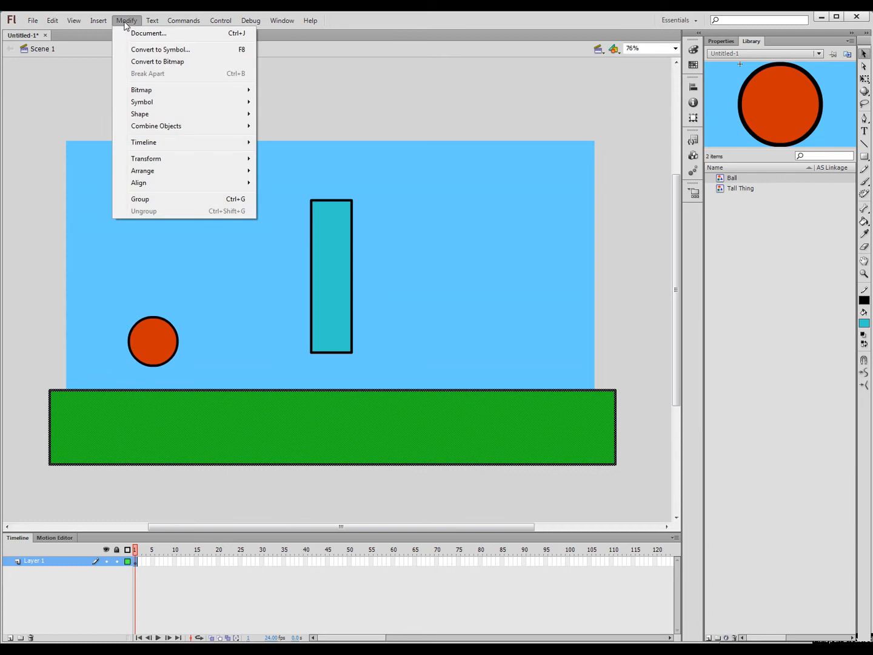
pyautogui.click(146, 55)
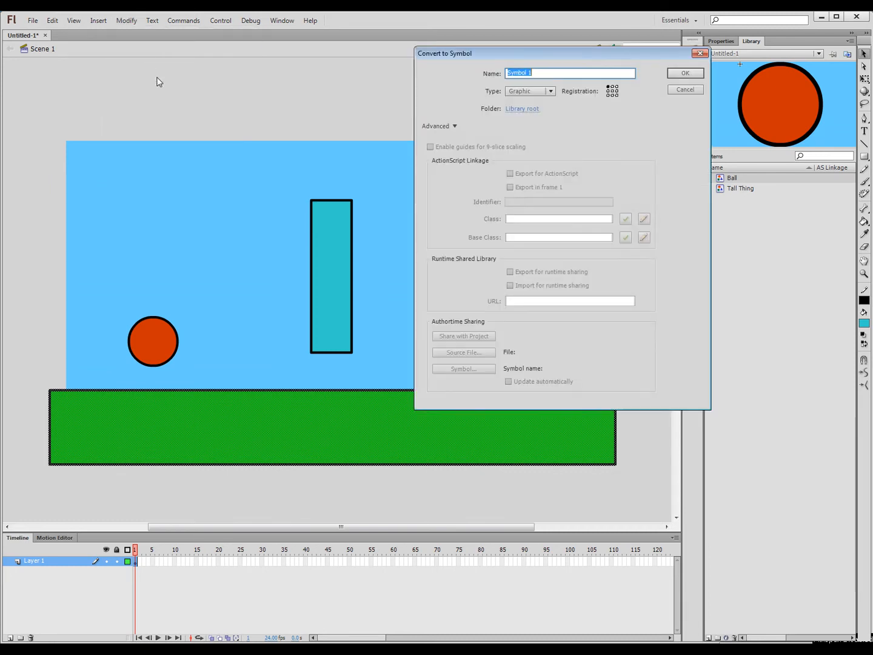
pyautogui.write('Ground')
pyautogui.press('Return')
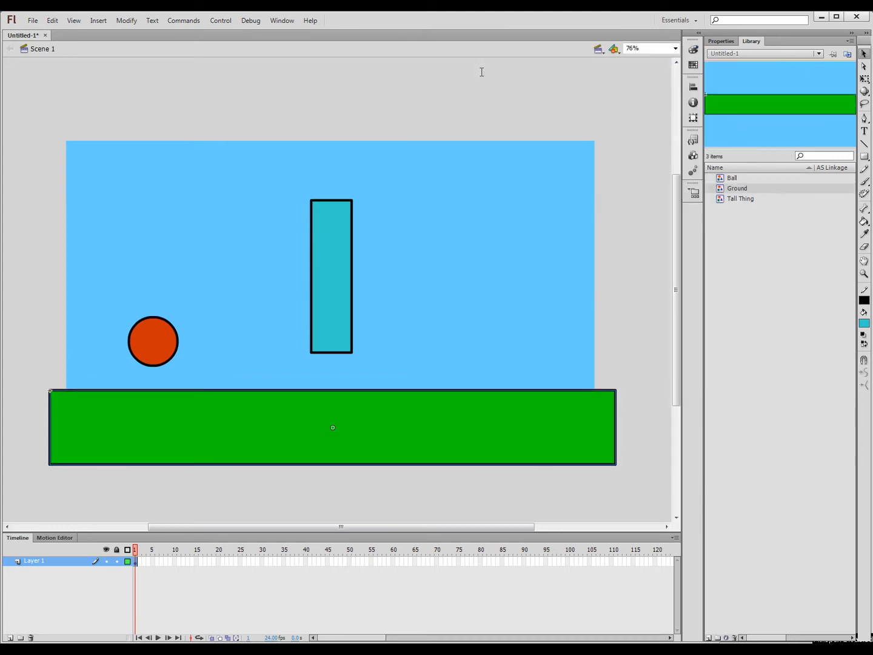
pyautogui.click(260, 113)
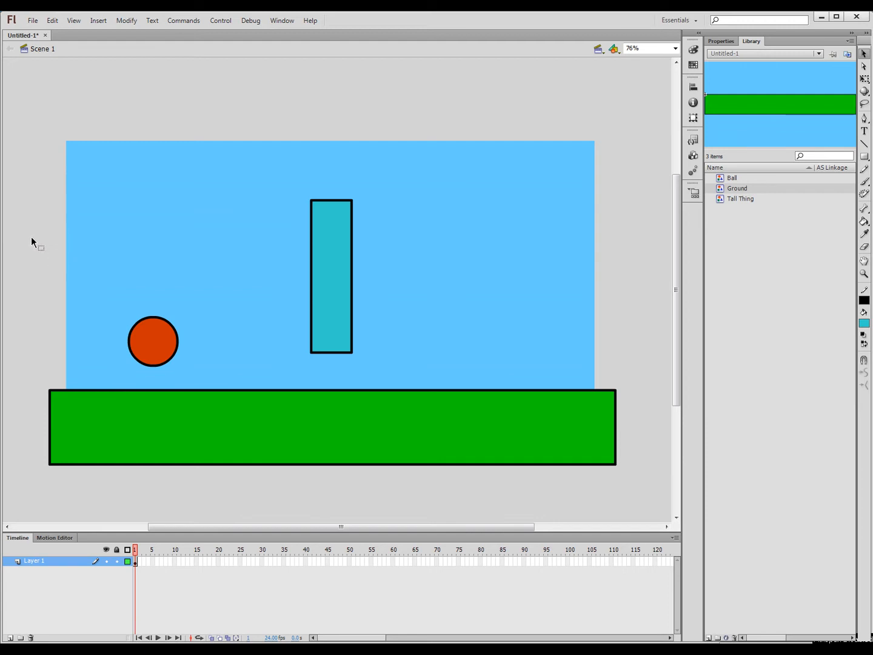
# - Distribute the ball, tall rectangle and ground symbols to their own layers and delete the empty Layer 1
pyautogui.click(153, 343)
pyautogui.click(25, 312)
pyautogui.moveTo(20, 157); pyautogui.dragTo(648, 500)
pyautogui.rightClick(242, 425)
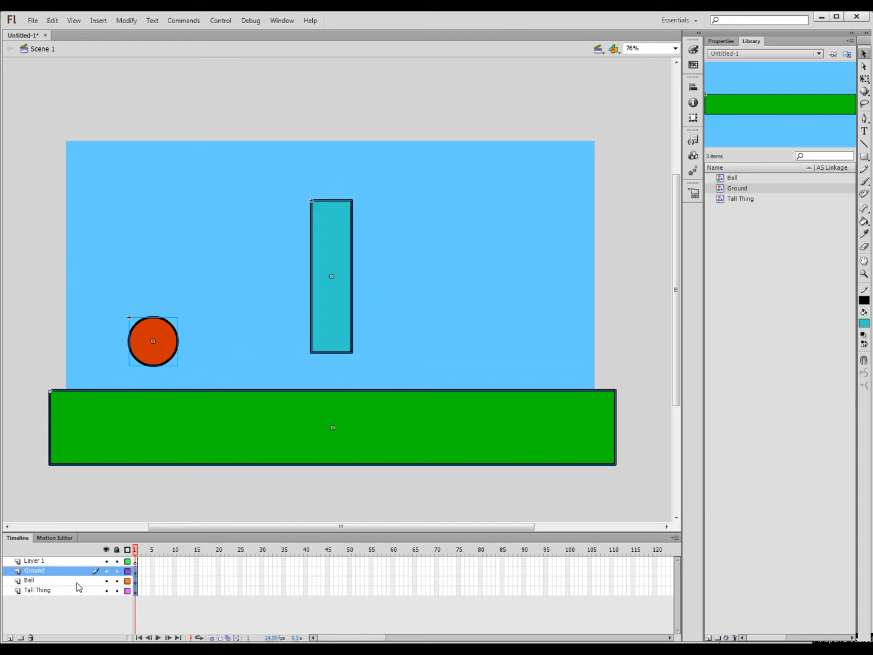
pyautogui.click(35, 563)
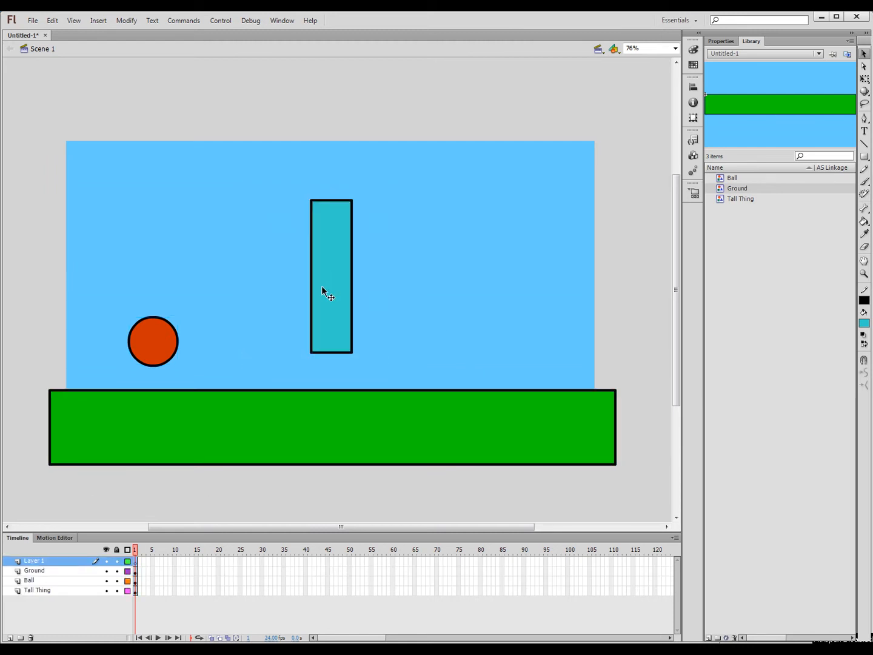
pyautogui.click(30, 637)
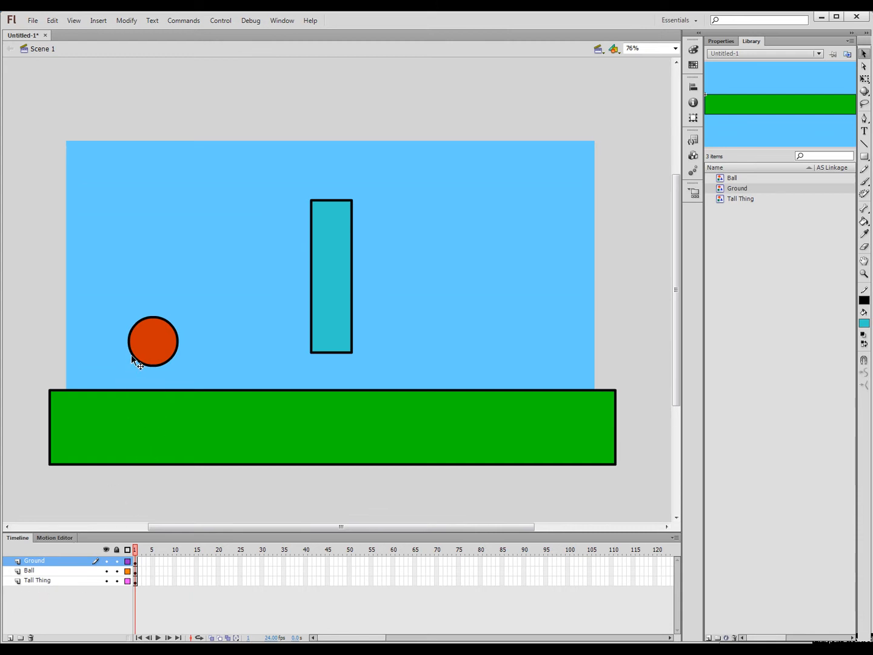
# - Move the tall rectangle and the ball down so both rest on the ground's upper edge
pyautogui.moveTo(161, 351)
pyautogui.mouseDown()
pyautogui.moveTo(183, 389)
pyautogui.moveTo(243, 341)
pyautogui.moveTo(226, 403)
pyautogui.moveTo(194, 340)
pyautogui.moveTo(160, 348)
pyautogui.mouseUp()
pyautogui.click(345, 341)
pyautogui.moveTo(332, 326); pyautogui.dragTo(329, 364)
pyautogui.click(418, 346)
pyautogui.moveTo(155, 358); pyautogui.dragTo(151, 375)
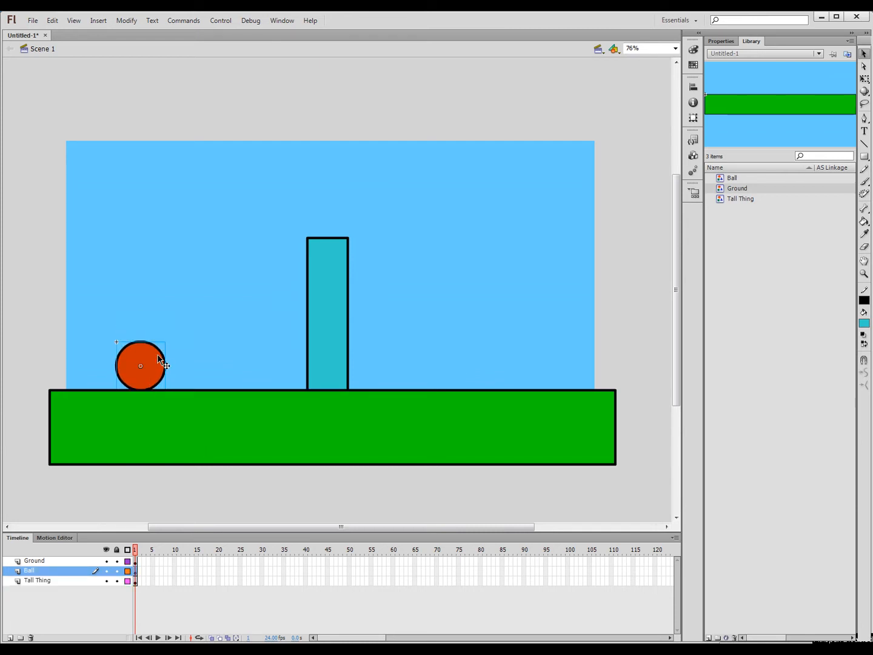
pyautogui.click(18, 321)
# - Open the Ball symbol for editing in place and return to Scene 1
pyautogui.click(162, 374)
pyautogui.doubleClick(155, 354)
pyautogui.click(35, 332)
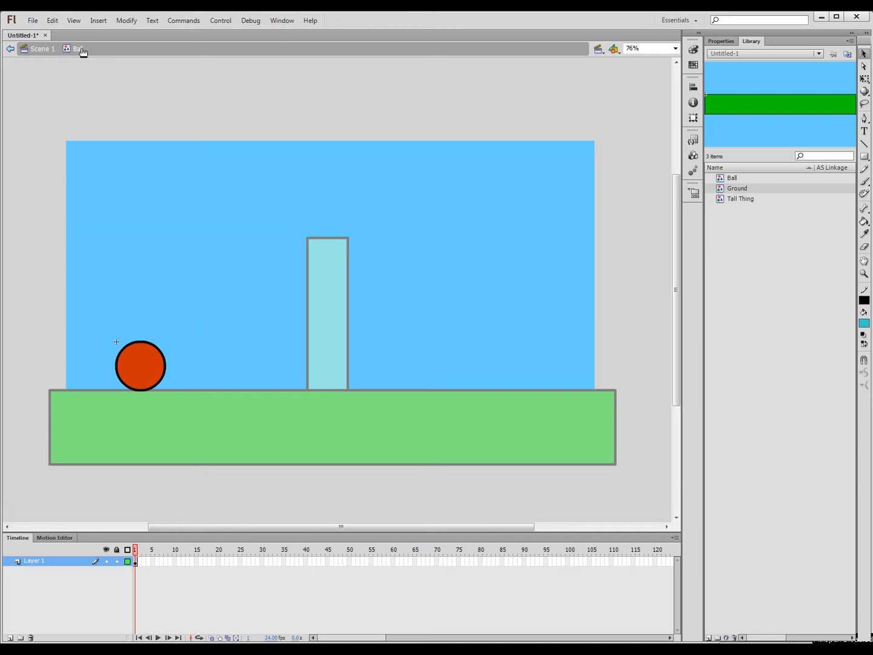
pyautogui.click(41, 50)
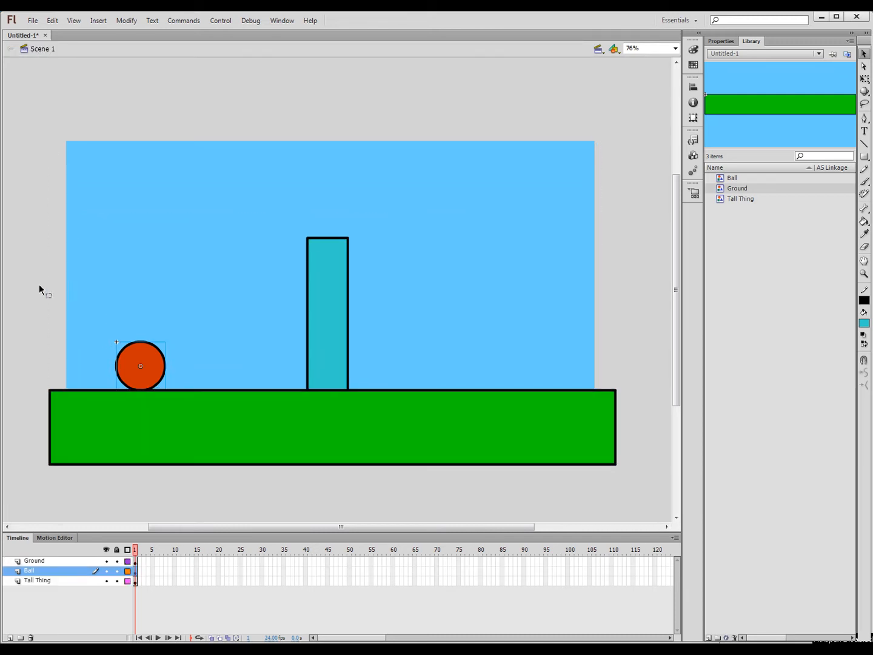
# - Enter the Ball symbol for editing and select the whole ball shape
pyautogui.doubleClick(150, 353)
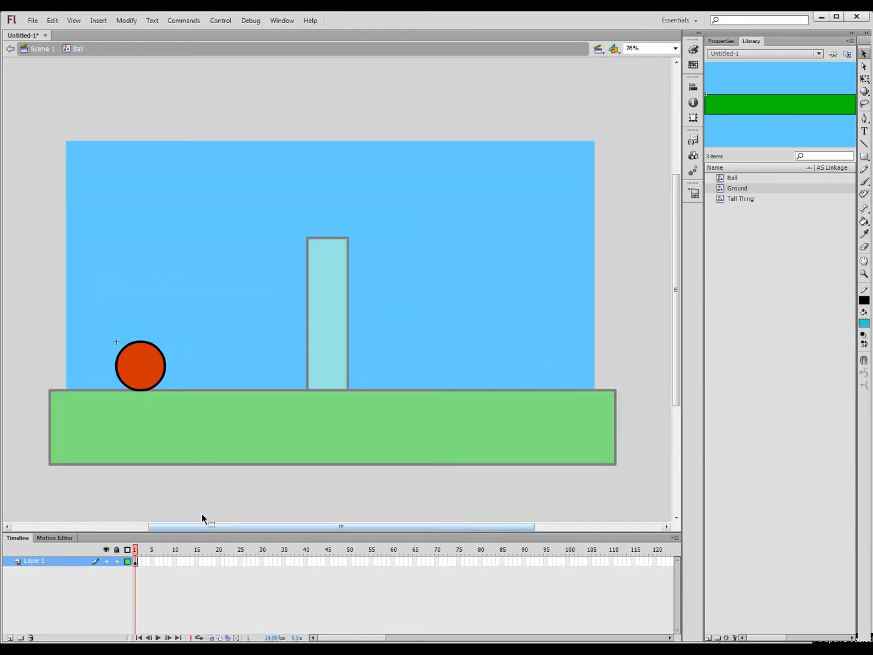
pyautogui.click(263, 561)
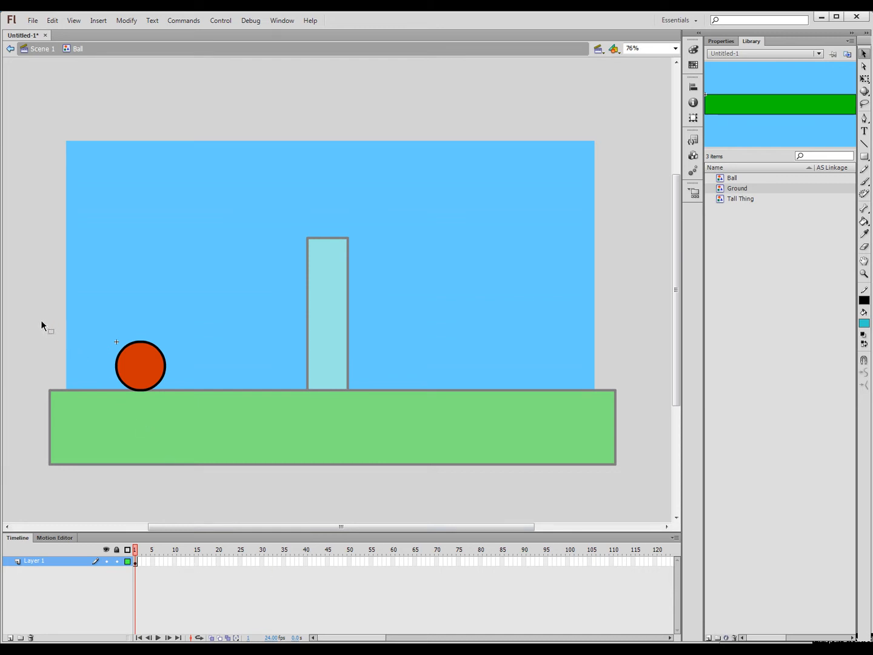
pyautogui.moveTo(27, 312); pyautogui.dragTo(202, 433)
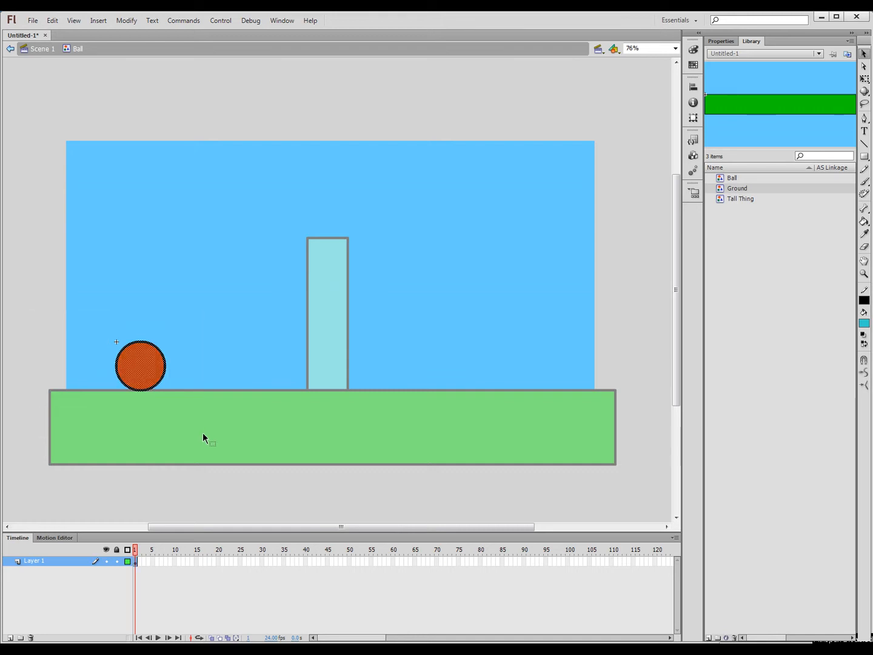
# - Insert a keyframe at frame 2 of the Ball symbol and delete the ball on it
pyautogui.click(137, 563)
pyautogui.rightClick(142, 562)
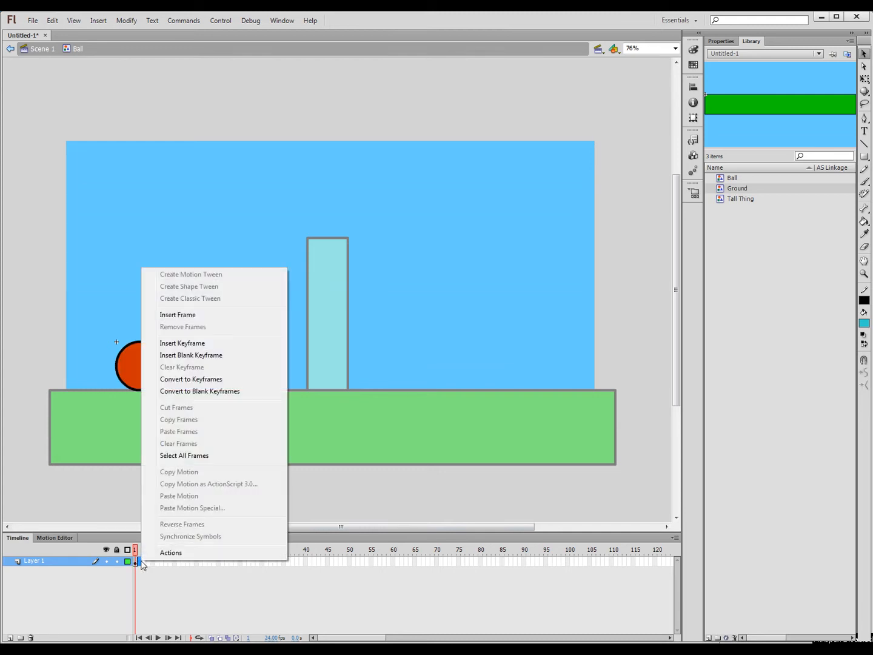
pyautogui.click(181, 343)
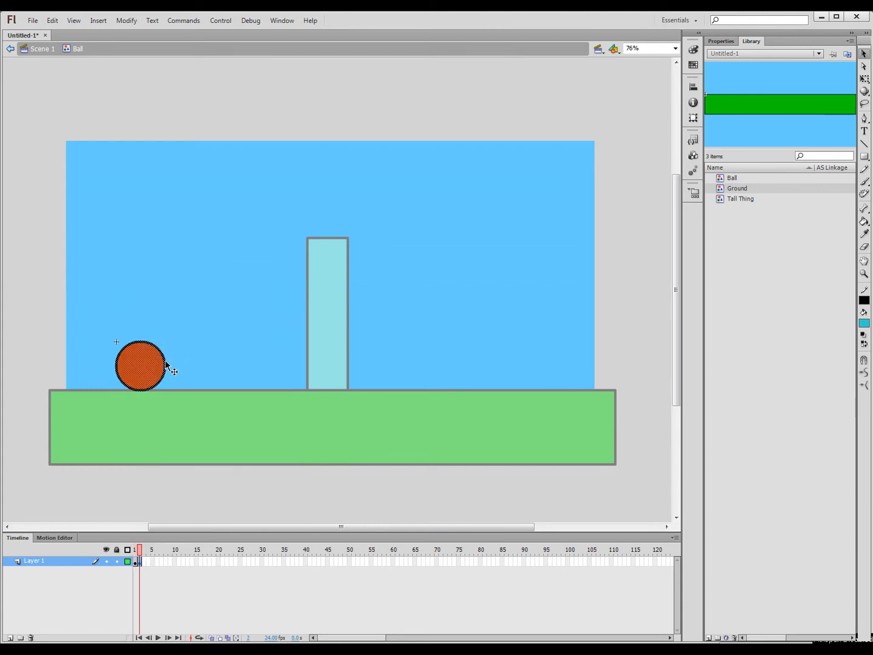
pyautogui.press('Delete')
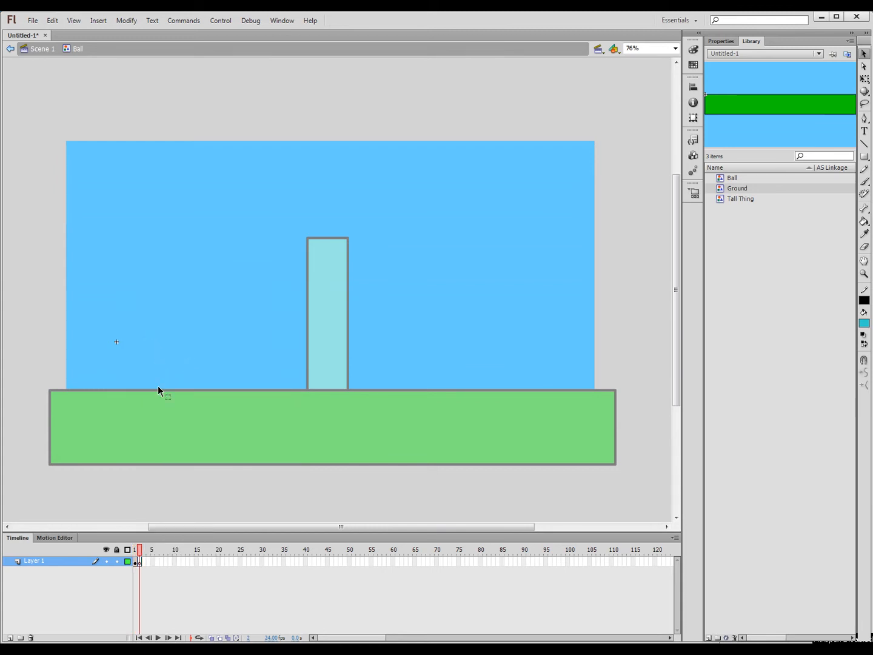
# - Paint a teal scribble on frame 2 with the Brush tool and flip between frames 1 and 2 to compare them
pyautogui.click(134, 554)
pyautogui.click(141, 554)
pyautogui.press('b')
pyautogui.moveTo(133, 337)
pyautogui.mouseDown()
pyautogui.moveTo(167, 330)
pyautogui.moveTo(128, 361)
pyautogui.moveTo(156, 346)
pyautogui.mouseUp()
pyautogui.click(135, 556)
pyautogui.click(139, 556)
pyautogui.click(135, 556)
pyautogui.click(140, 557)
pyautogui.click(135, 556)
pyautogui.click(139, 557)
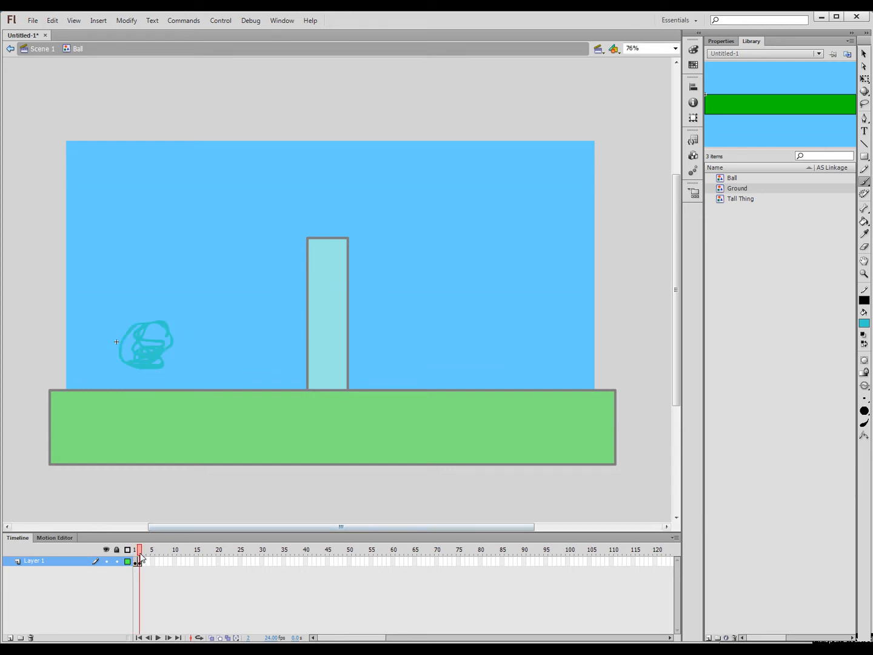
# - Remove the trial keyframe at frame 2 and go back to frame 1
pyautogui.click(145, 562)
pyautogui.click(136, 559)
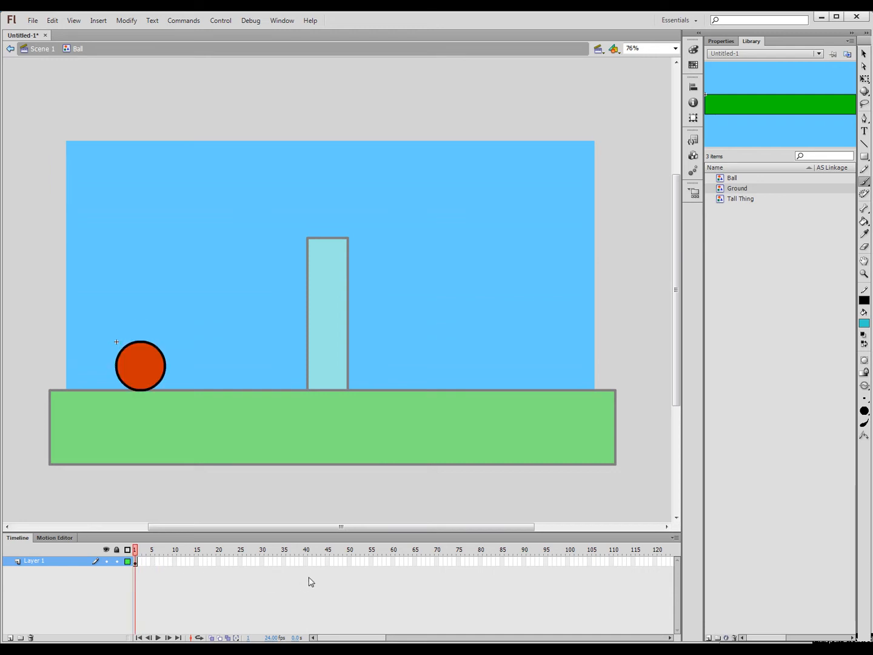
# - Insert a keyframe at frame 30 of the Ball symbol and preview the frames from 1 to 30
pyautogui.click(262, 561)
pyautogui.rightClick(263, 562)
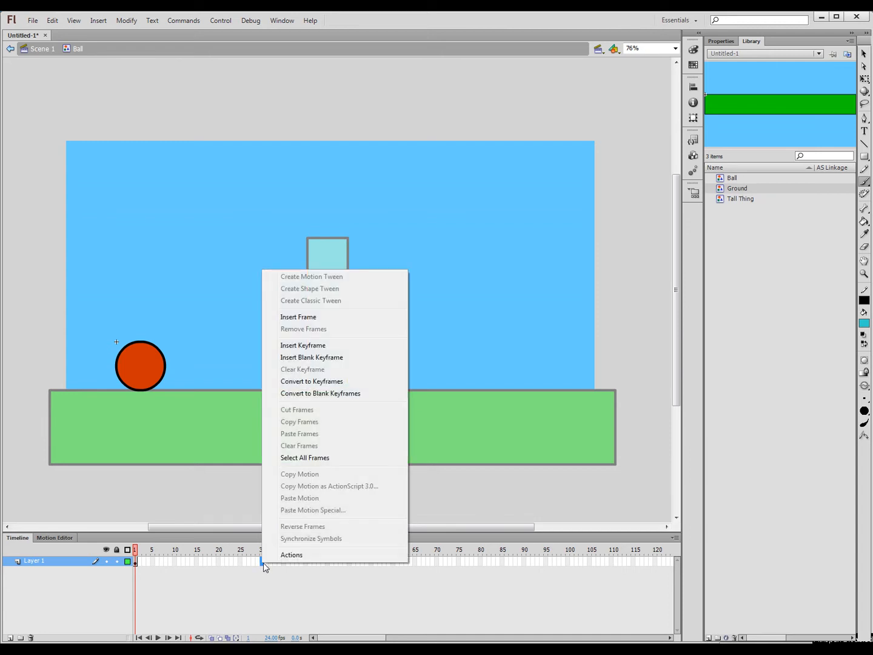
pyautogui.click(331, 345)
pyautogui.press('Return')
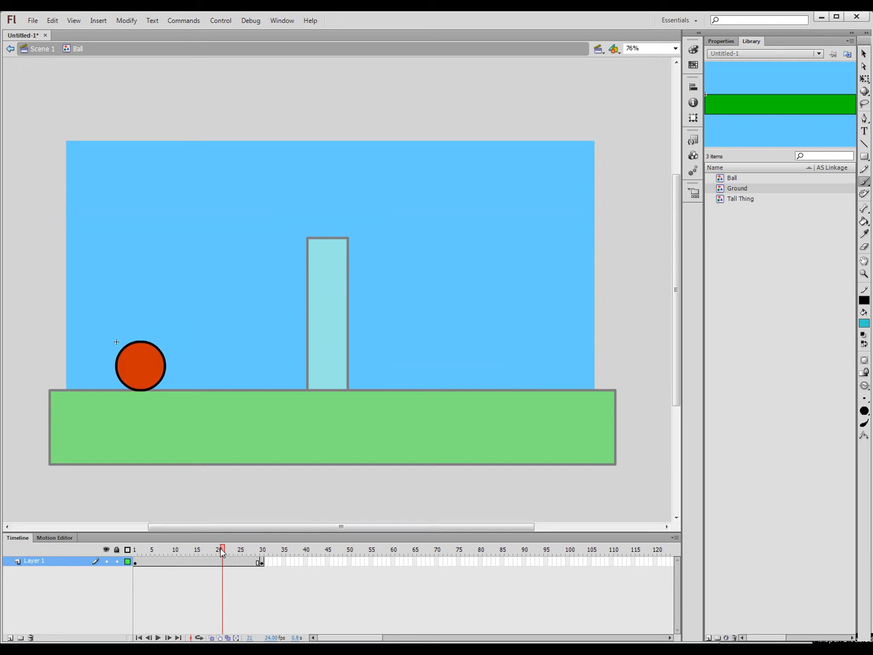
pyautogui.click(137, 565)
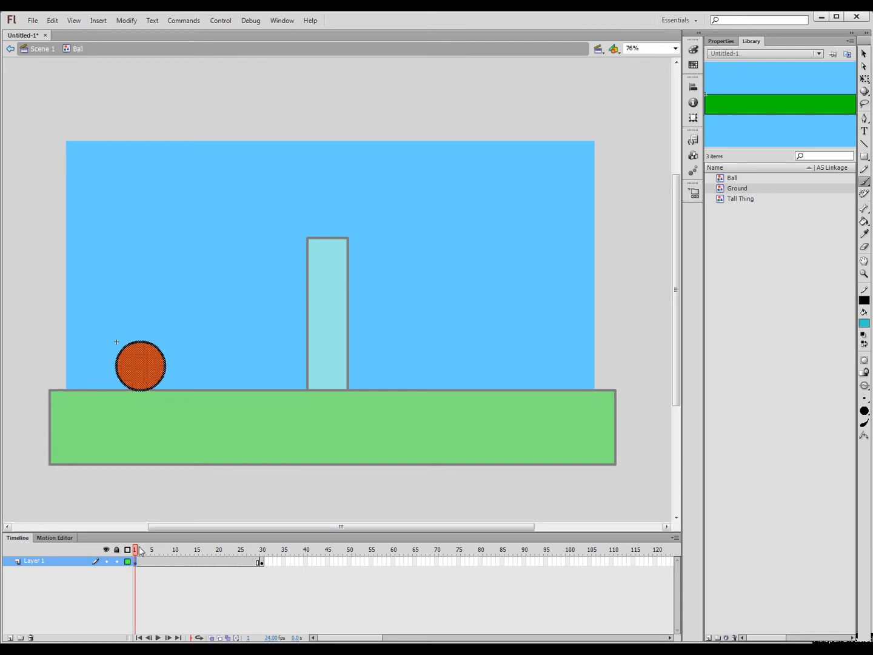
pyautogui.moveTo(138, 551); pyautogui.dragTo(259, 559)
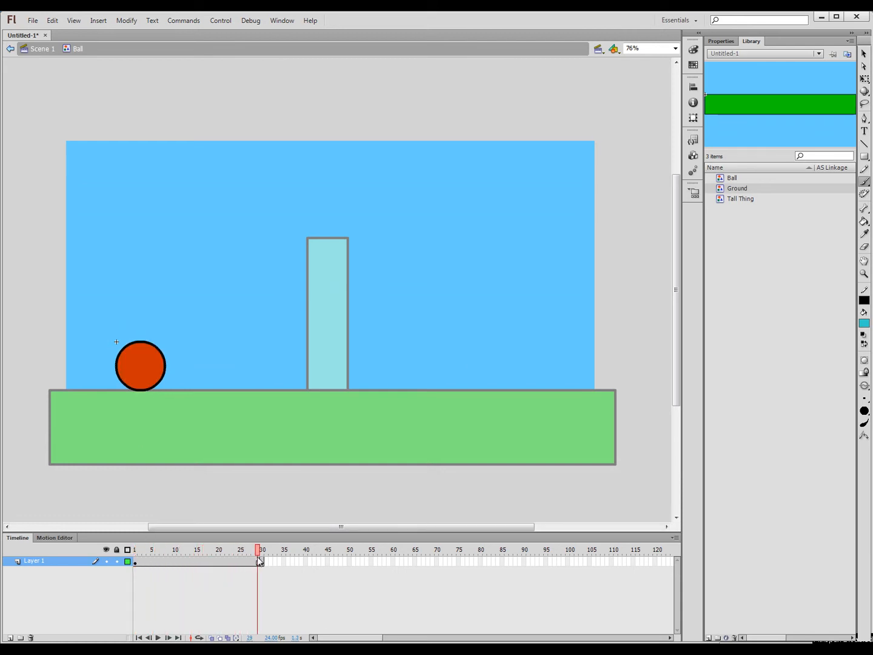
pyautogui.click(261, 561)
pyautogui.press('F6')
# - Switch to the Selection tool and insert a keyframe at frame 15 of the Ball symbol
pyautogui.click(864, 53)
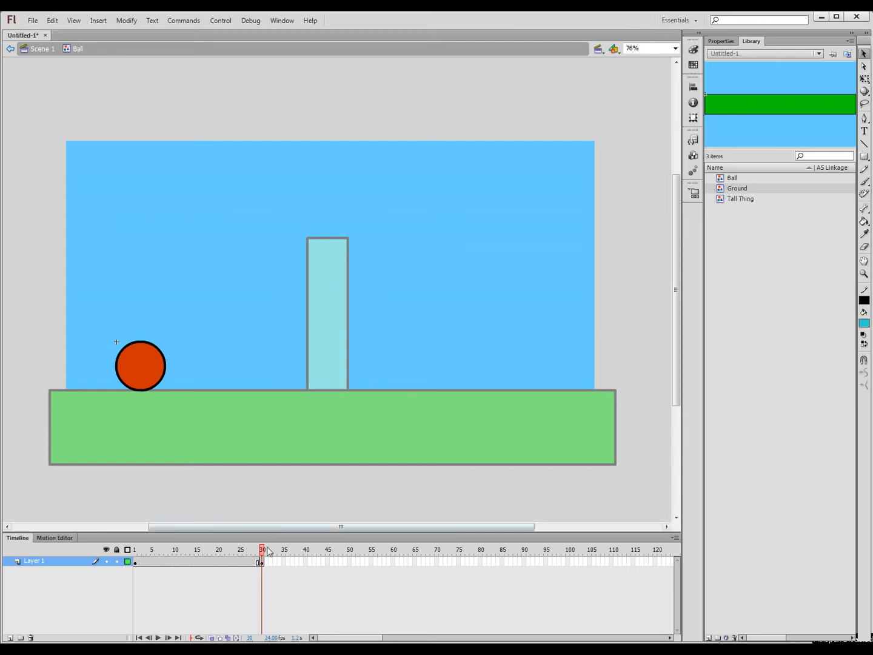
pyautogui.moveTo(263, 555); pyautogui.dragTo(202, 569)
pyautogui.click(197, 552)
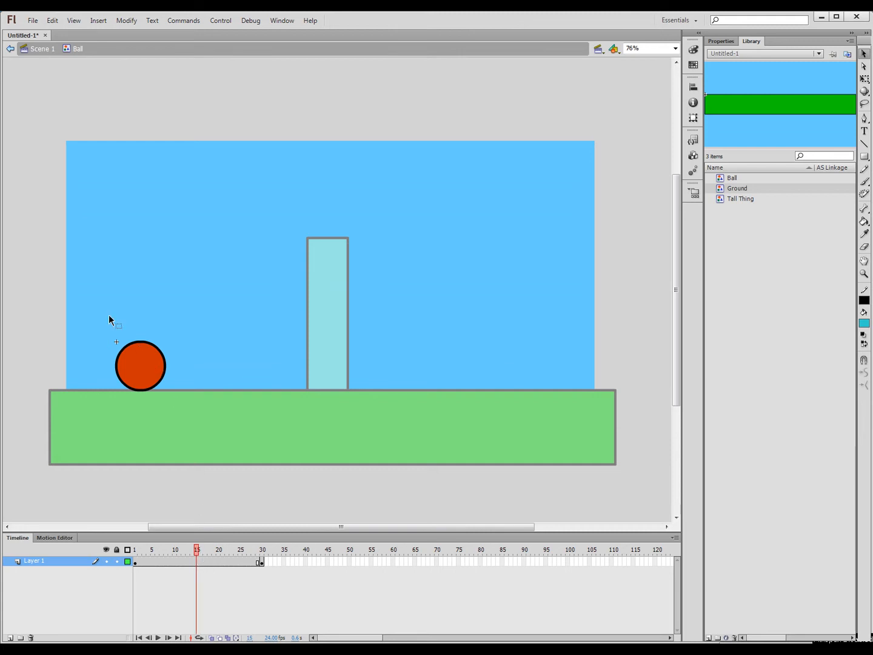
pyautogui.rightClick(196, 564)
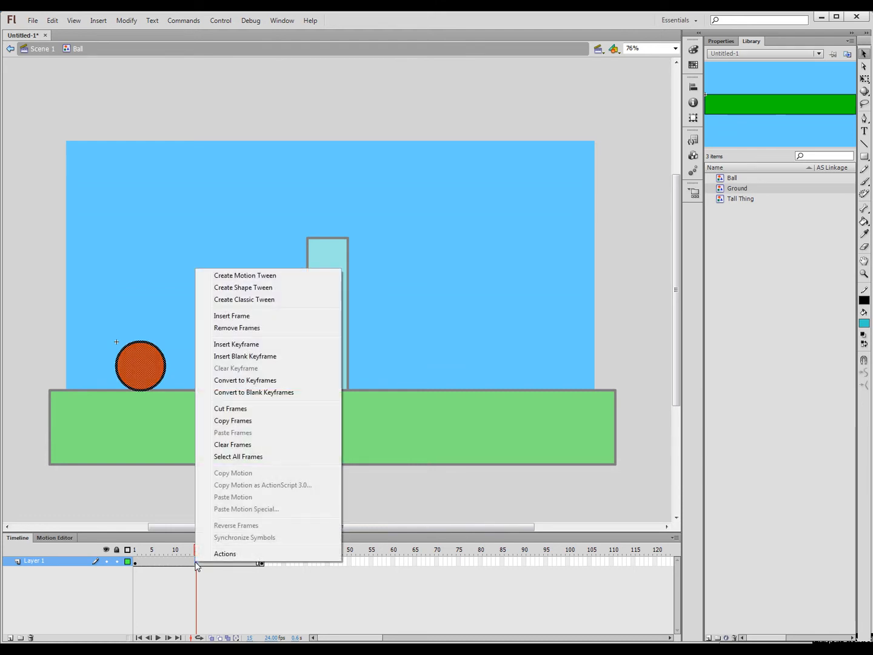
pyautogui.click(239, 344)
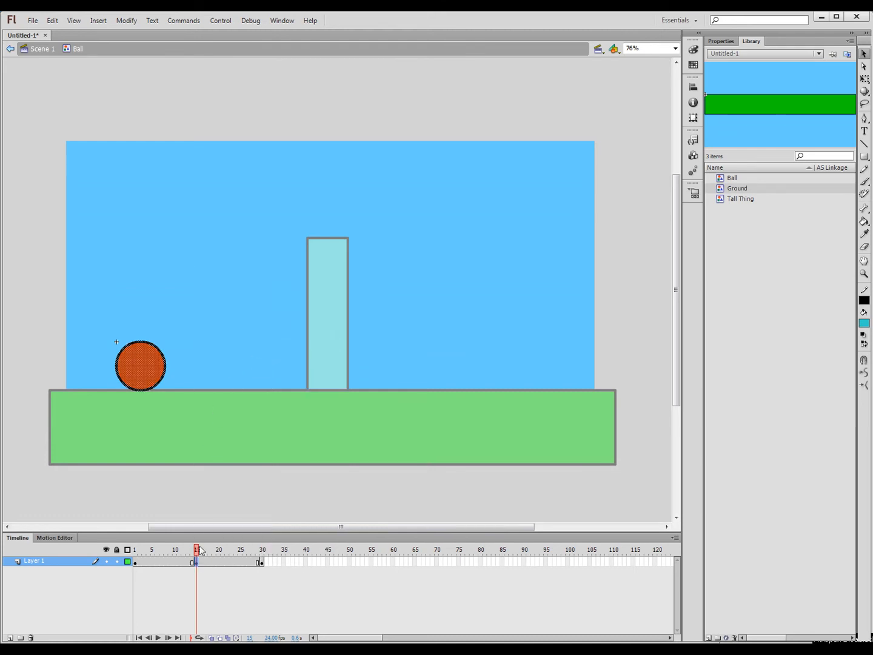
# - Move the whole ball on frame 15 straight up to just above the top of the tall rectangle
pyautogui.moveTo(193, 554)
pyautogui.mouseDown()
pyautogui.moveTo(133, 553)
pyautogui.moveTo(262, 563)
pyautogui.moveTo(197, 564)
pyautogui.mouseUp()
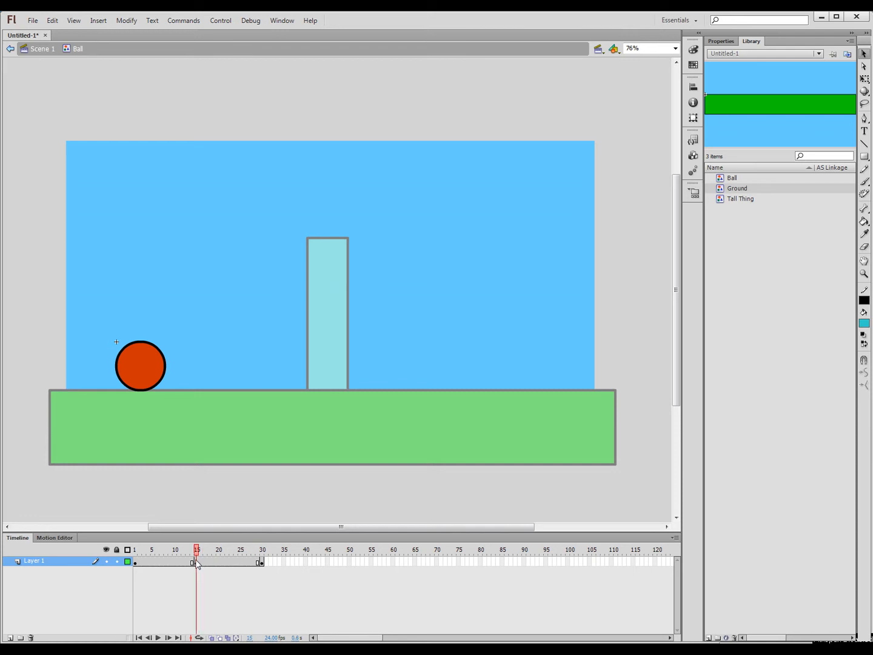
pyautogui.moveTo(105, 318); pyautogui.dragTo(186, 414)
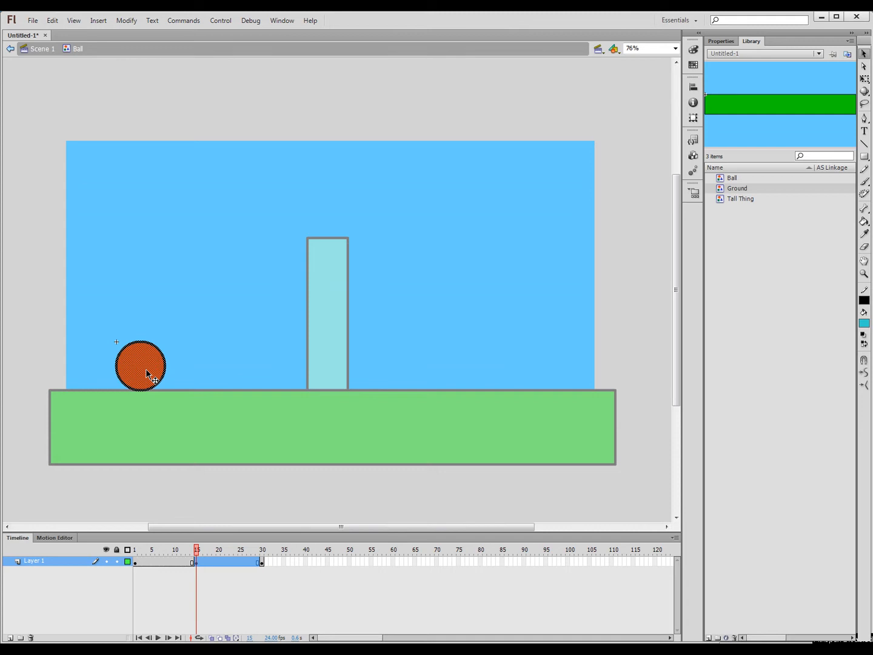
pyautogui.moveTo(146, 370); pyautogui.dragTo(149, 233)
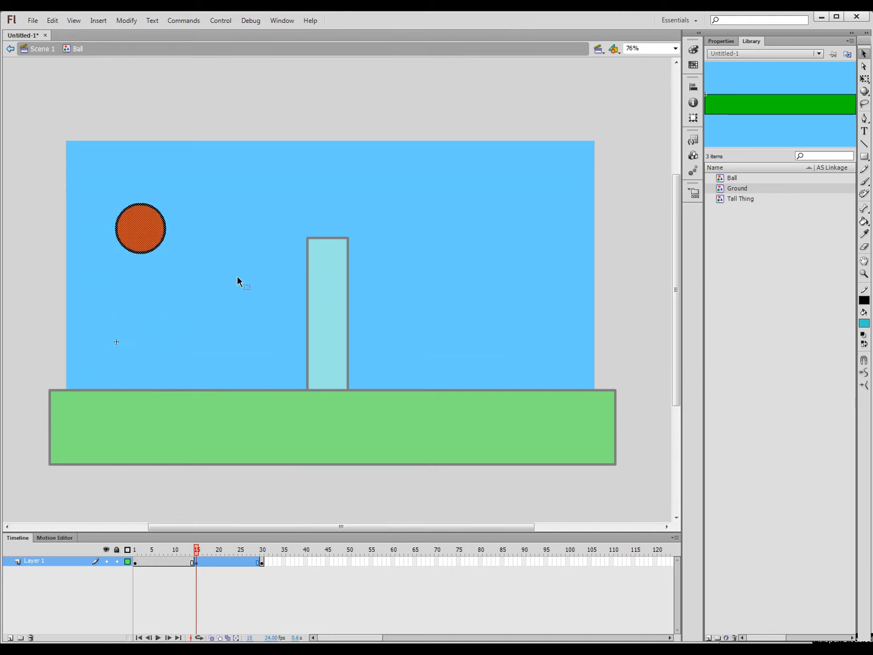
# - Play the Ball animation repeatedly and review its keyframes at frames 1, 15 and 30
pyautogui.press('Return')
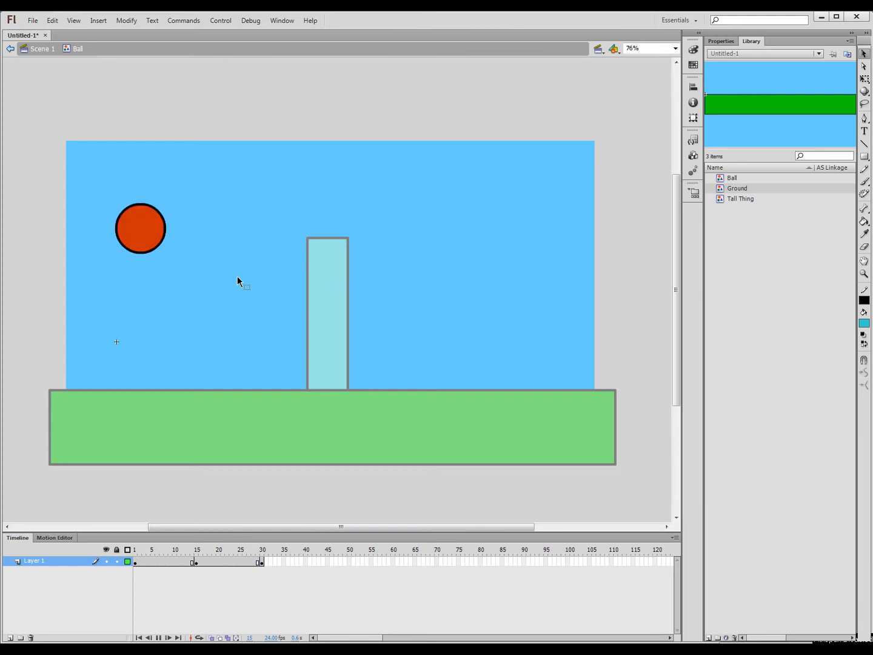
pyautogui.press('Return')
pyautogui.press('Return')
pyautogui.press('Return')
pyautogui.press('Return')
pyautogui.press('Return')
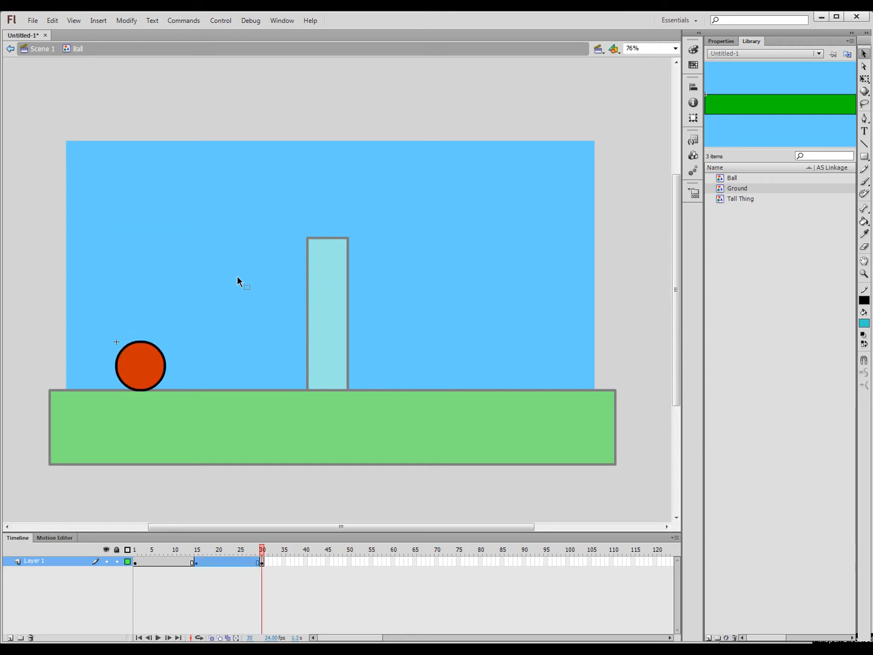
pyautogui.click(135, 551)
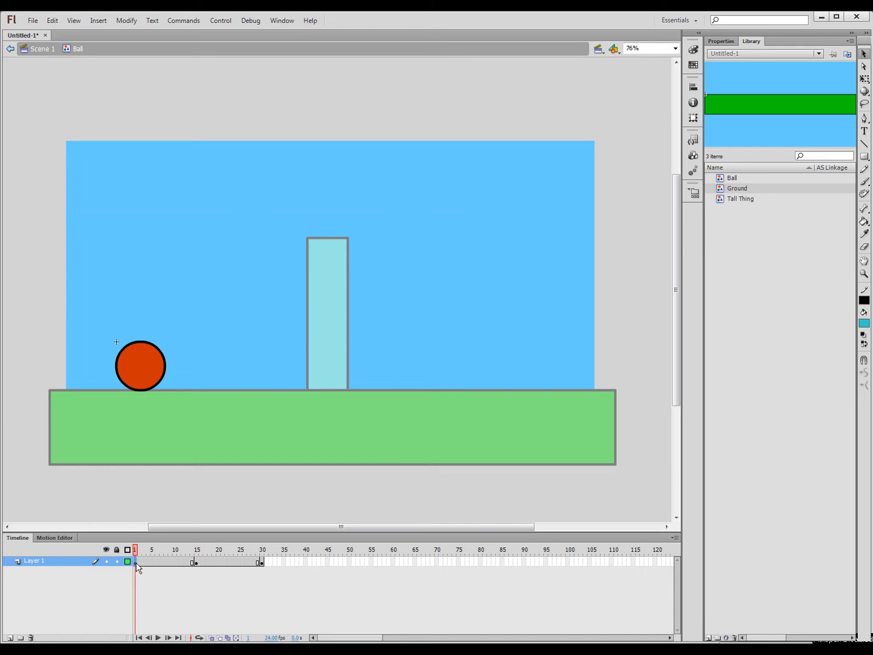
pyautogui.click(196, 563)
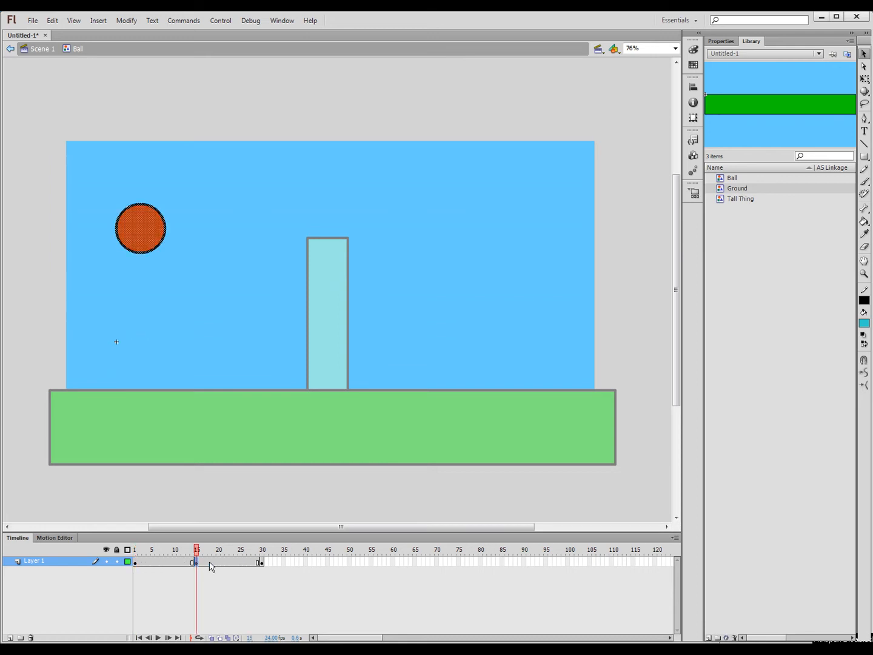
pyautogui.click(262, 563)
pyautogui.click(134, 552)
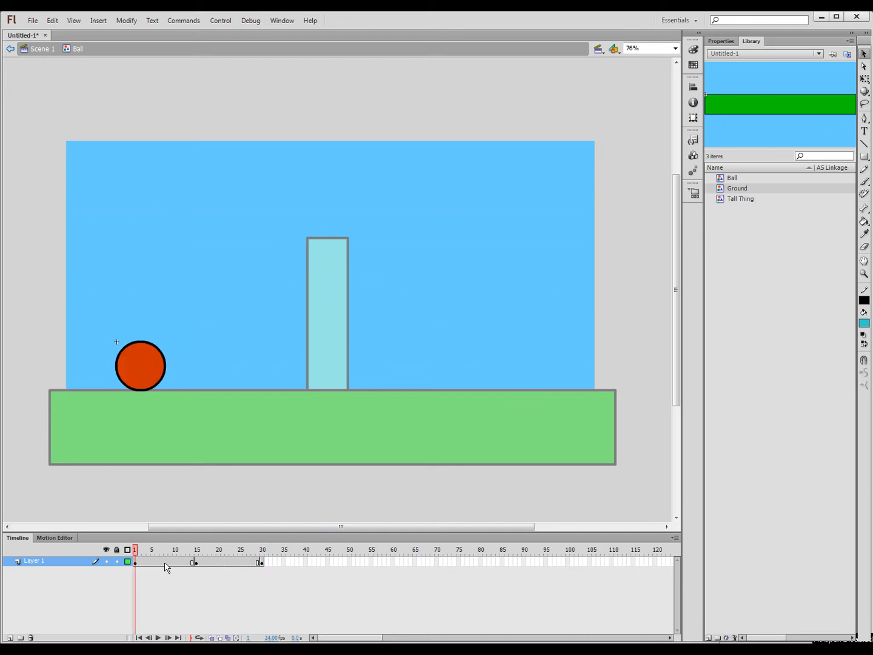
# - Create a classic tween on the Ball layer from the keyframe at frame 1 to frame 15
pyautogui.moveTo(134, 554); pyautogui.dragTo(52, 556)
pyautogui.click(137, 562)
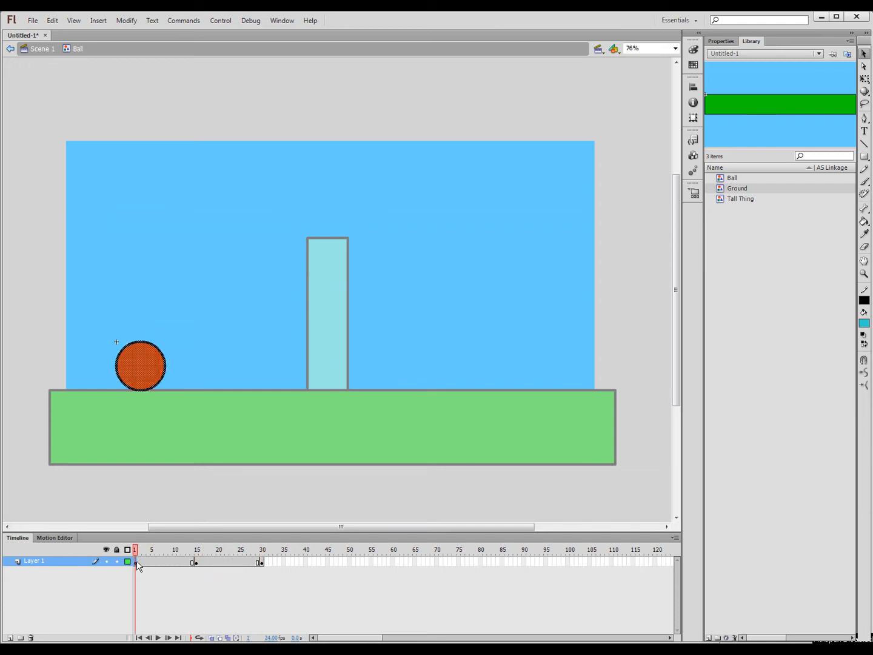
pyautogui.rightClick(138, 563)
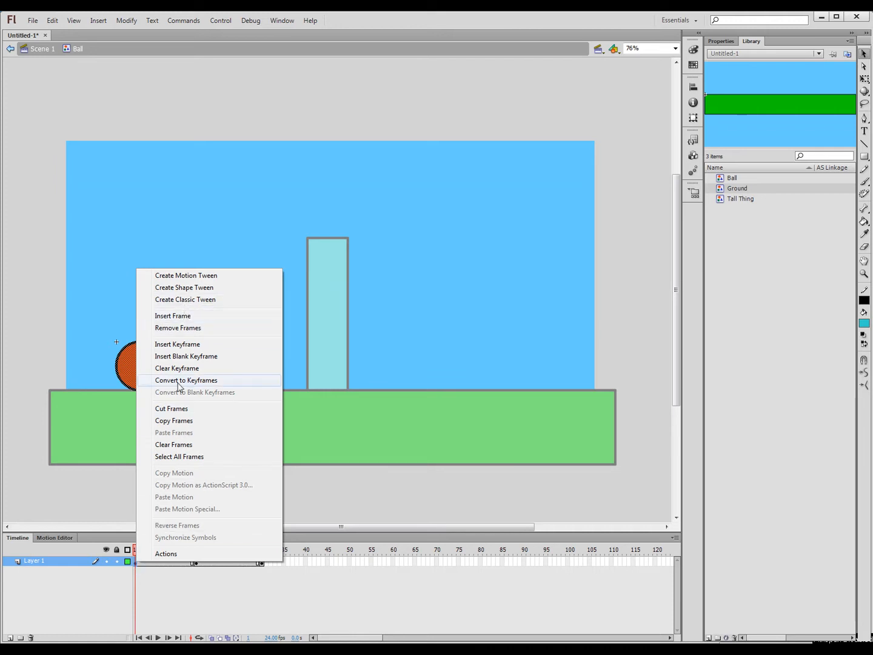
pyautogui.click(135, 562)
pyautogui.rightClick(134, 563)
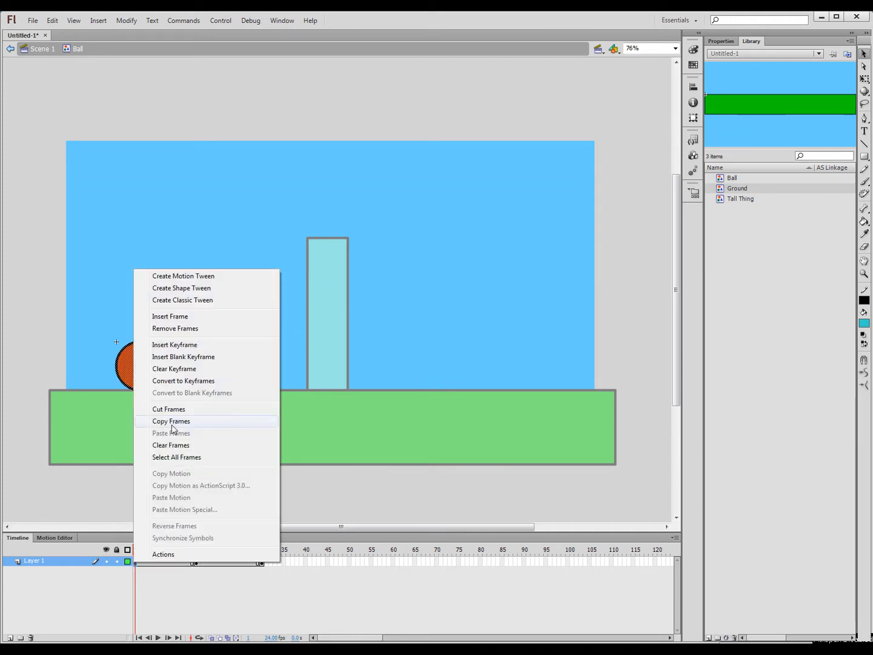
pyautogui.click(188, 300)
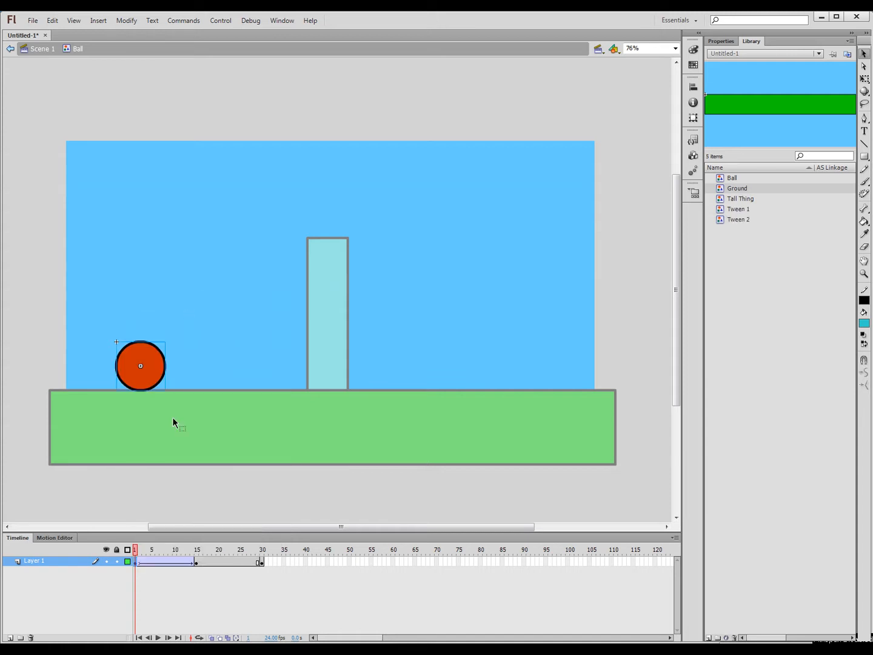
# - Create a classic tween on the Ball layer from the keyframe at frame 15 to frame 30
pyautogui.click(145, 554)
pyautogui.moveTo(144, 554); pyautogui.dragTo(197, 559)
pyautogui.rightClick(196, 562)
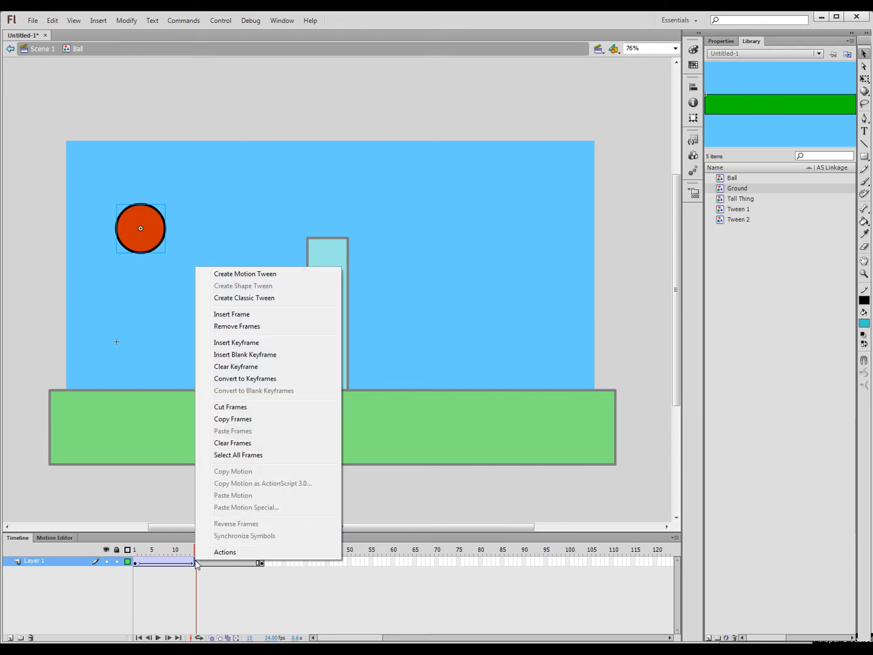
pyautogui.click(215, 592)
pyautogui.moveTo(200, 554)
pyautogui.mouseDown()
pyautogui.moveTo(261, 561)
pyautogui.moveTo(196, 561)
pyautogui.mouseUp()
pyautogui.rightClick(196, 561)
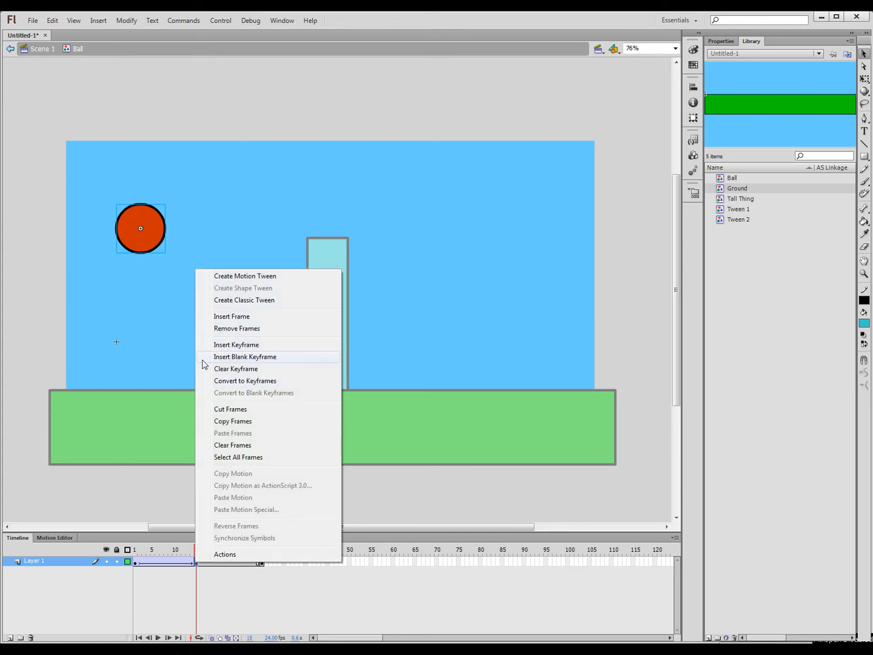
pyautogui.click(235, 301)
# - Return to frame 1 and play the tweened ball bounce
pyautogui.moveTo(197, 553); pyautogui.dragTo(94, 554)
pyautogui.press('Return')
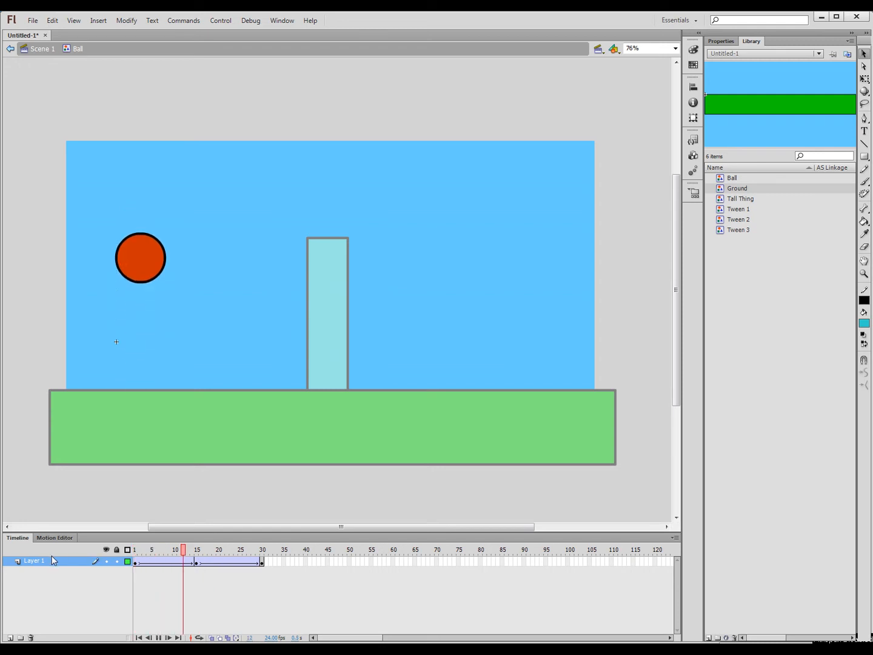
pyautogui.press('Return')
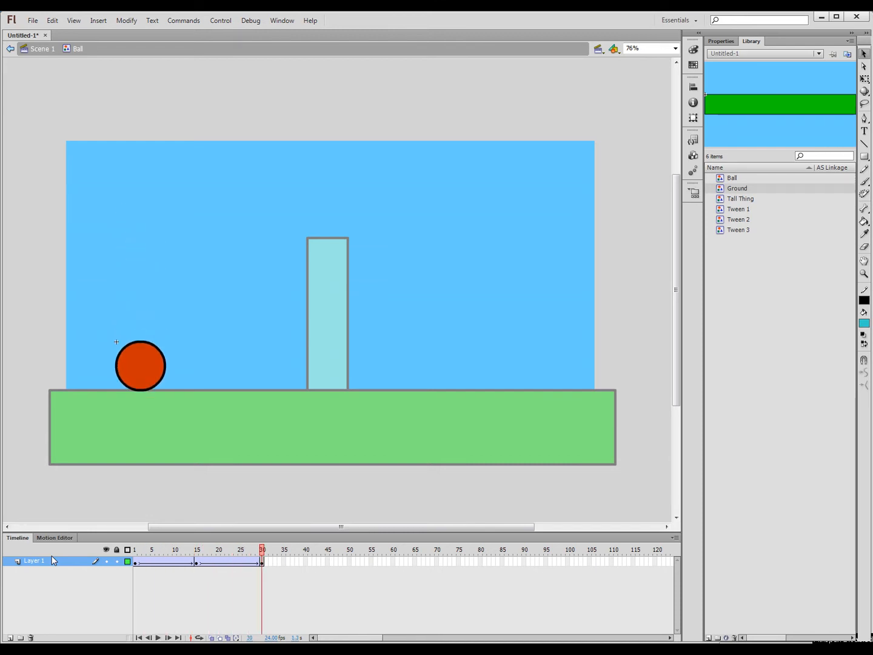
# - View the ball's fall with onion skinning from frame 15 to 30, turn onion skinning off and return to frame 1
pyautogui.moveTo(223, 635)
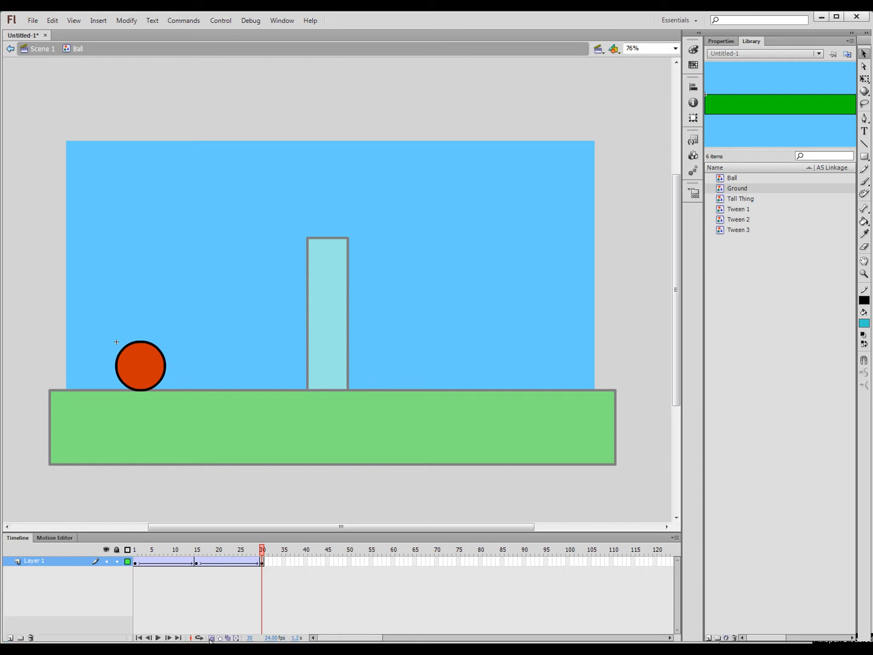
pyautogui.click(211, 637)
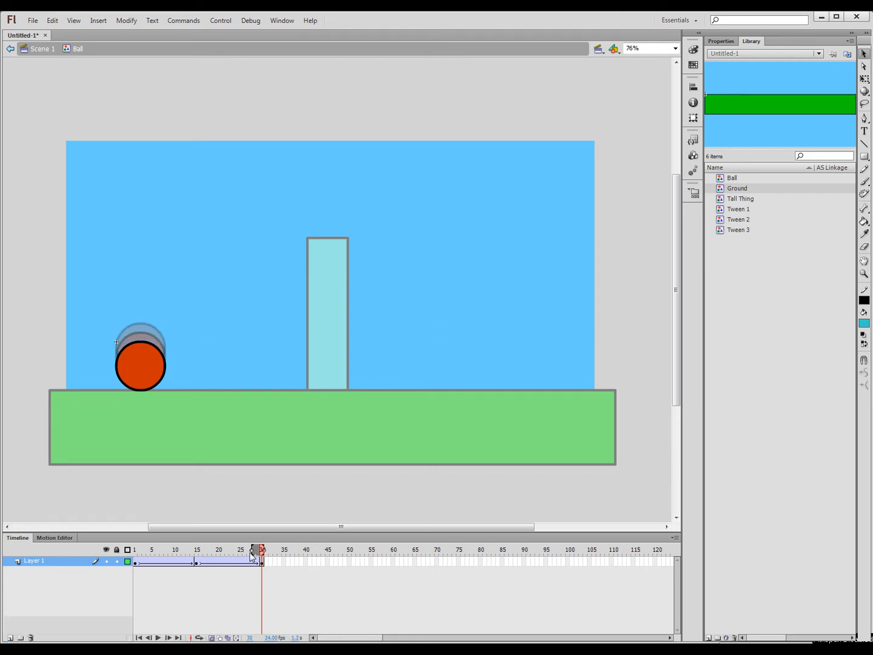
pyautogui.moveTo(253, 554); pyautogui.dragTo(195, 553)
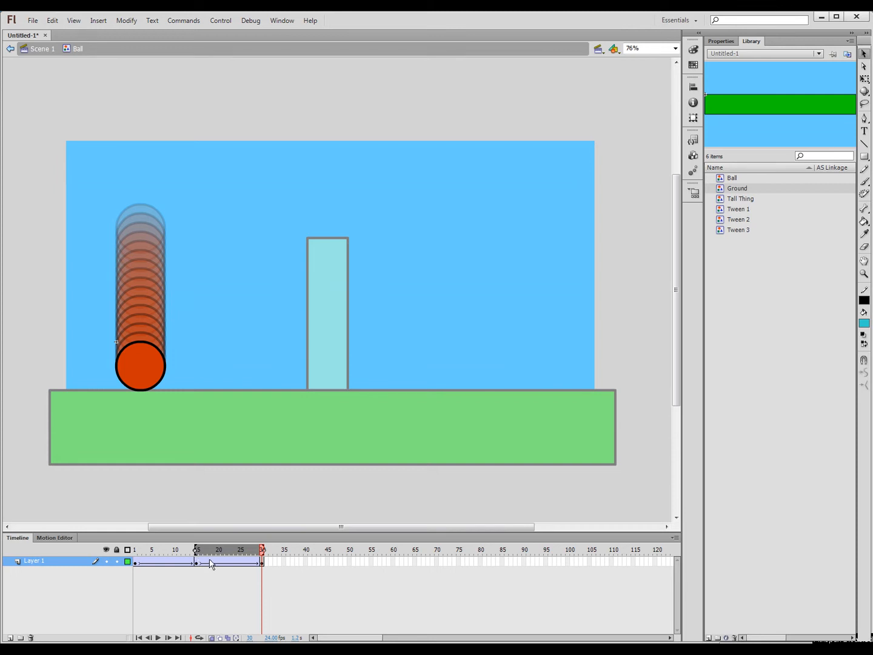
pyautogui.click(211, 638)
pyautogui.click(156, 550)
pyautogui.moveTo(156, 550); pyautogui.dragTo(129, 552)
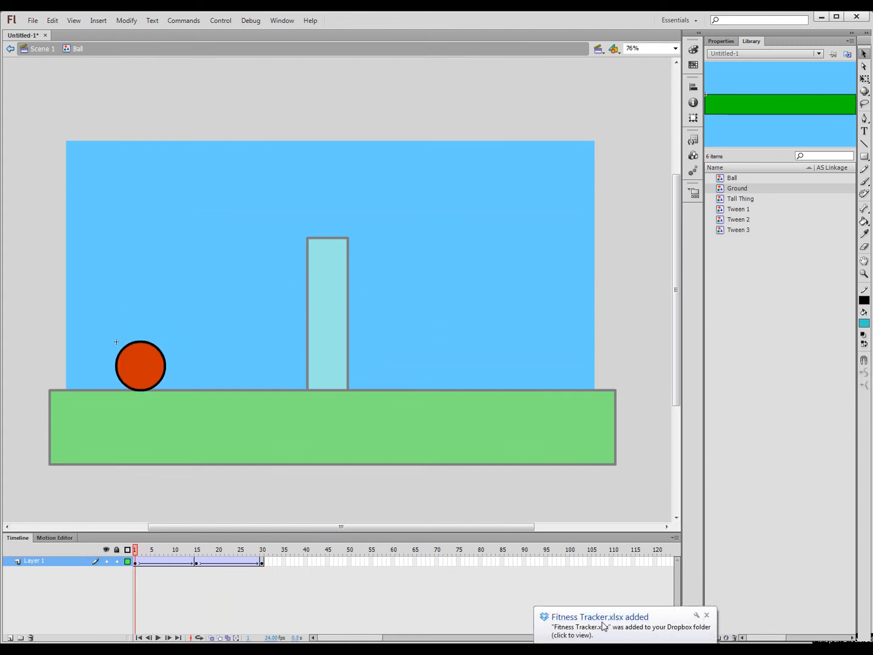
# - Dismiss the Dropbox notification, replay the Ball animation and go back to frame 1
pyautogui.click(707, 616)
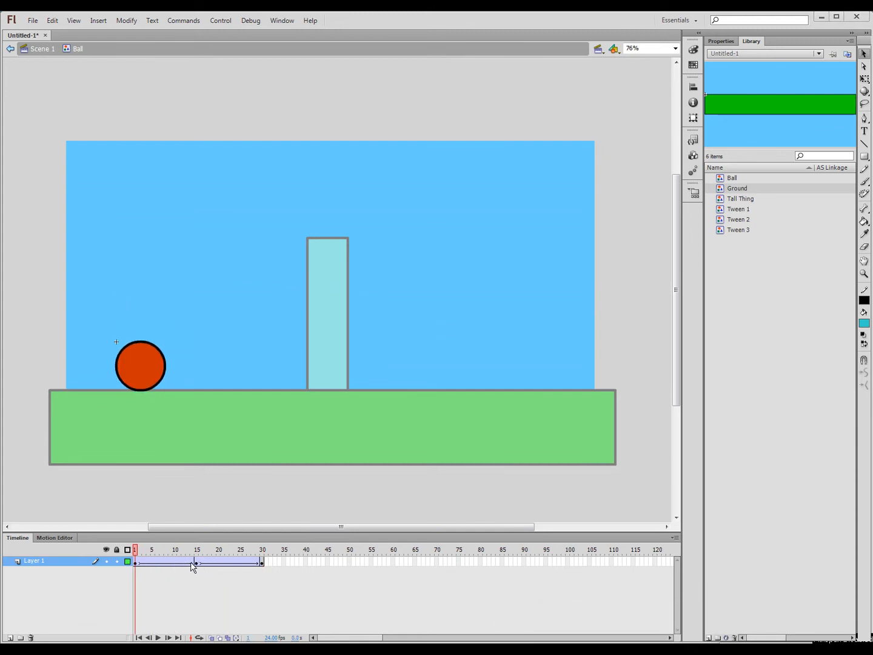
pyautogui.click(135, 563)
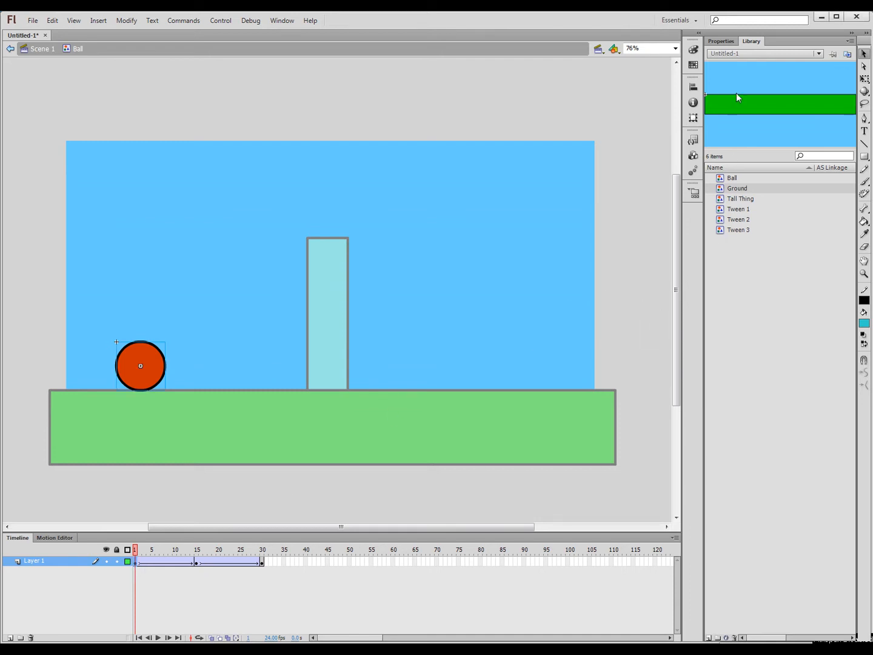
pyautogui.press('Return')
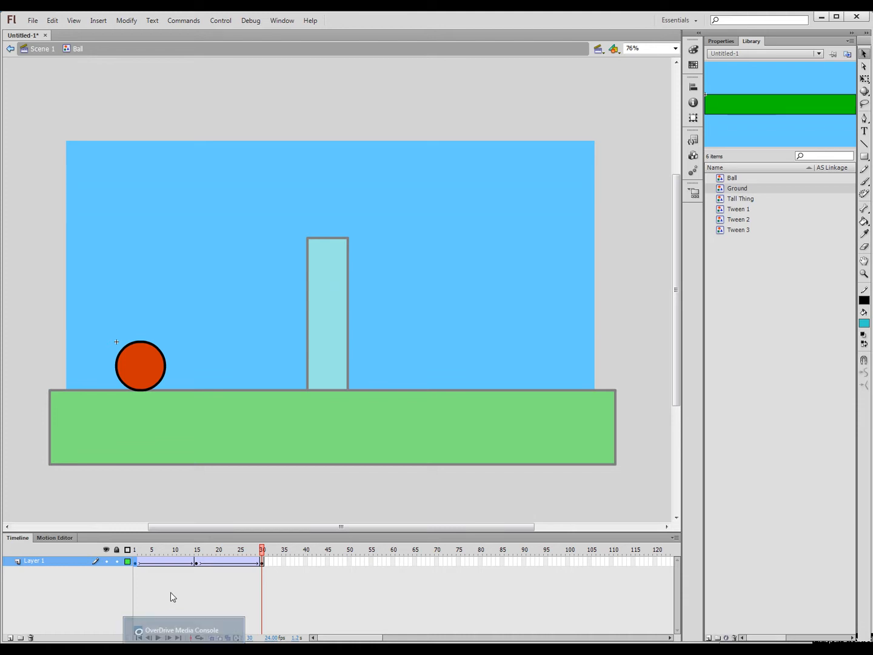
pyautogui.click(158, 638)
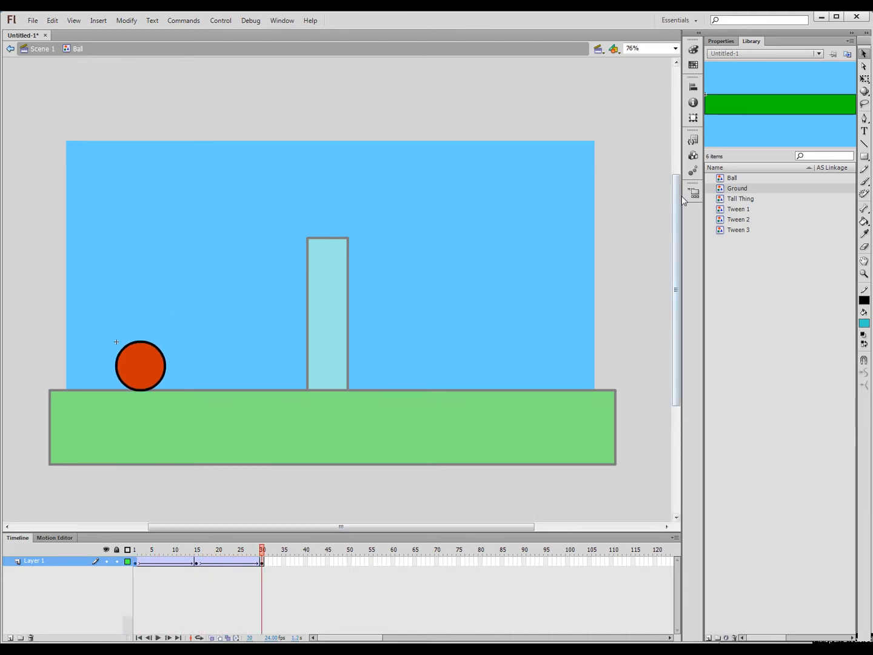
pyautogui.click(137, 553)
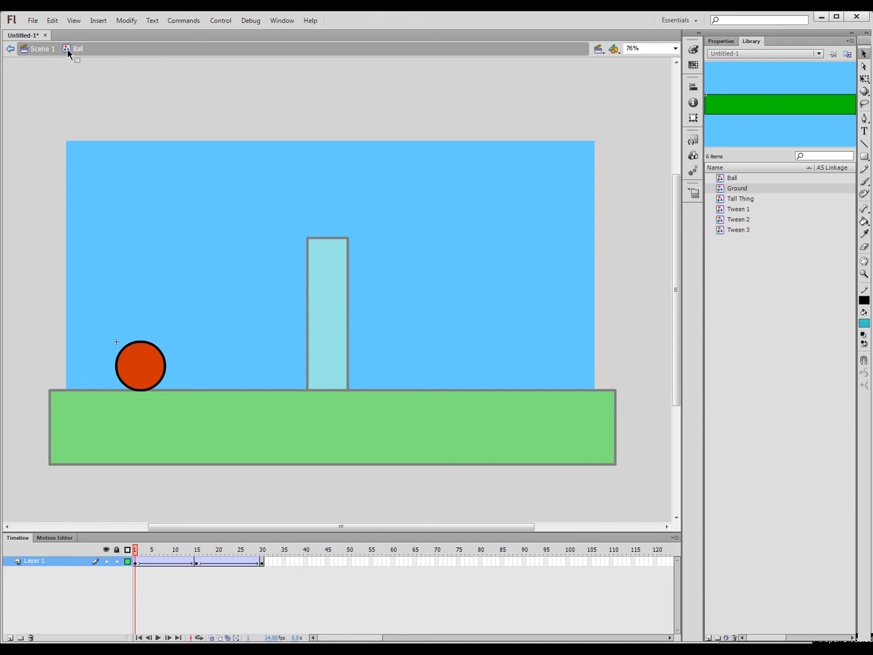
# - Create a new 550 x 400 px ActionScript 3.0 document and choose the Brush tool
pyautogui.click(32, 20)
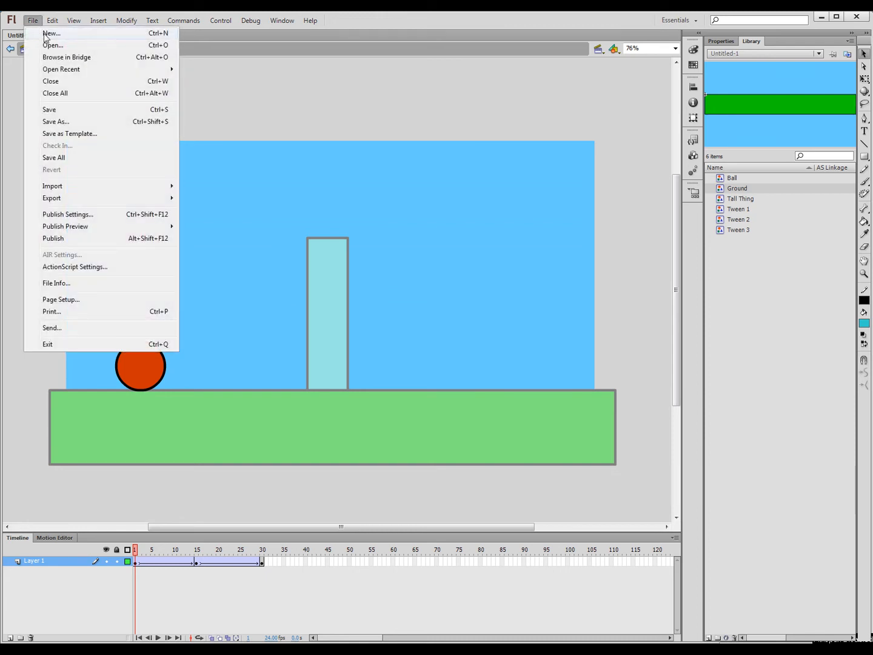
pyautogui.click(48, 34)
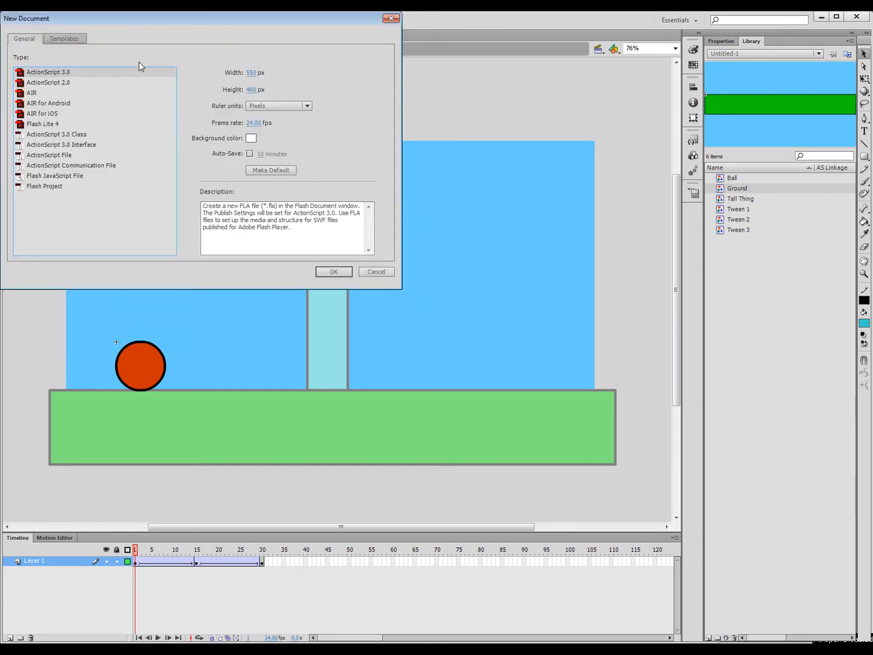
pyautogui.click(332, 272)
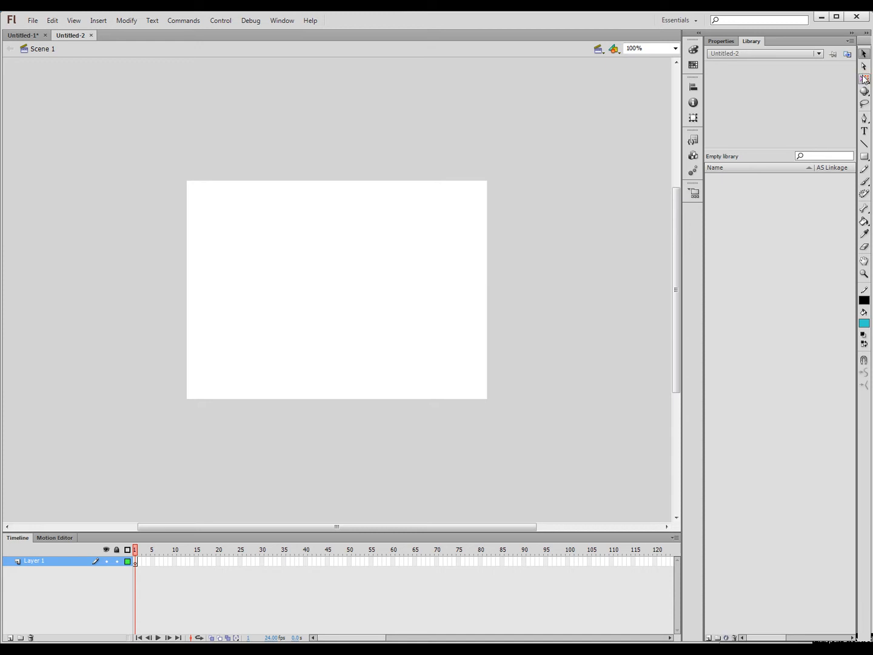
pyautogui.click(865, 169)
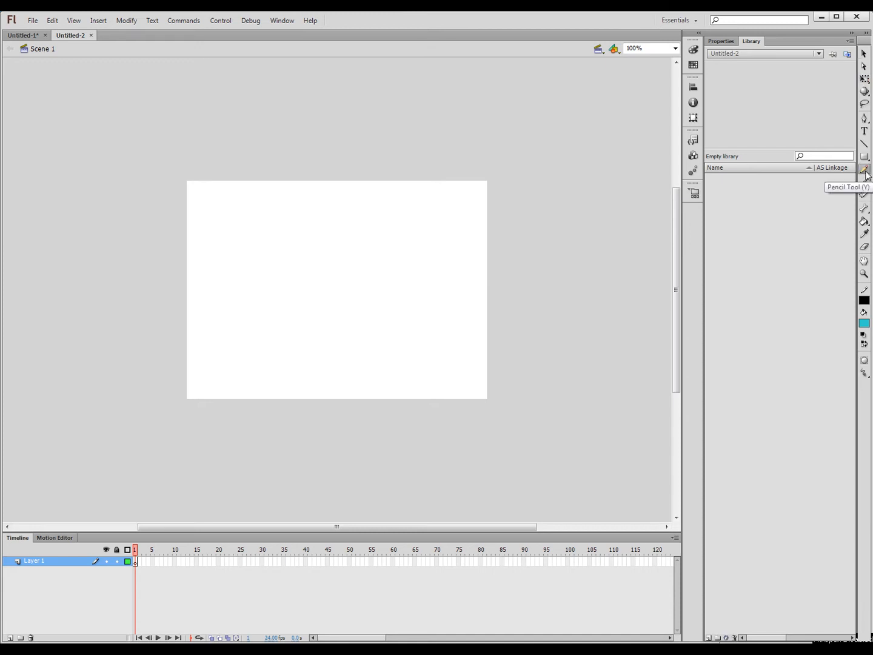
pyautogui.click(865, 183)
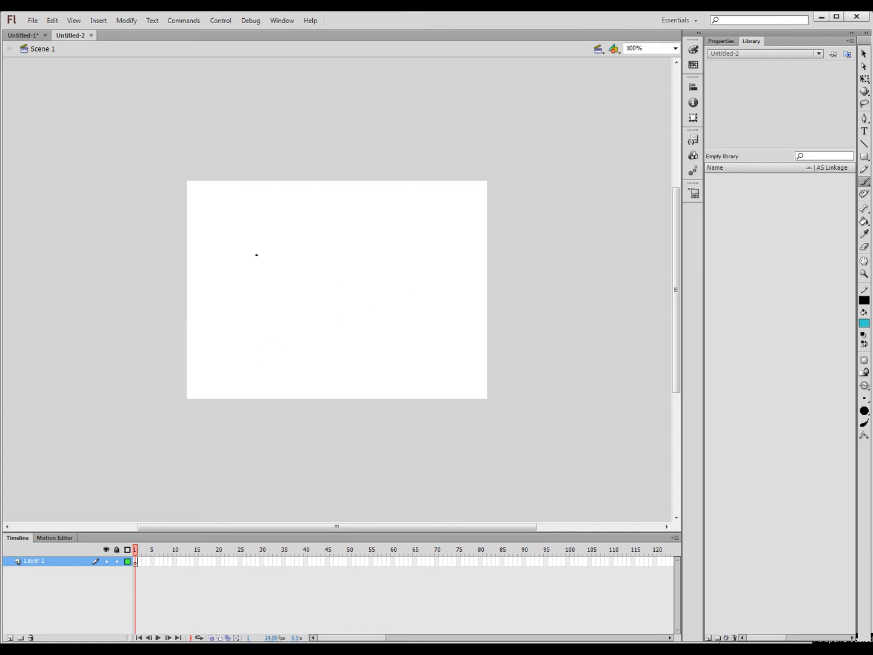
# - Brush a vertical and a horizontal graph axis on the stage and handwrite their labels, with Time on the horizontal one
pyautogui.moveTo(214, 189)
pyautogui.mouseDown()
pyautogui.moveTo(211, 372)
pyautogui.moveTo(353, 387)
pyautogui.moveTo(490, 379)
pyautogui.mouseUp()
pyautogui.moveTo(224, 373); pyautogui.dragTo(527, 376)
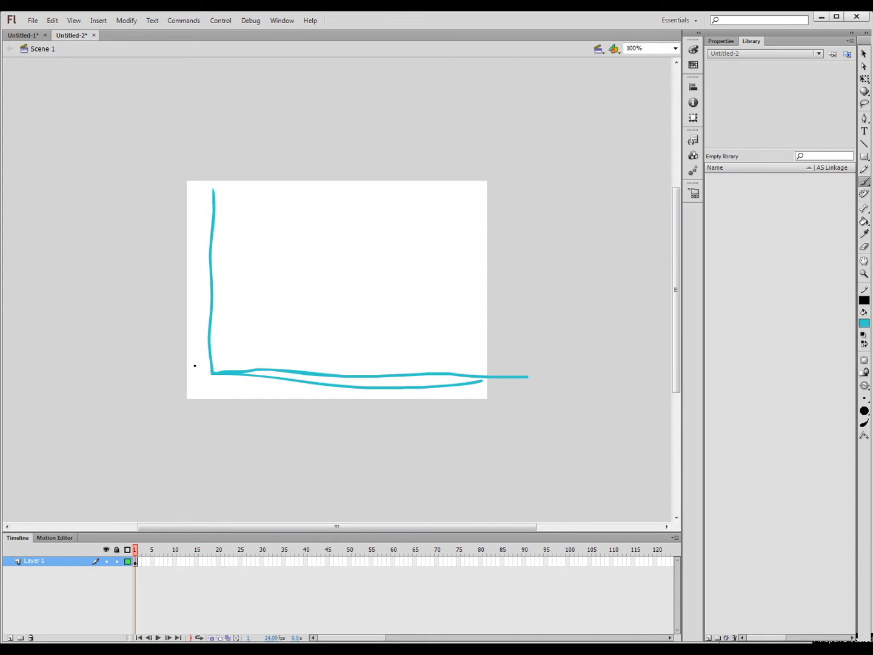
pyautogui.moveTo(191, 363)
pyautogui.mouseDown()
pyautogui.moveTo(194, 318)
pyautogui.moveTo(195, 330)
pyautogui.mouseUp()
pyautogui.moveTo(254, 387); pyautogui.dragTo(307, 390)
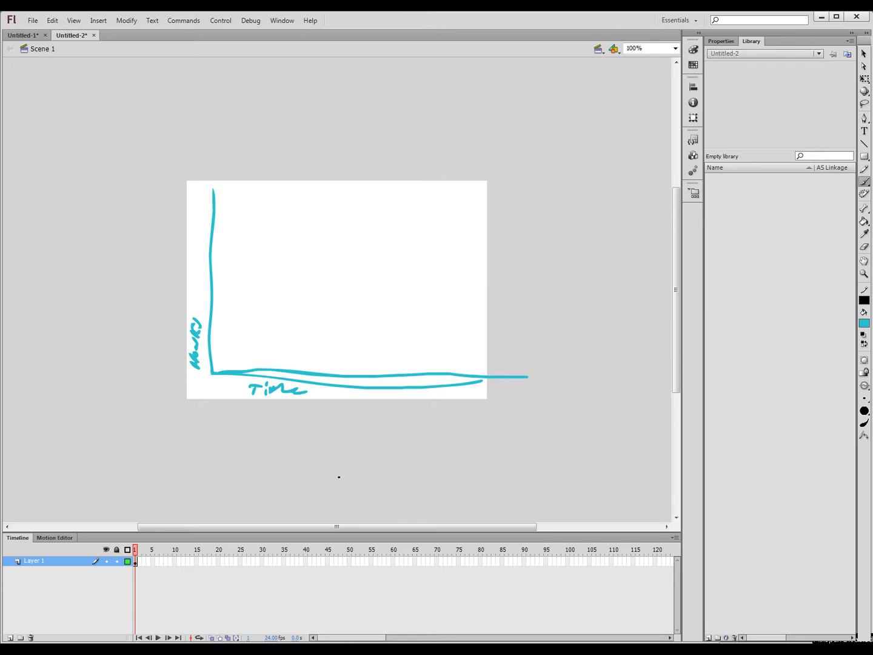
# - Brush tick marks on the horizontal axis, evenly rising points and a straight diagonal line through them from the origin
pyautogui.click(217, 368)
pyautogui.moveTo(218, 368)
pyautogui.mouseDown()
pyautogui.moveTo(217, 389)
pyautogui.moveTo(255, 393)
pyautogui.mouseUp()
pyautogui.click(255, 333)
pyautogui.moveTo(298, 372); pyautogui.dragTo(298, 394)
pyautogui.click(297, 299)
pyautogui.moveTo(216, 369); pyautogui.dragTo(433, 185)
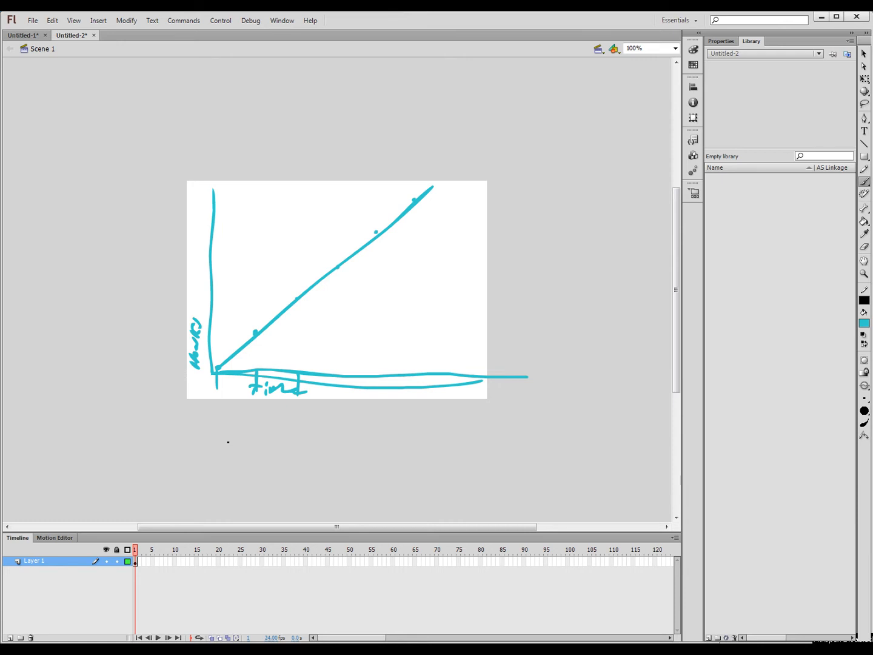
# - Switch to the Untitled-1 document, play the Ball animation twice and return to the Untitled-2 graph
pyautogui.moveTo(251, 649)
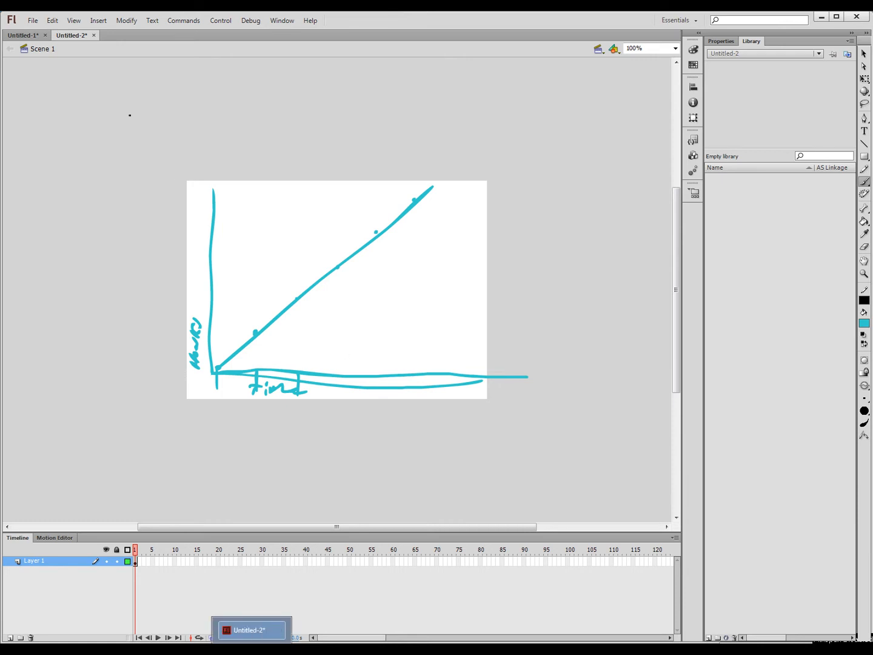
pyautogui.click(23, 35)
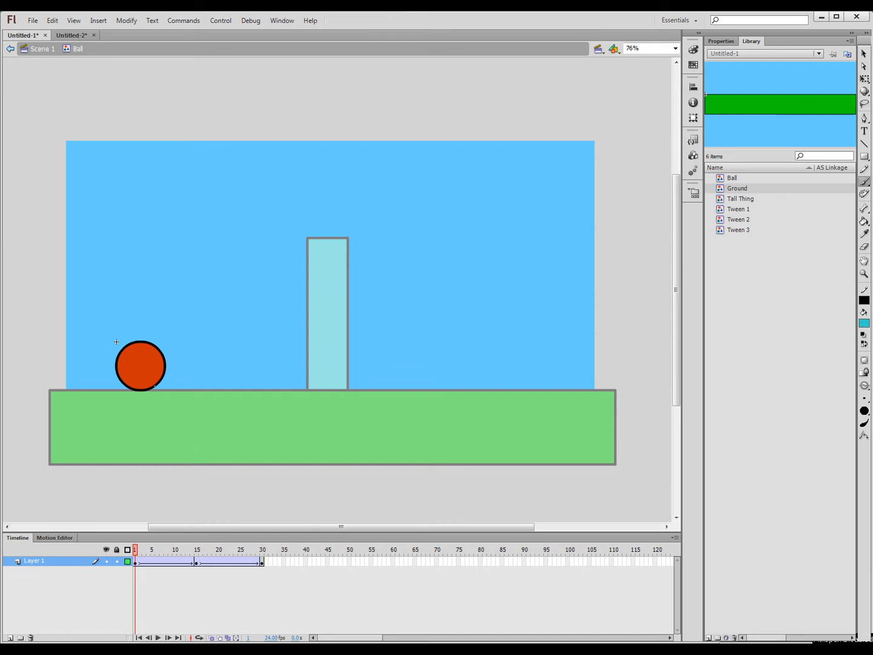
pyautogui.click(159, 637)
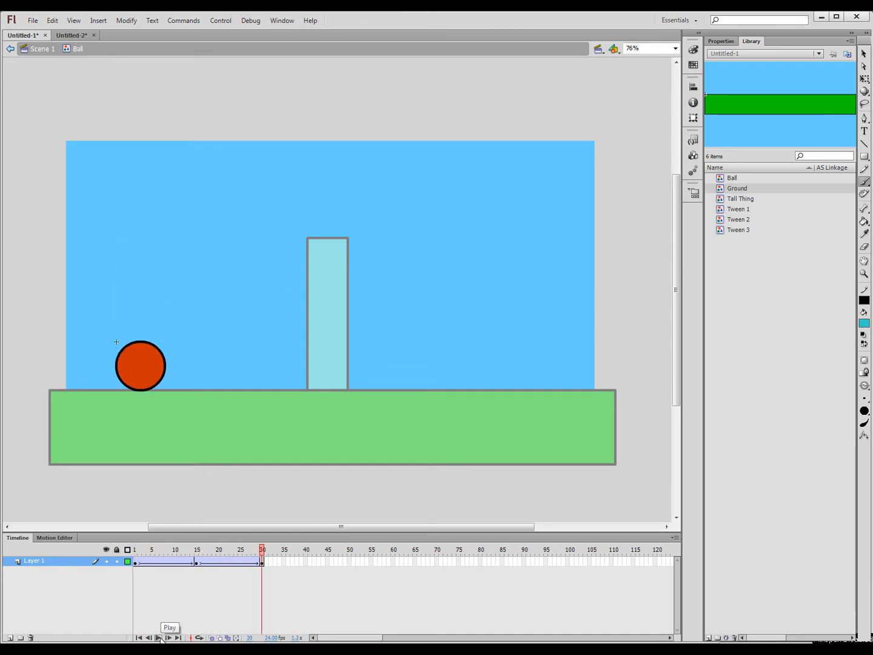
pyautogui.click(160, 638)
pyautogui.click(71, 36)
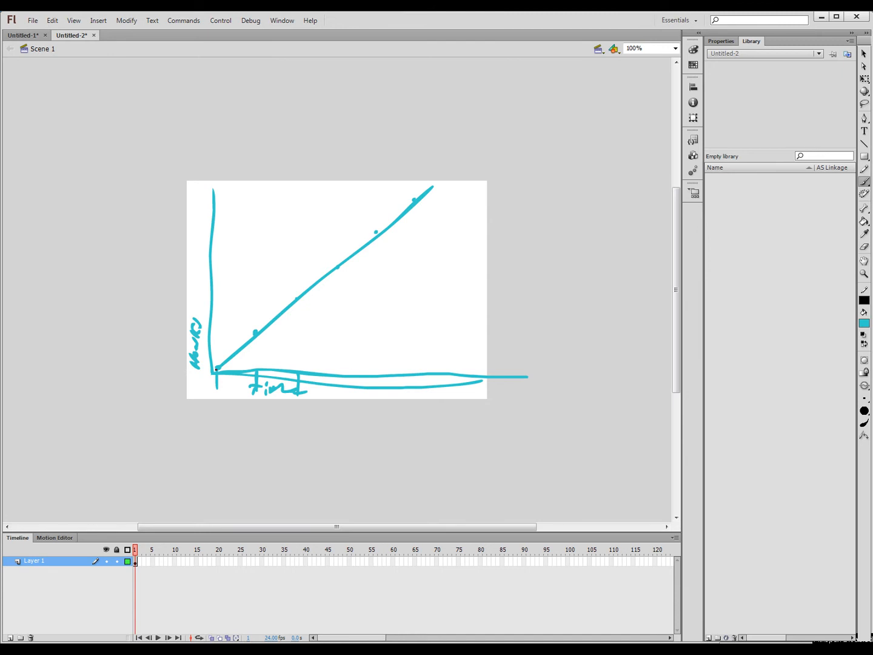
# - Scribble out the old axis labels and handwrite Distance on the vertical axis and Time on the horizontal axis
pyautogui.moveTo(193, 320); pyautogui.dragTo(198, 365)
pyautogui.moveTo(191, 286)
pyautogui.mouseDown()
pyautogui.moveTo(202, 303)
pyautogui.moveTo(195, 243)
pyautogui.moveTo(212, 199)
pyautogui.mouseUp()
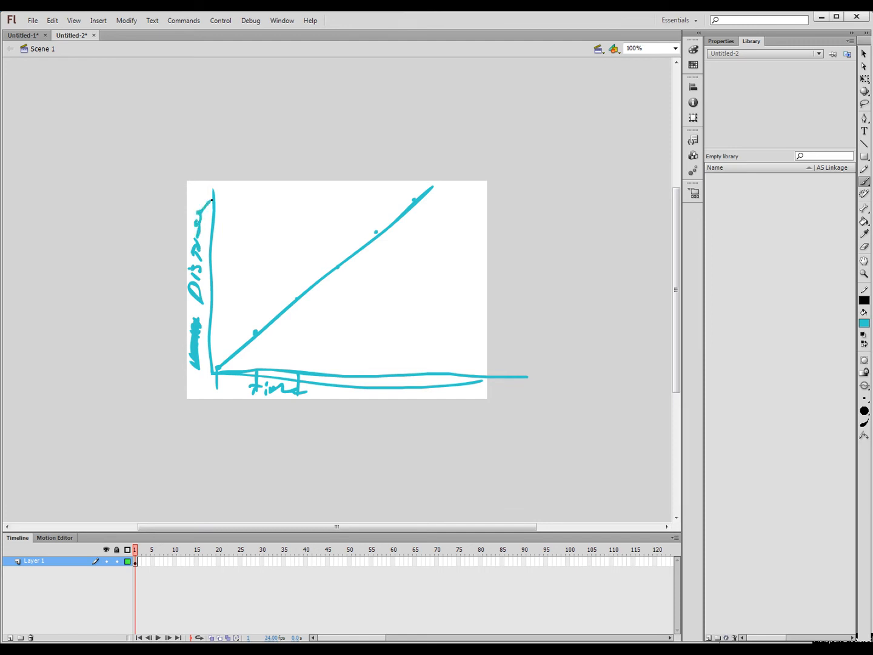
pyautogui.moveTo(303, 392)
pyautogui.mouseDown()
pyautogui.moveTo(259, 389)
pyautogui.moveTo(325, 399)
pyautogui.moveTo(380, 392)
pyautogui.mouseUp()
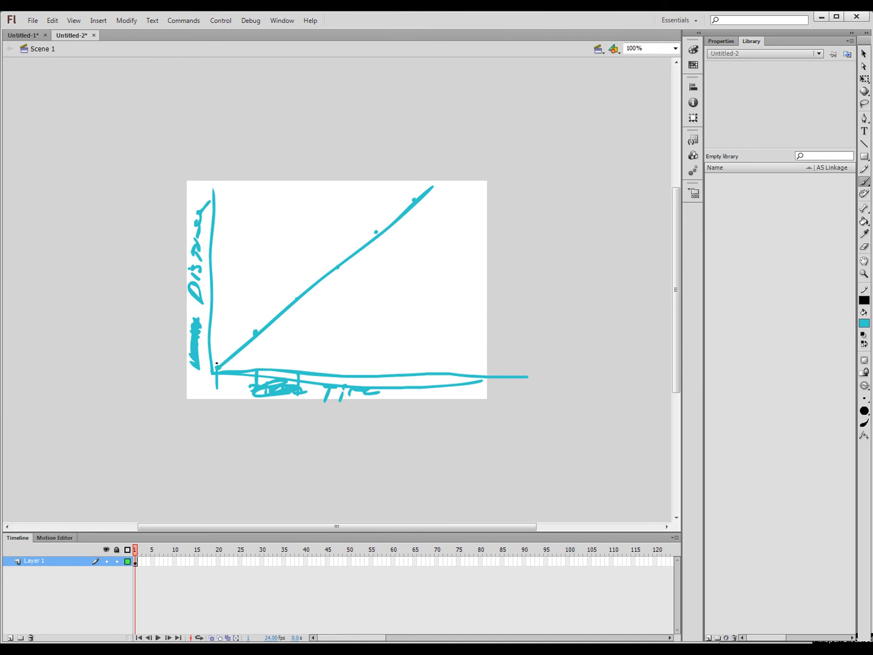
# - Set the fill color to red and brush points and a steep, flattening curve above the diagonal, circling its end point
pyautogui.click(865, 322)
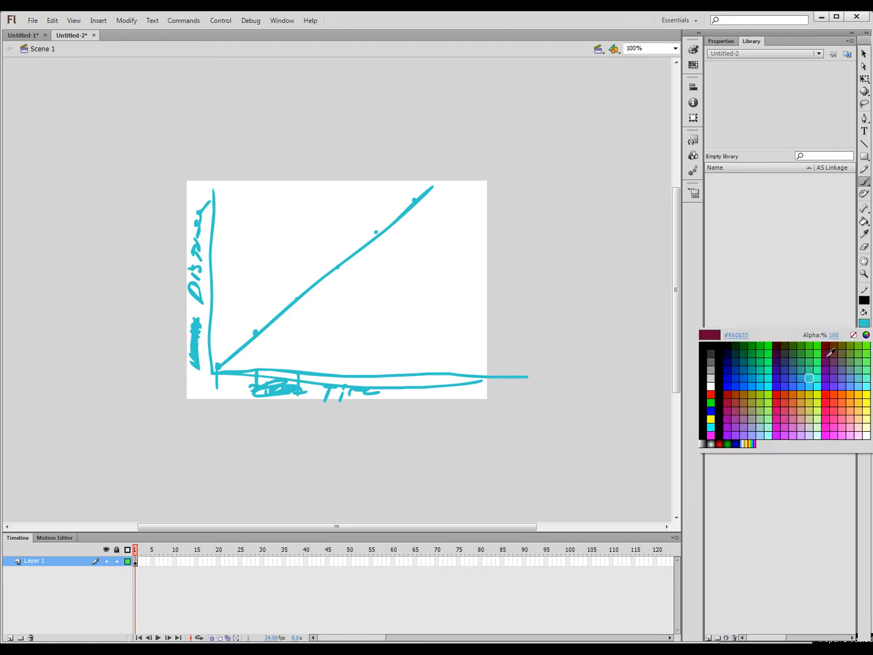
pyautogui.click(827, 396)
pyautogui.click(218, 366)
pyautogui.click(237, 314)
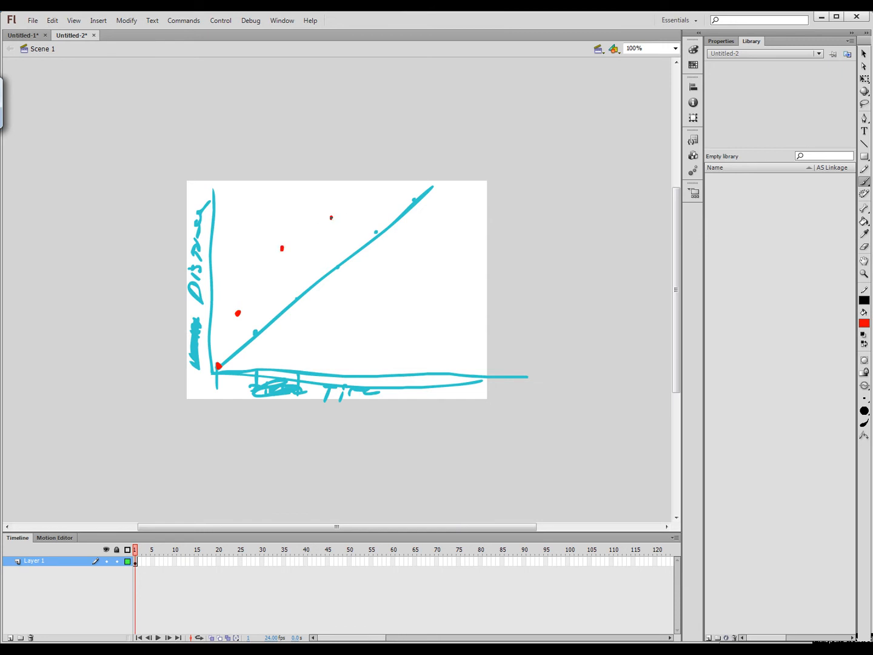
pyautogui.click(375, 204)
pyautogui.click(412, 198)
pyautogui.moveTo(226, 330)
pyautogui.mouseDown()
pyautogui.moveTo(268, 269)
pyautogui.moveTo(326, 221)
pyautogui.moveTo(422, 200)
pyautogui.moveTo(414, 195)
pyautogui.mouseUp()
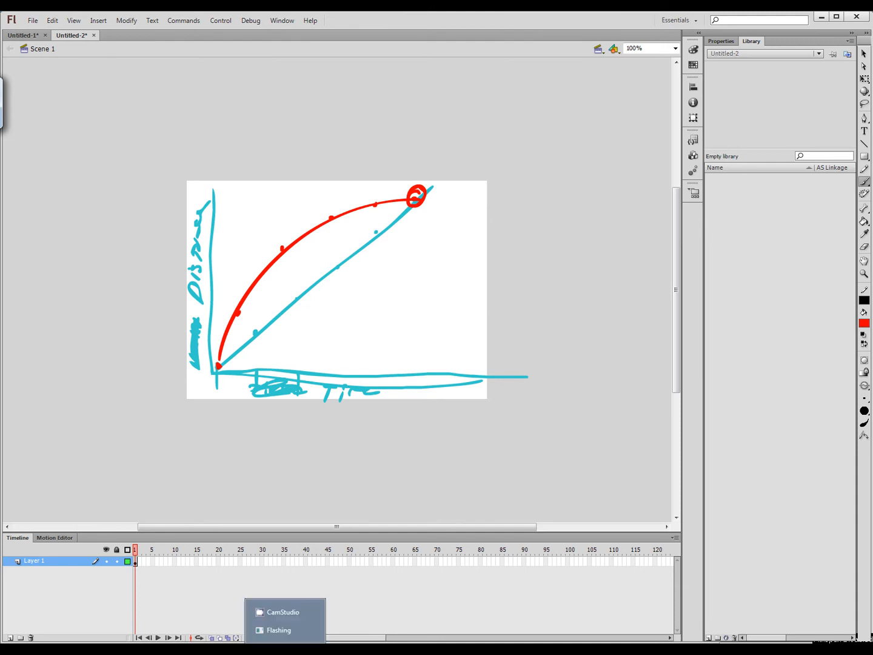
# - Switch from Flash to the desktop
pyautogui.click(250, 647)
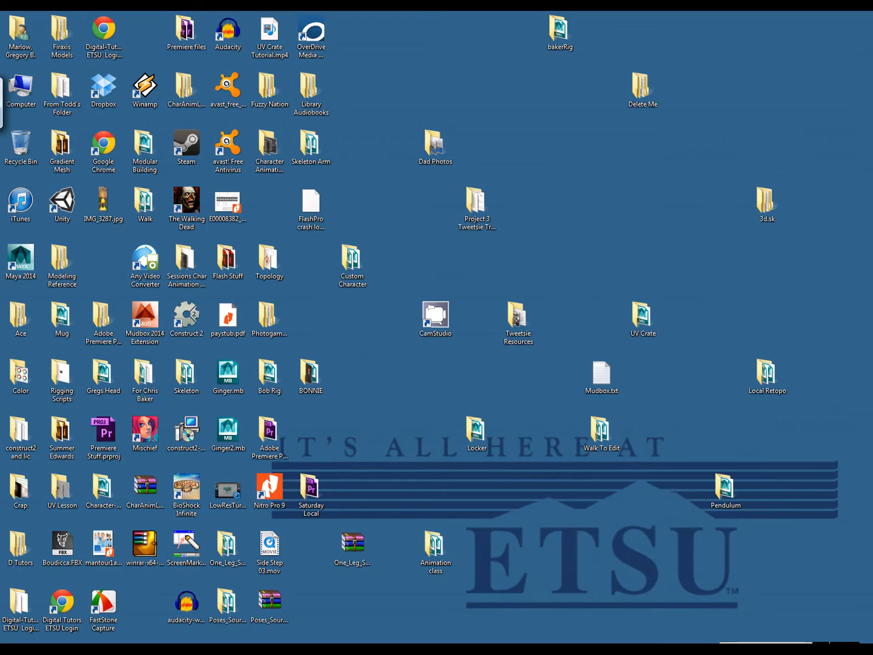
# - Return to the Untitled-1 document in Flash and set the ease of the ball's first tween to 98 out
pyautogui.click(251, 647)
pyautogui.click(24, 40)
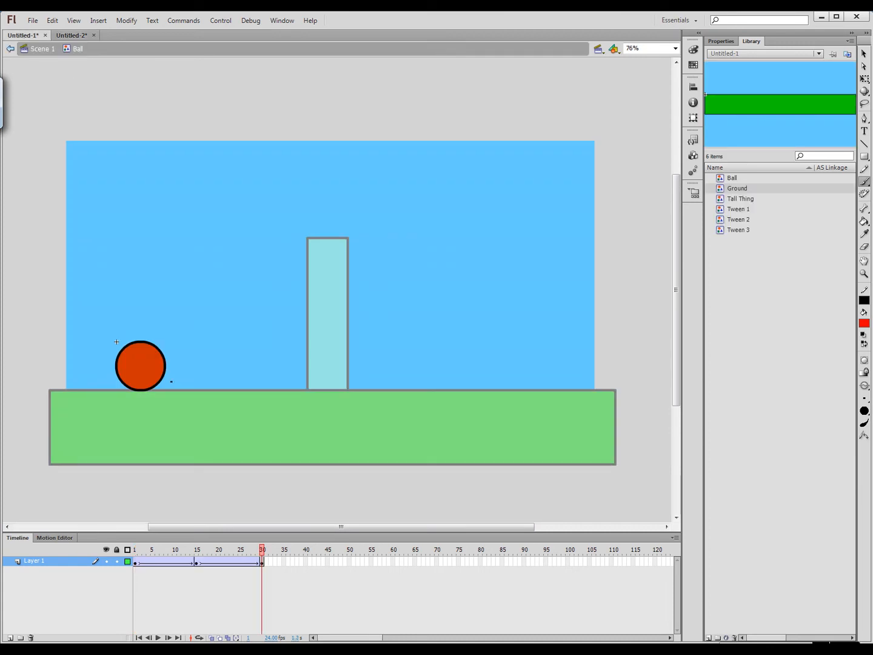
pyautogui.click(135, 561)
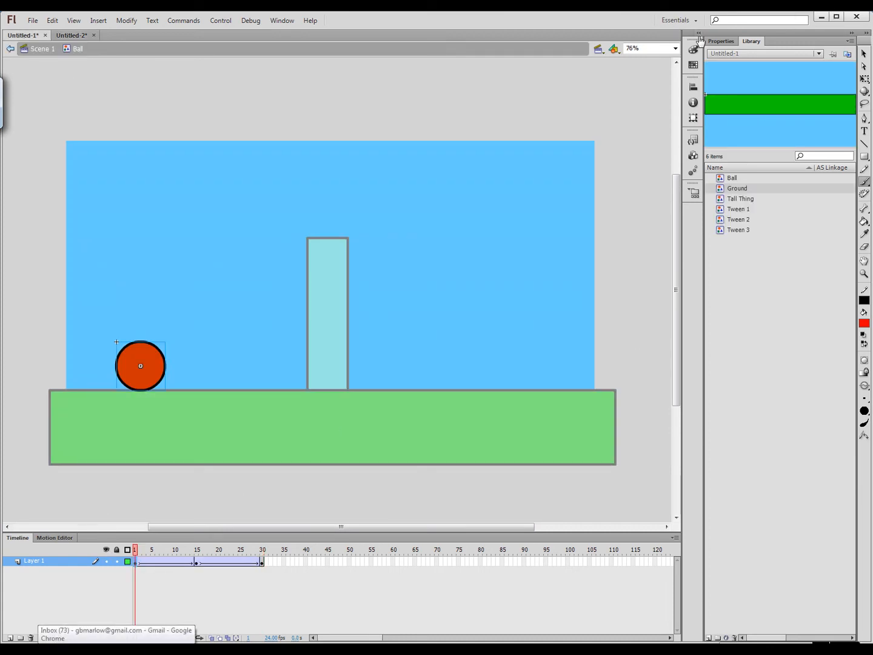
pyautogui.click(721, 42)
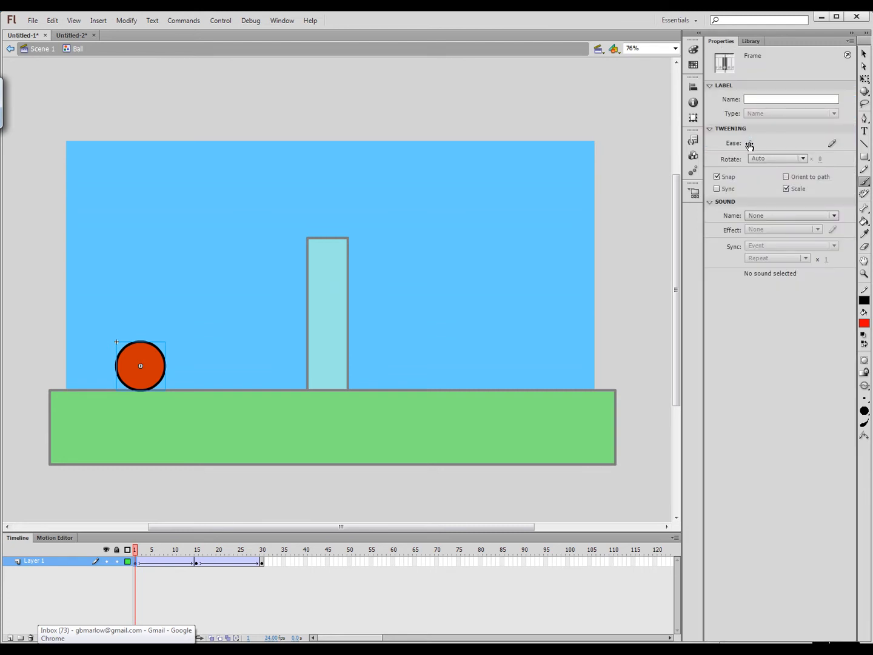
pyautogui.moveTo(752, 144); pyautogui.dragTo(867, 156)
# - Turn on onion skinning, move to frame 15 and set the ease of the tween starting there to -100 in
pyautogui.click(211, 637)
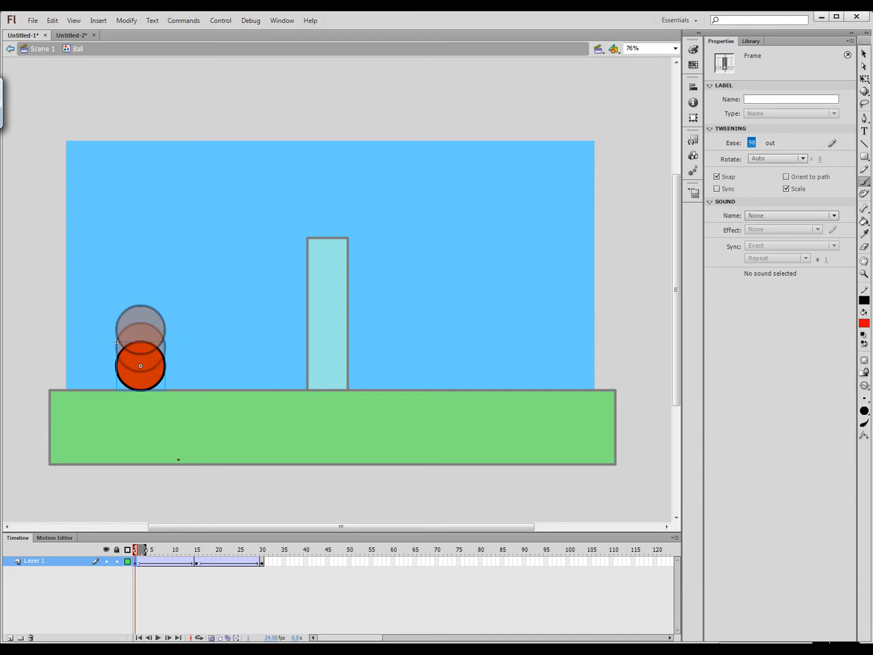
pyautogui.moveTo(139, 554); pyautogui.dragTo(196, 553)
pyautogui.click(196, 562)
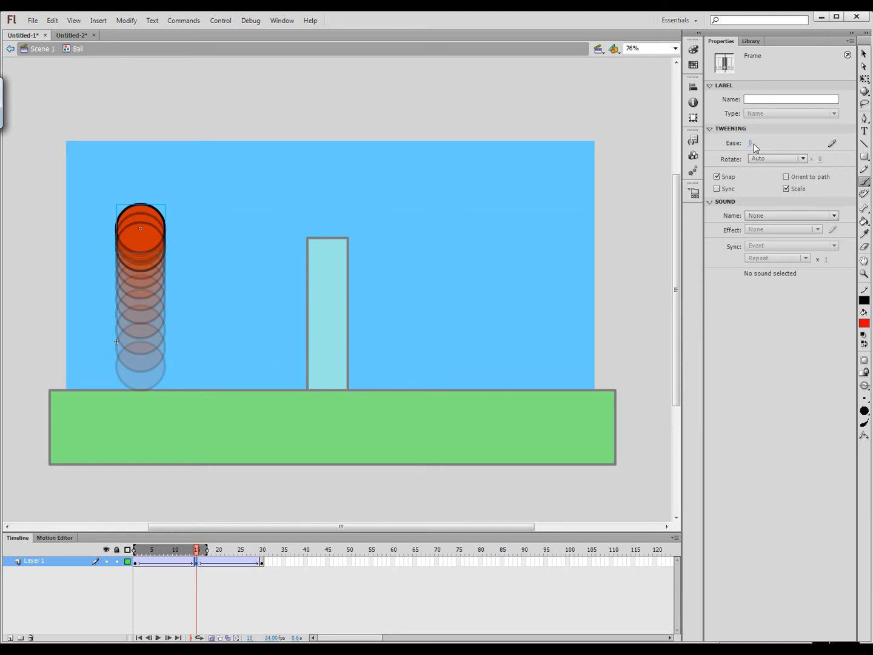
pyautogui.moveTo(751, 146); pyautogui.dragTo(604, 141)
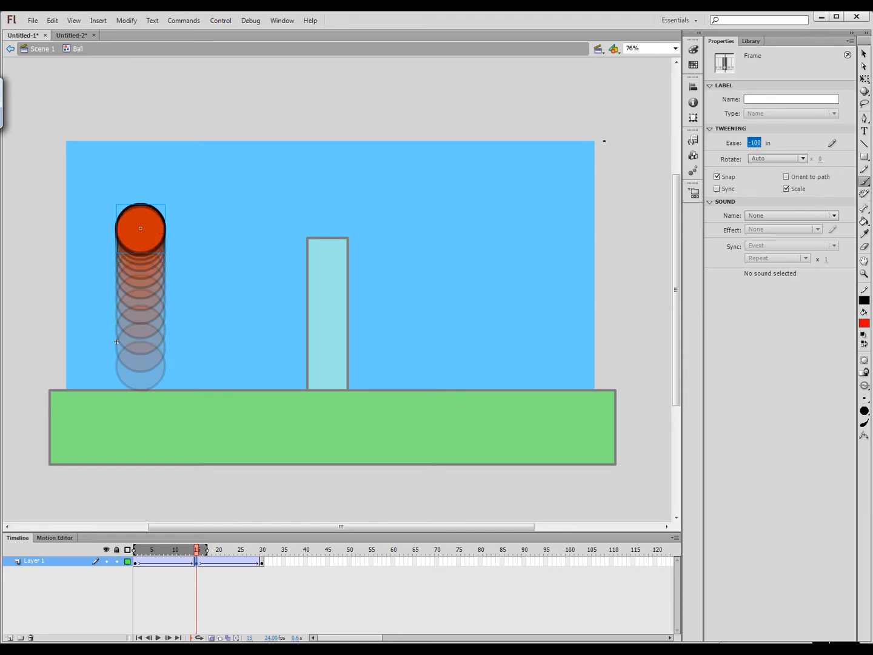
# - Play the eased ball bounce and turn onion skinning off
pyautogui.press('Return')
pyautogui.press('Return')
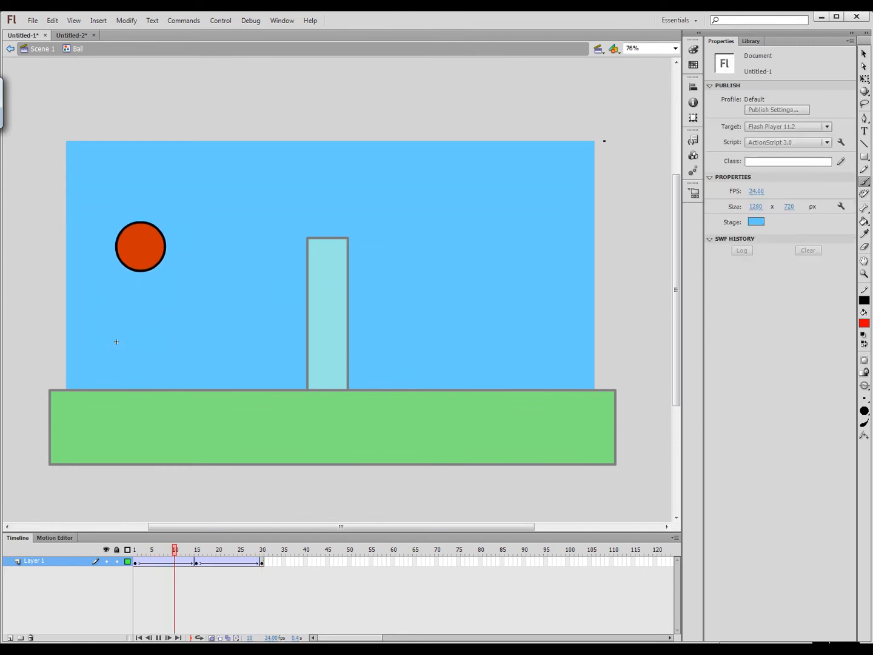
pyautogui.press('Return')
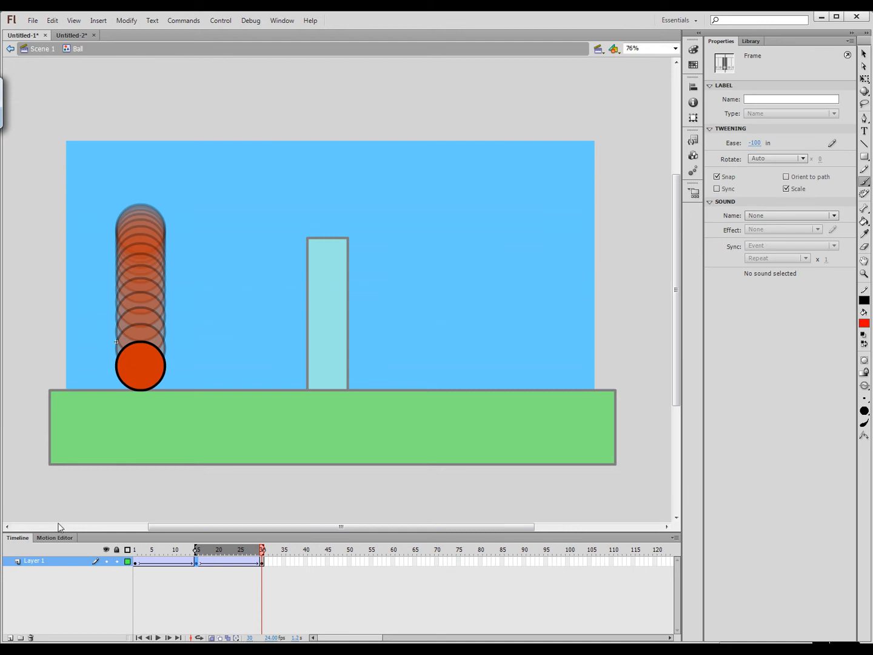
pyautogui.click(211, 638)
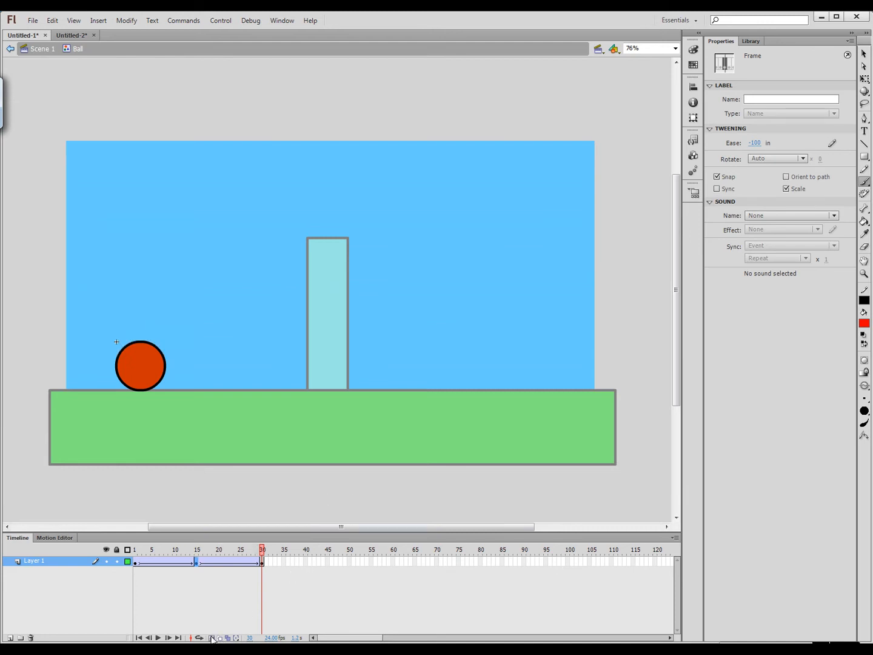
# - Enable loop playback over frames 1 to 30, play the bounce as a cycle and stop it
pyautogui.click(199, 638)
pyautogui.moveTo(230, 548); pyautogui.dragTo(134, 549)
pyautogui.press('Return')
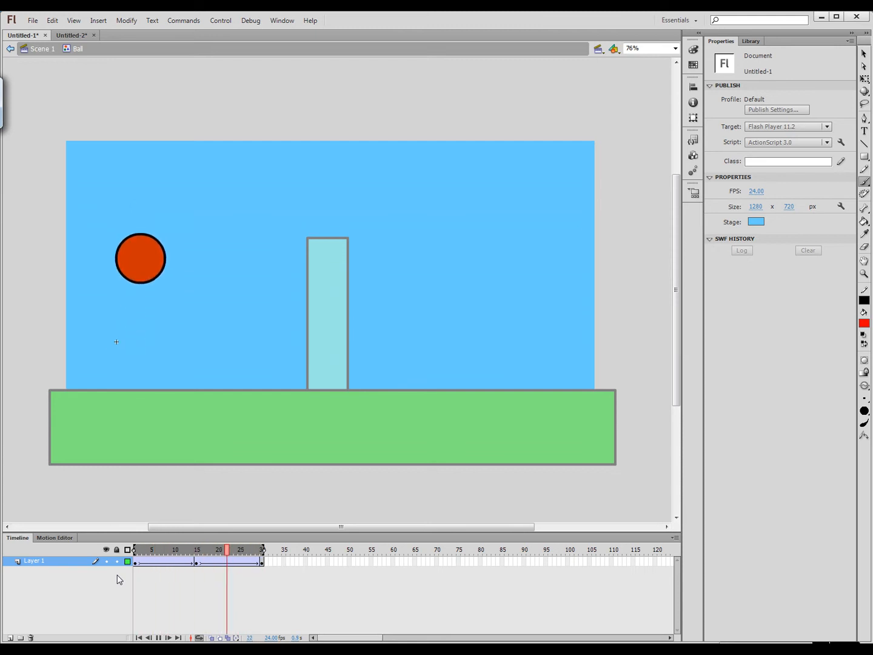
pyautogui.press('Return')
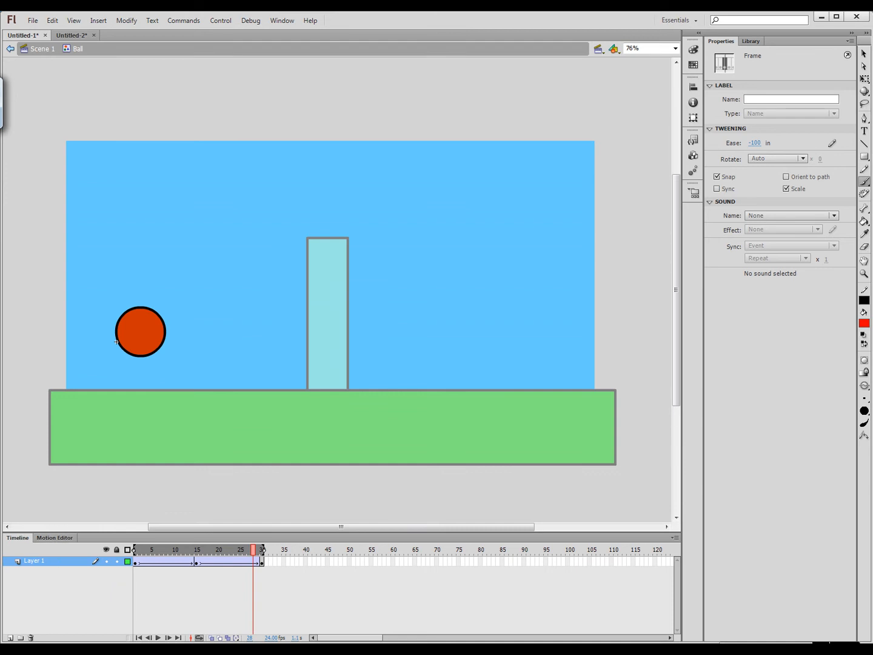
# - Step to frame 30 and scrub back to frame 1 to compare the first and last ball poses
pyautogui.press('.')
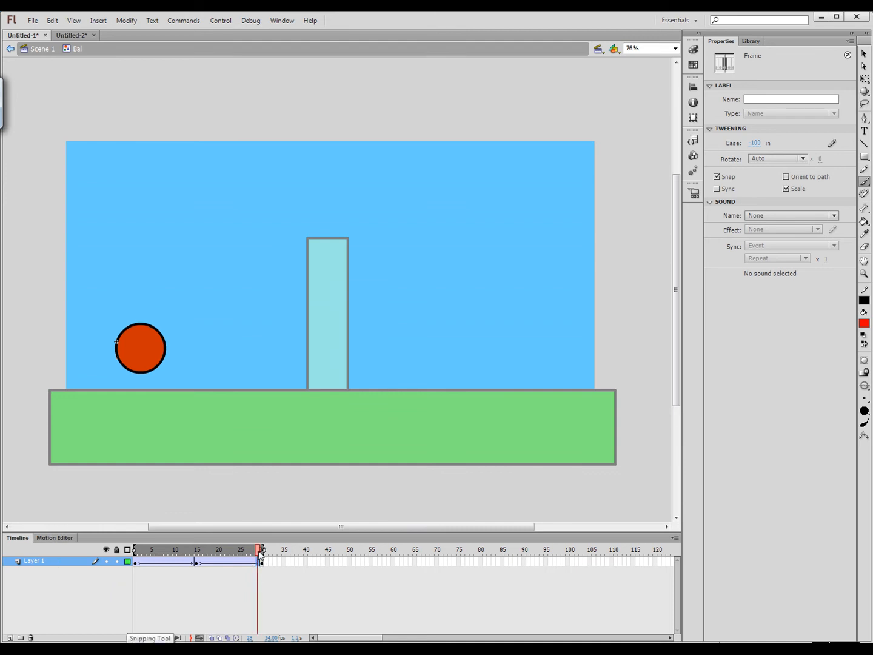
pyautogui.press('.')
pyautogui.click(262, 563)
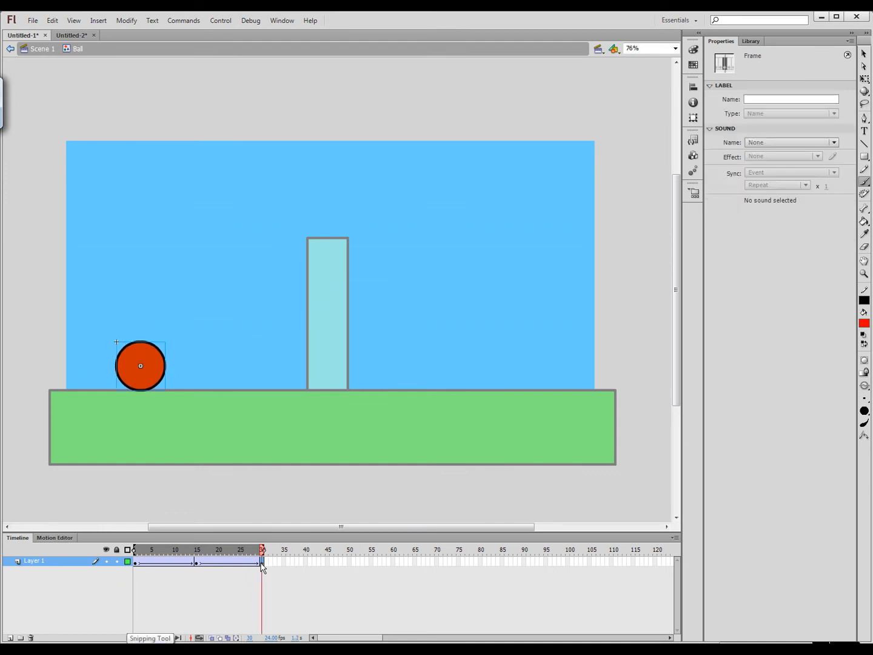
pyautogui.moveTo(258, 549); pyautogui.dragTo(325, 549)
pyautogui.moveTo(253, 552); pyautogui.dragTo(73, 556)
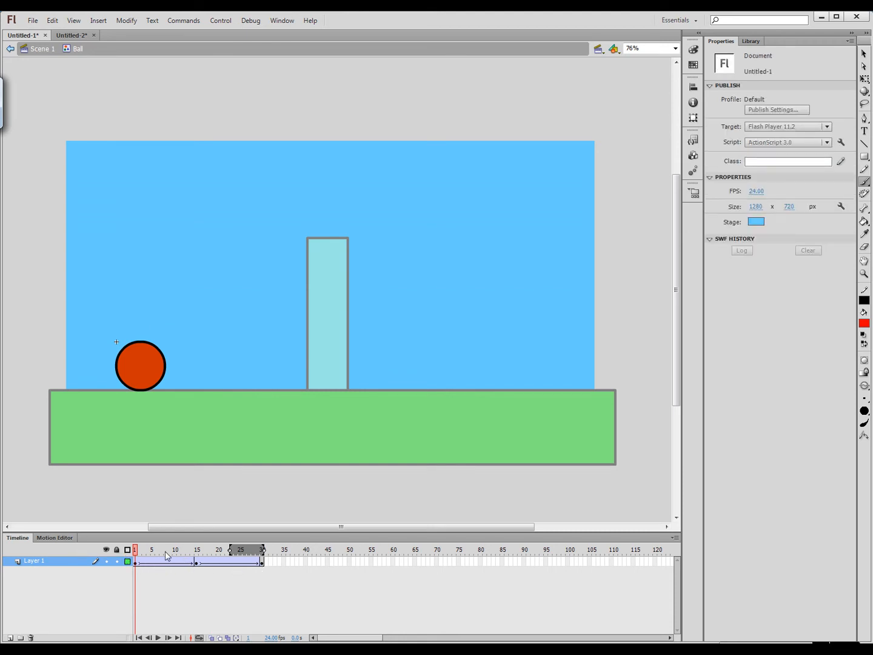
# - Insert a keyframe at frame 29 of the ball animation and remove frame 30
pyautogui.click(262, 563)
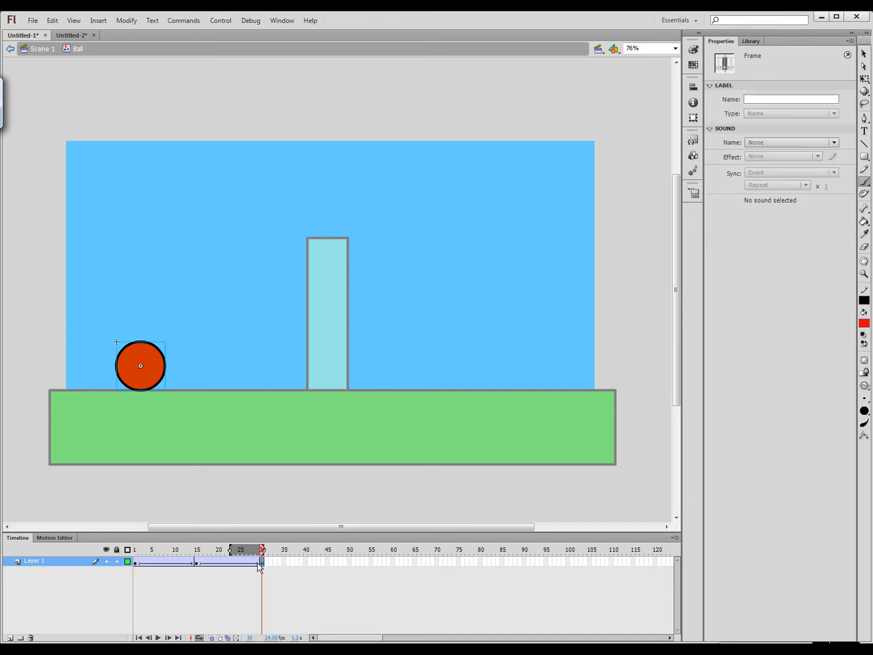
pyautogui.click(258, 562)
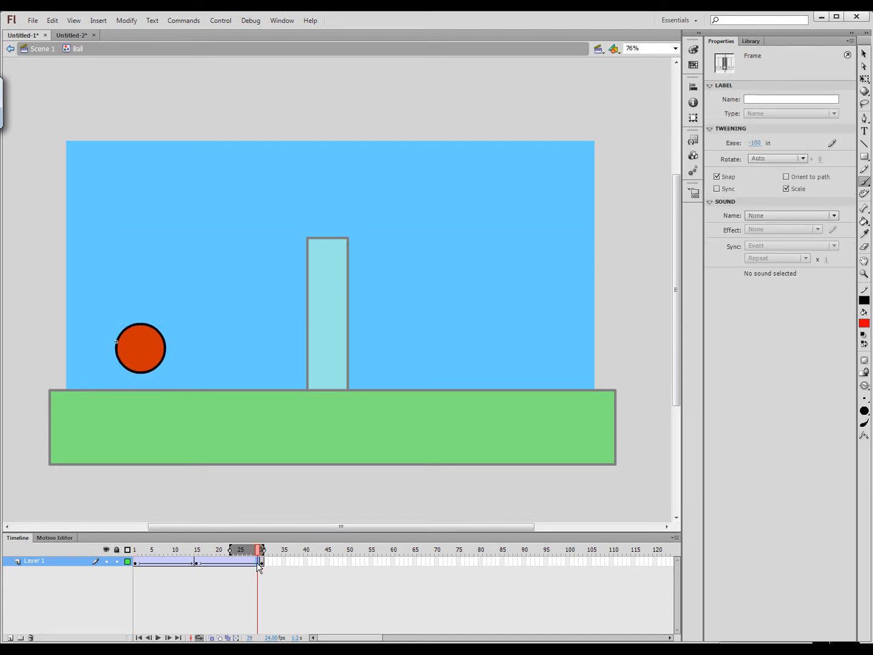
pyautogui.rightClick(258, 566)
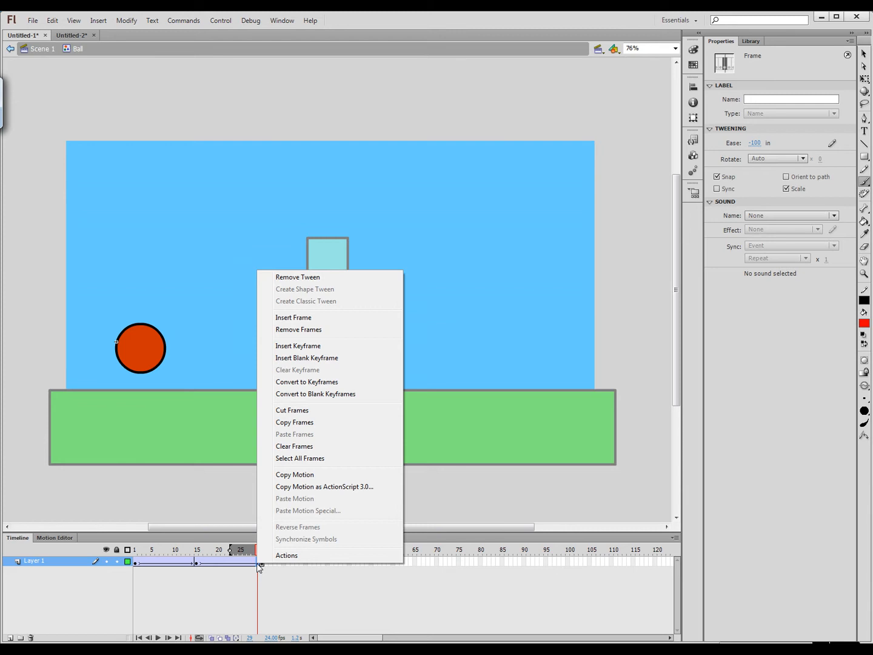
pyautogui.click(304, 346)
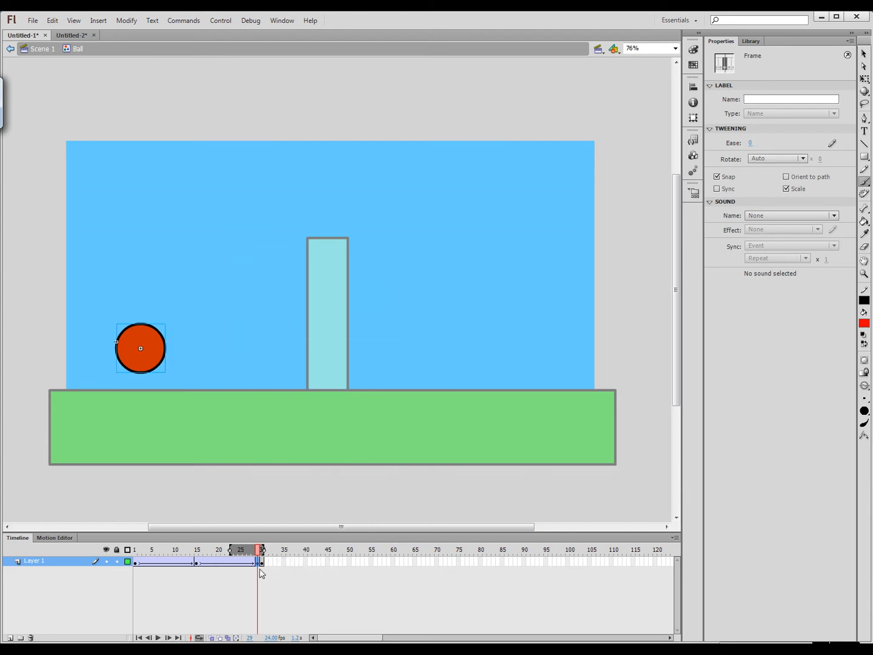
pyautogui.click(261, 564)
pyautogui.rightClick(261, 563)
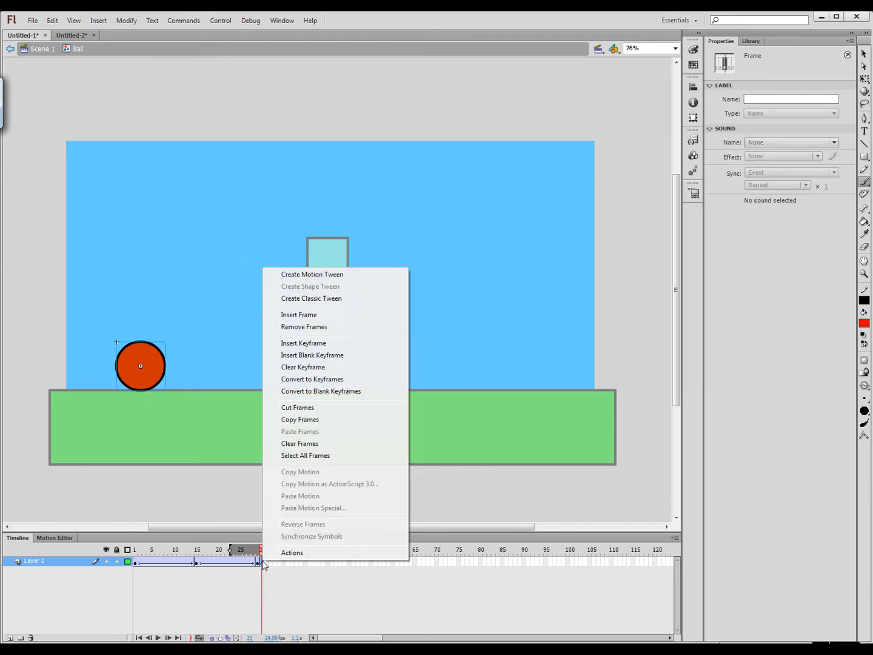
pyautogui.click(299, 327)
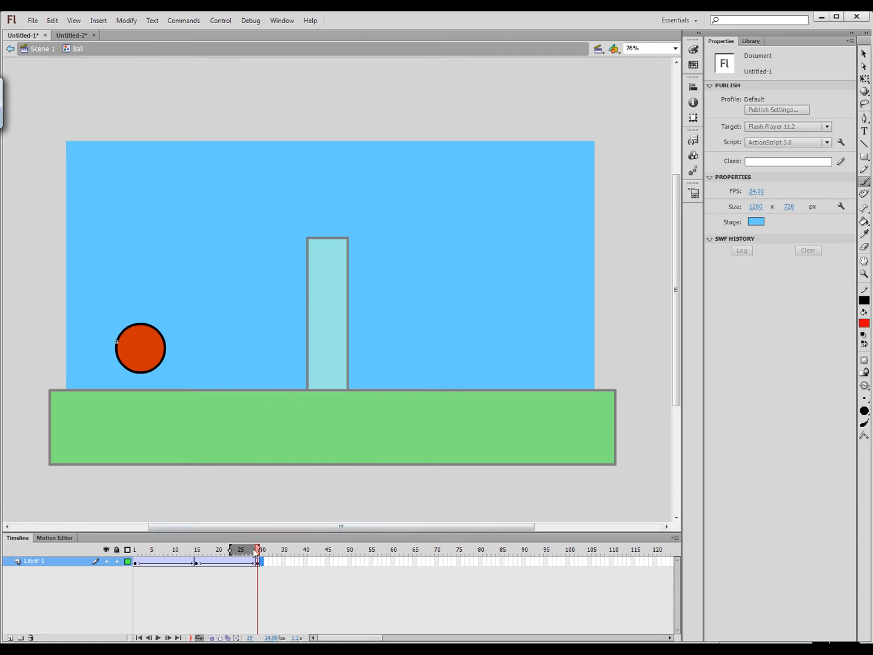
# - Set the loop range to frames 1 to 29 and play the ball cycle
pyautogui.click(198, 638)
pyautogui.click(200, 638)
pyautogui.moveTo(229, 548); pyautogui.dragTo(96, 546)
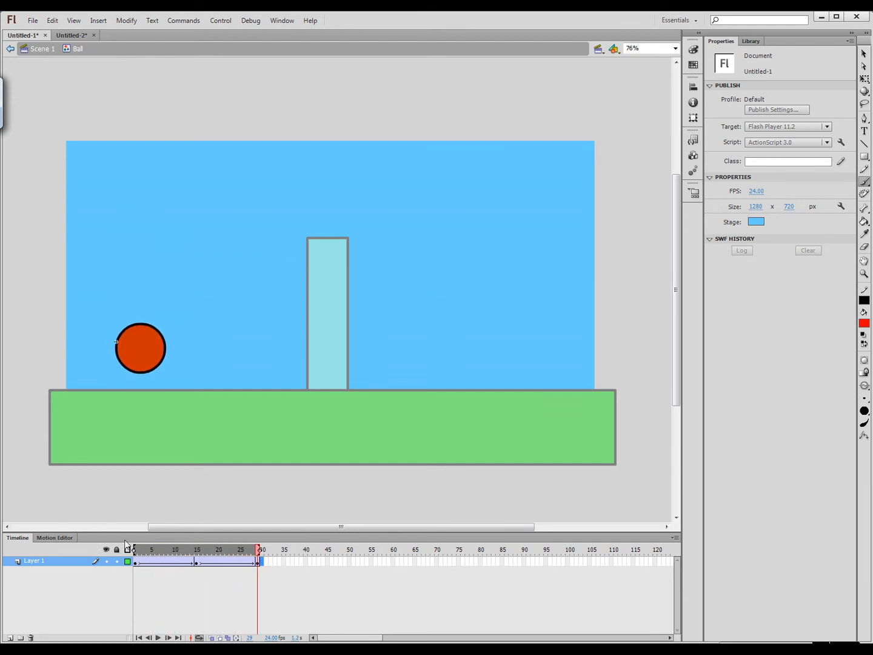
pyautogui.moveTo(262, 553)
pyautogui.mouseDown()
pyautogui.moveTo(238, 552)
pyautogui.moveTo(259, 549)
pyautogui.mouseUp()
pyautogui.press('Return')
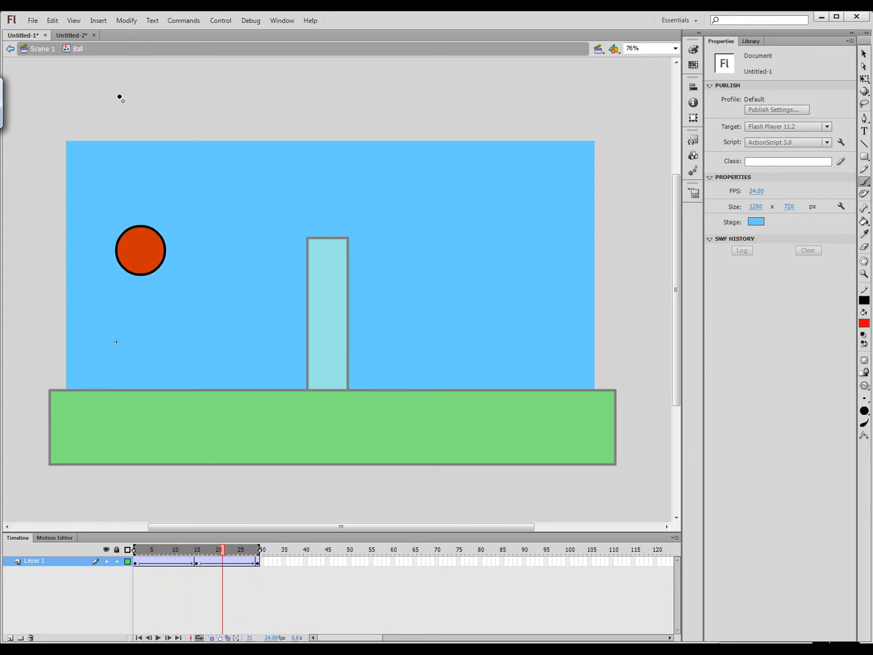
# - Preview the Ball symbol in the library and return to Scene 1
pyautogui.click(751, 41)
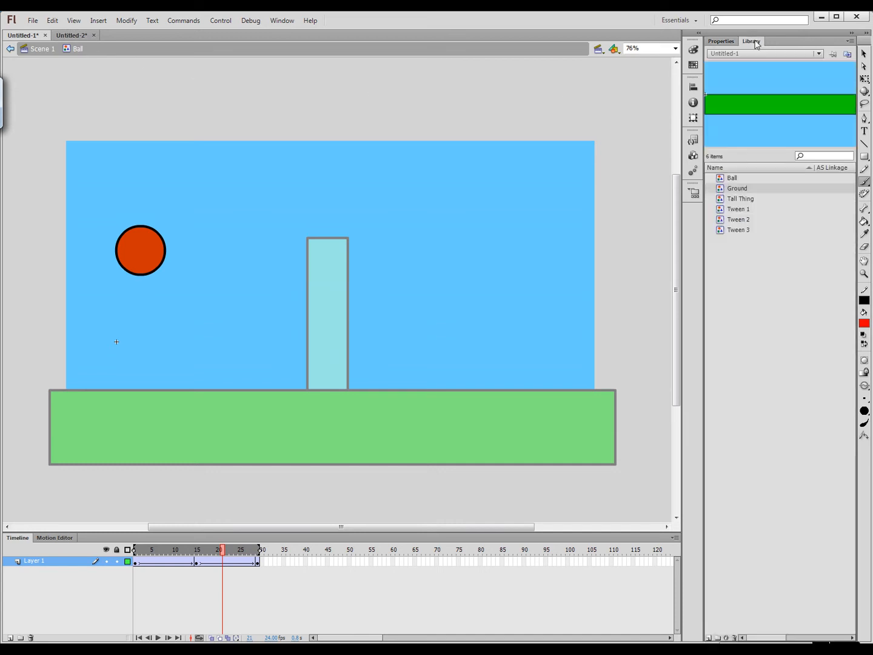
pyautogui.click(732, 179)
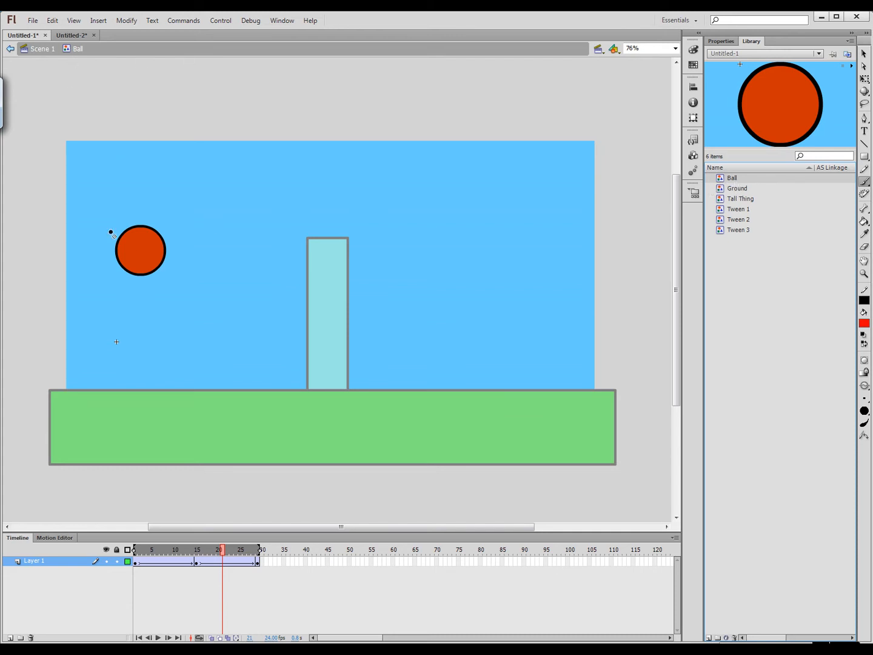
pyautogui.click(40, 48)
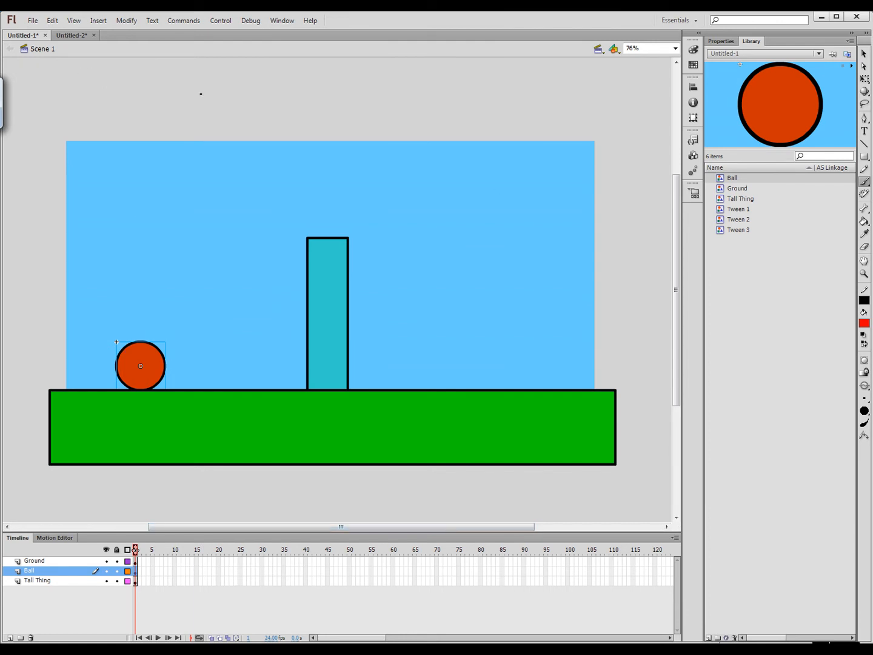
# - With the Selection tool active, insert keyframes at frame 120 on the Ground, Ball and Tall Thing layers
pyautogui.click(864, 53)
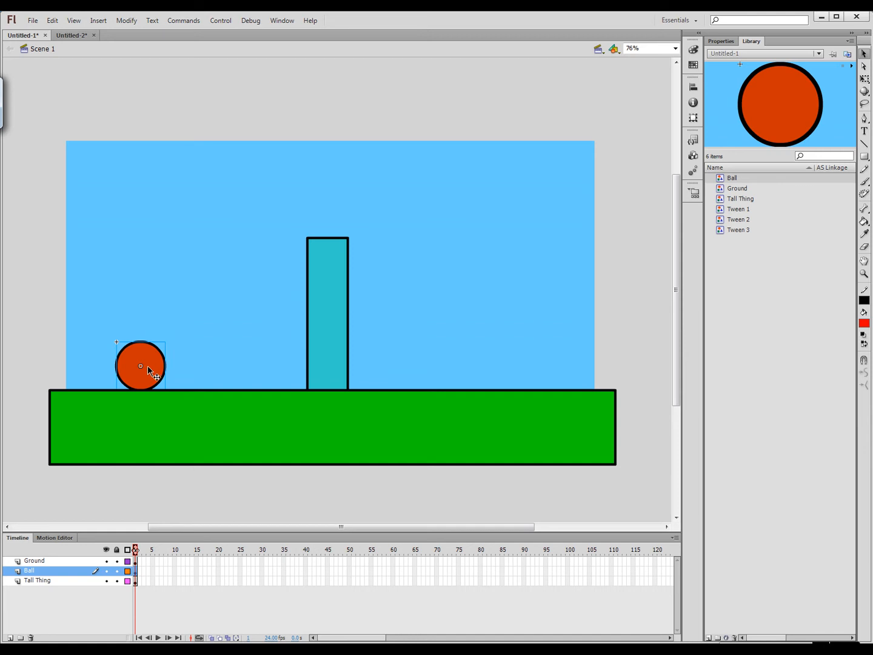
pyautogui.moveTo(658, 559); pyautogui.dragTo(657, 581)
pyautogui.rightClick(656, 581)
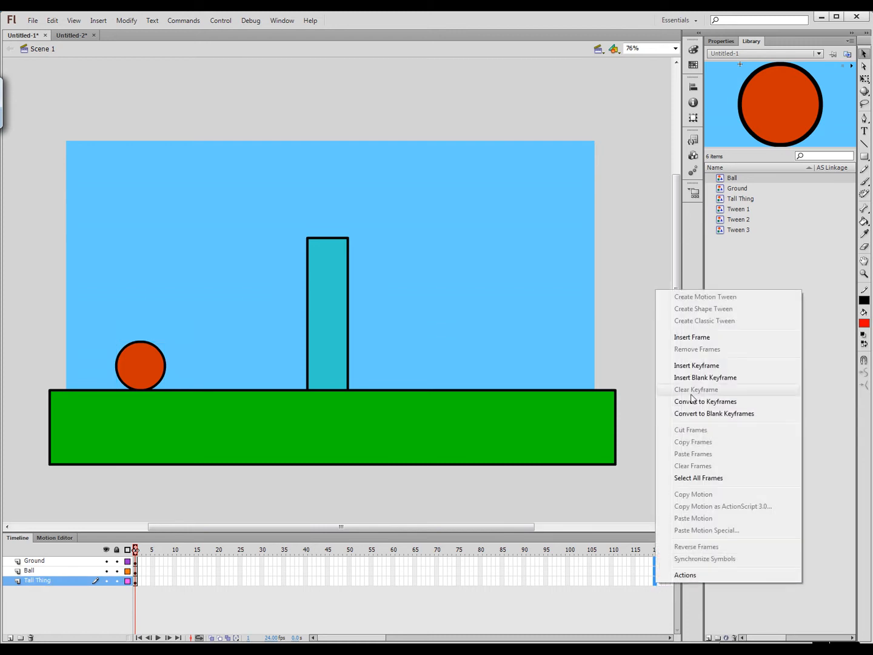
pyautogui.click(700, 366)
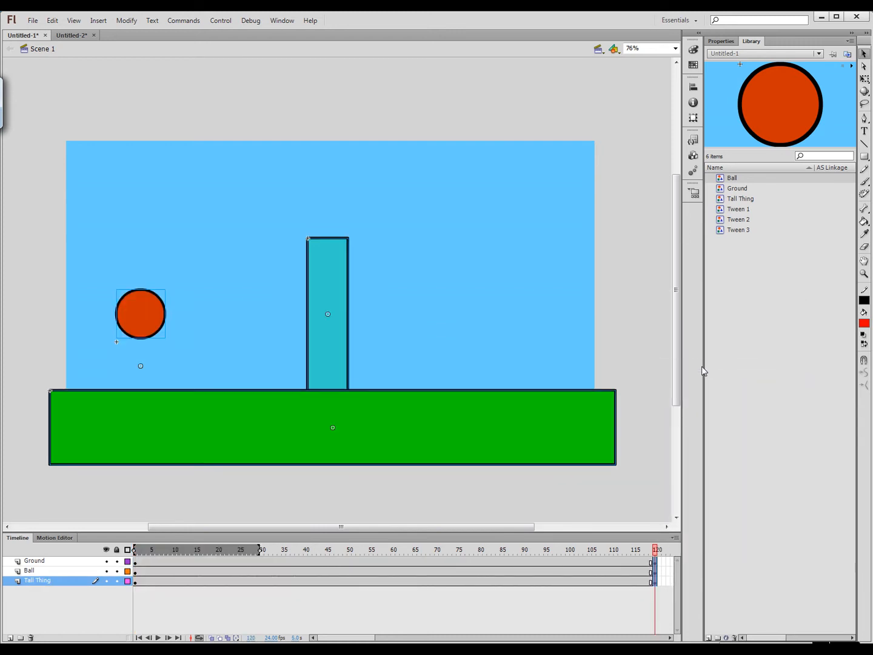
# - Turn off loop playback and play the main timeline to watch the ball bounce in the scene, stopping at frame 40
pyautogui.click(210, 638)
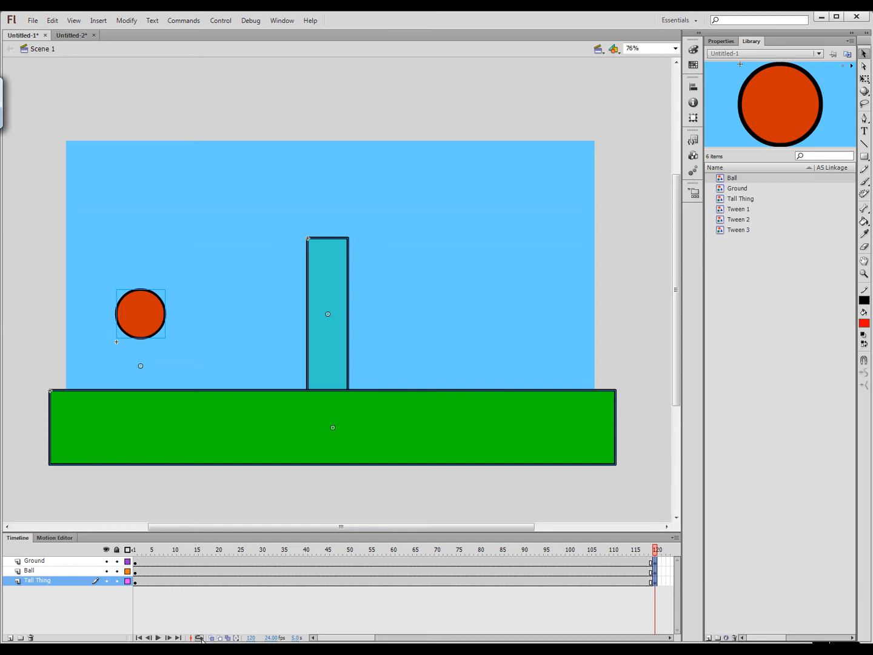
pyautogui.press('Return')
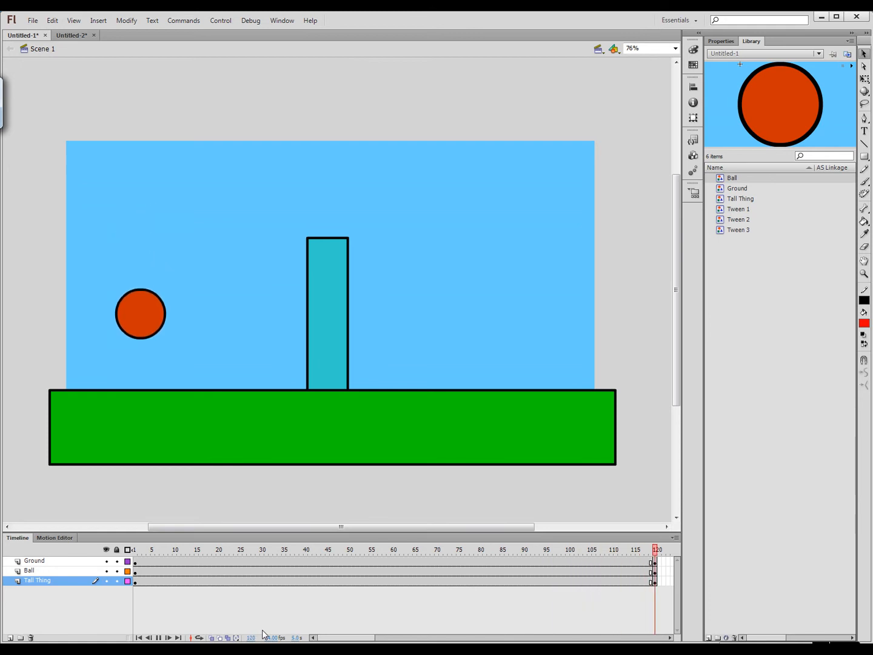
pyautogui.press('Return')
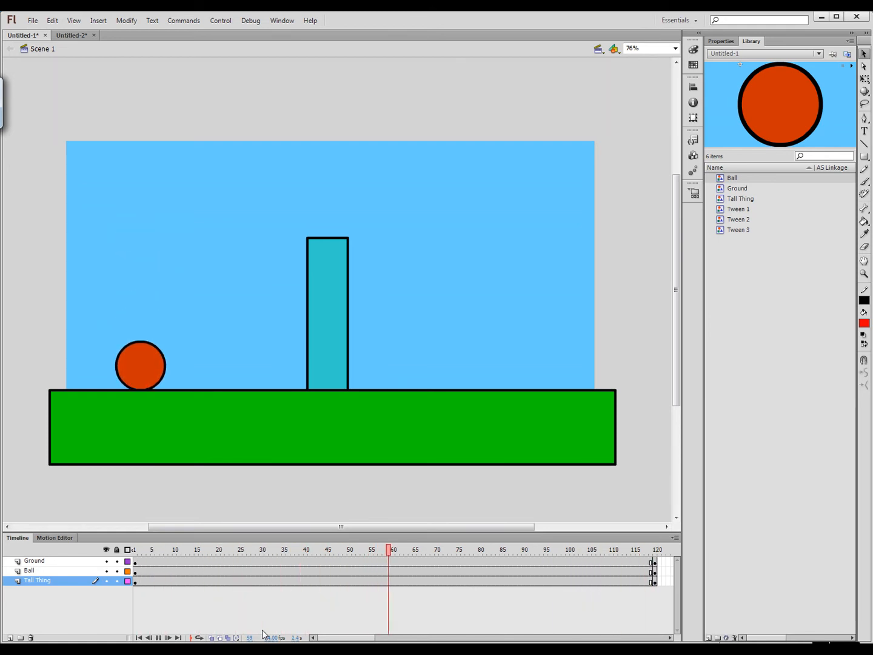
pyautogui.click(159, 637)
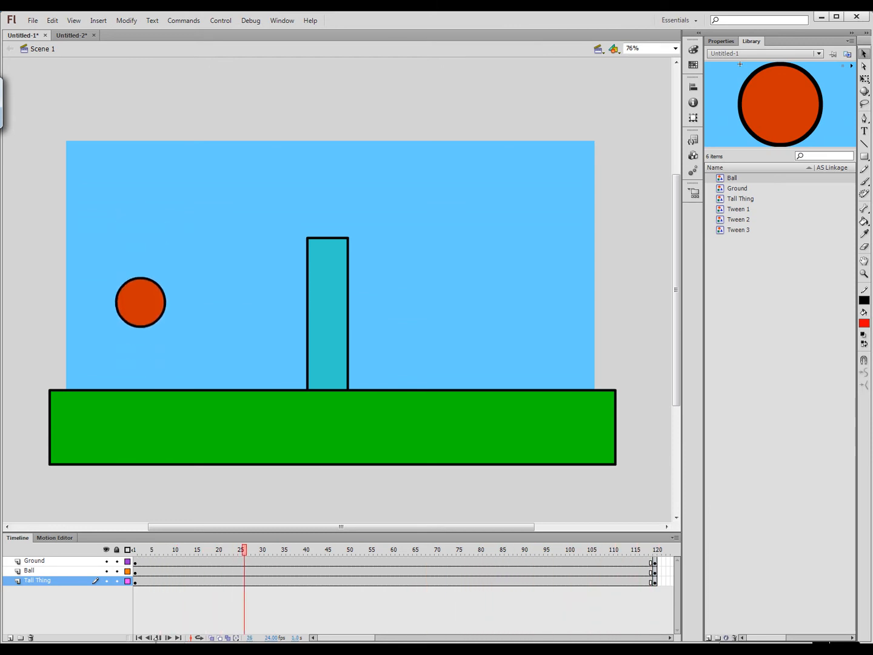
pyautogui.click(158, 638)
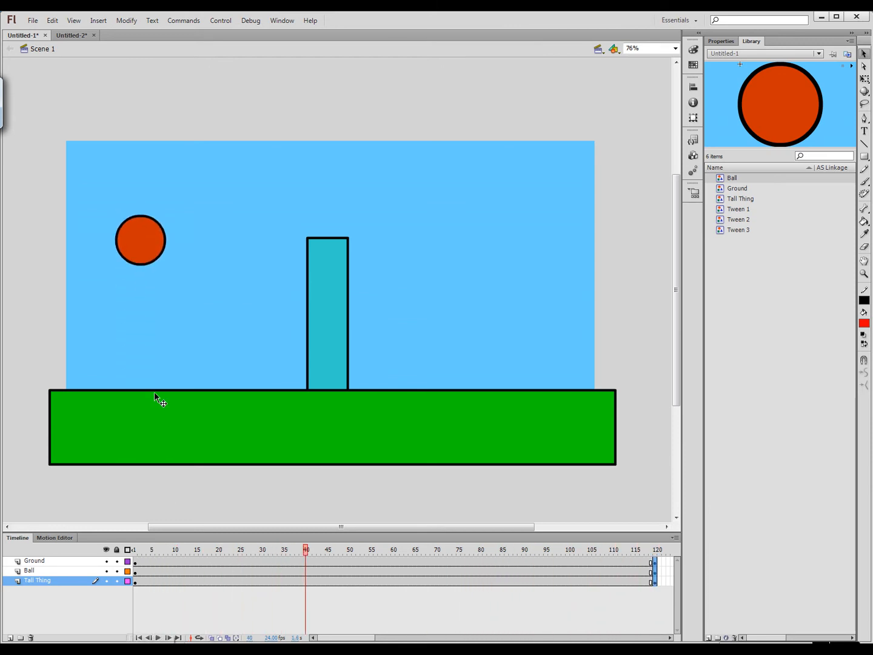
# - Move the playhead back to frame 1 and check the ball's starting position on the stage
pyautogui.click(149, 262)
pyautogui.moveTo(180, 550); pyautogui.dragTo(132, 564)
pyautogui.click(162, 362)
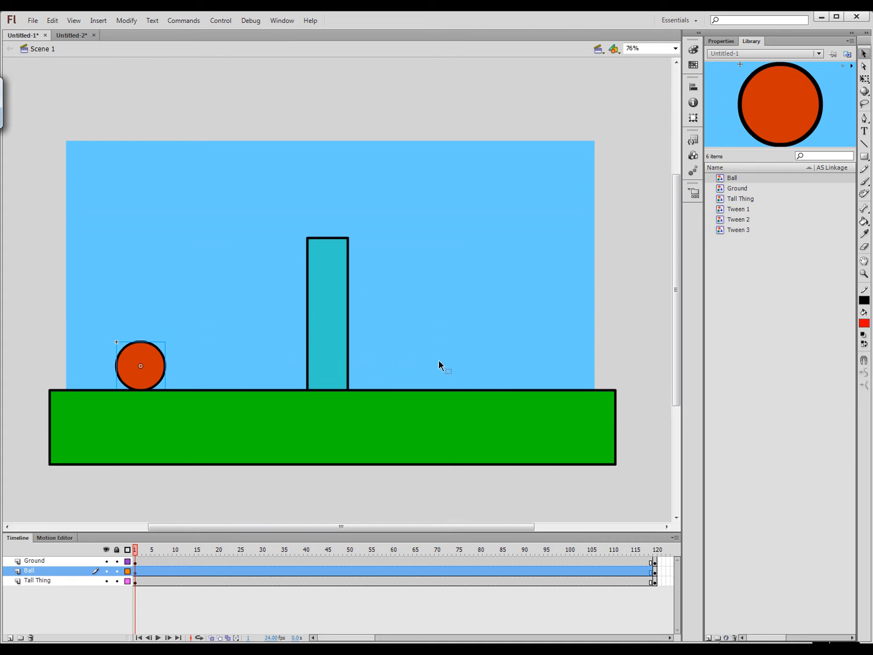
pyautogui.click(133, 549)
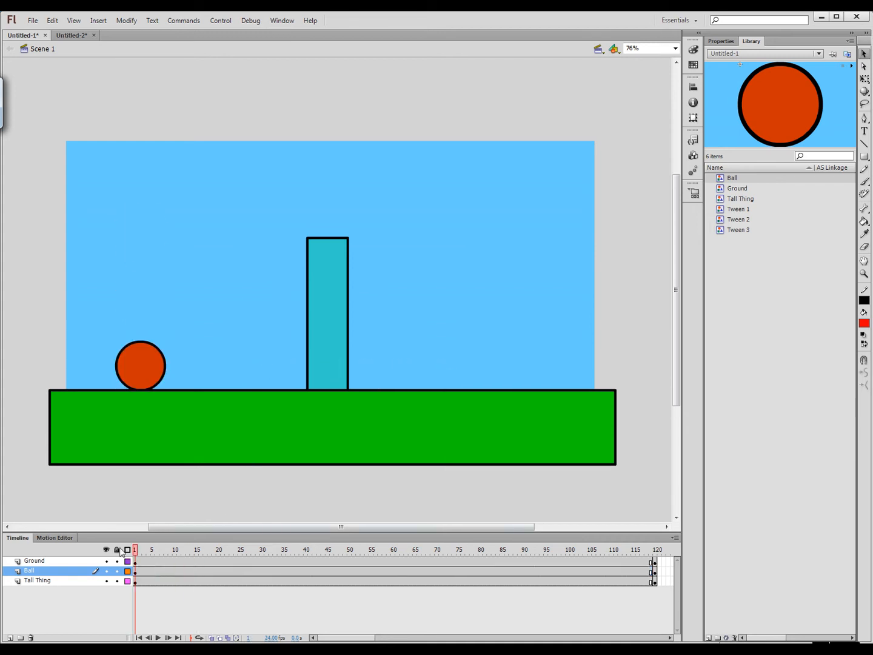
# - At frame 1 of the Ball layer, move the ball horizontally off the stage, just past its left edge
pyautogui.click(133, 368)
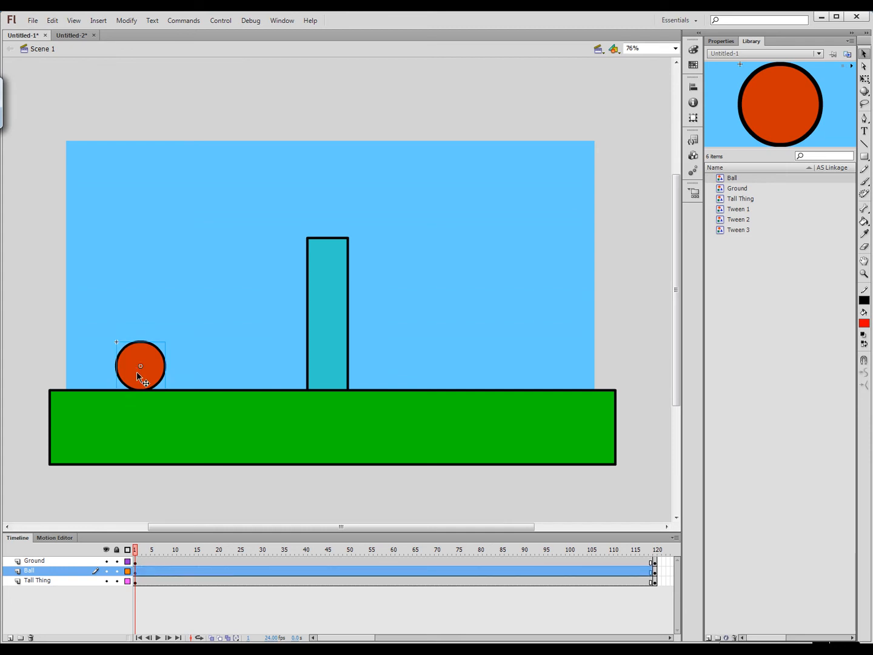
pyautogui.click(136, 571)
pyautogui.moveTo(135, 383); pyautogui.dragTo(52, 386)
pyautogui.moveTo(35, 384); pyautogui.dragTo(32, 381)
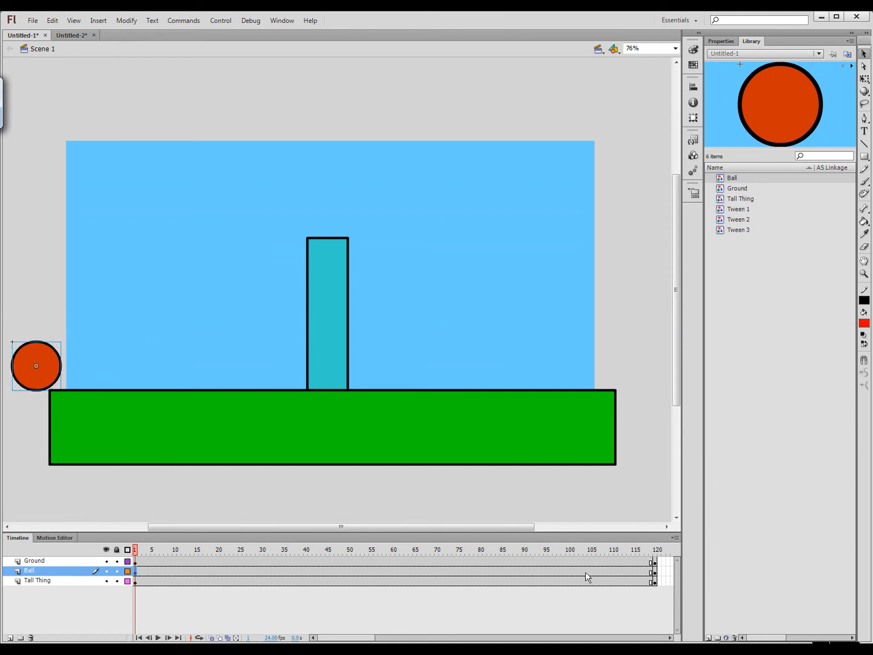
# - At frame 120 of the Ball layer, move the ball horizontally off the stage, just past its right edge
pyautogui.click(654, 572)
pyautogui.moveTo(146, 310); pyautogui.dragTo(641, 327)
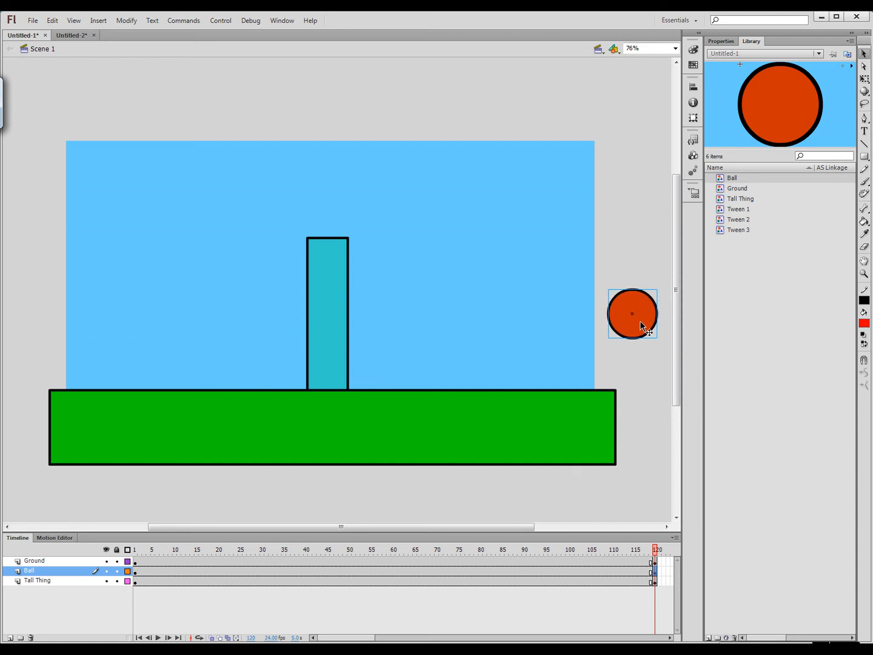
pyautogui.moveTo(657, 549)
pyautogui.mouseDown()
pyautogui.moveTo(165, 549)
pyautogui.moveTo(656, 551)
pyautogui.mouseUp()
# - Create a classic tween on the Ball layer from frame 1 to frame 120 and play the scene
pyautogui.click(134, 573)
pyautogui.rightClick(136, 574)
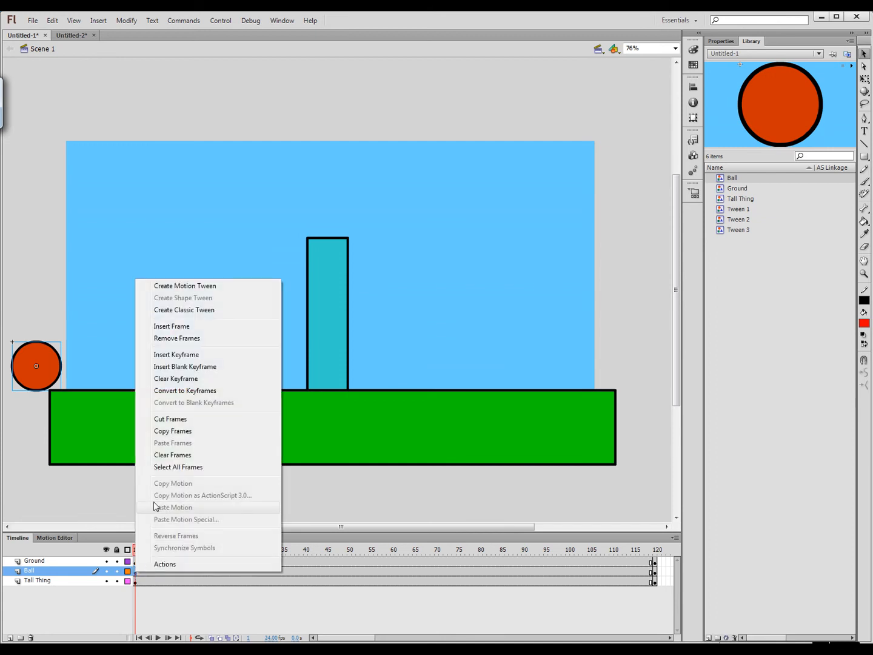
pyautogui.click(177, 310)
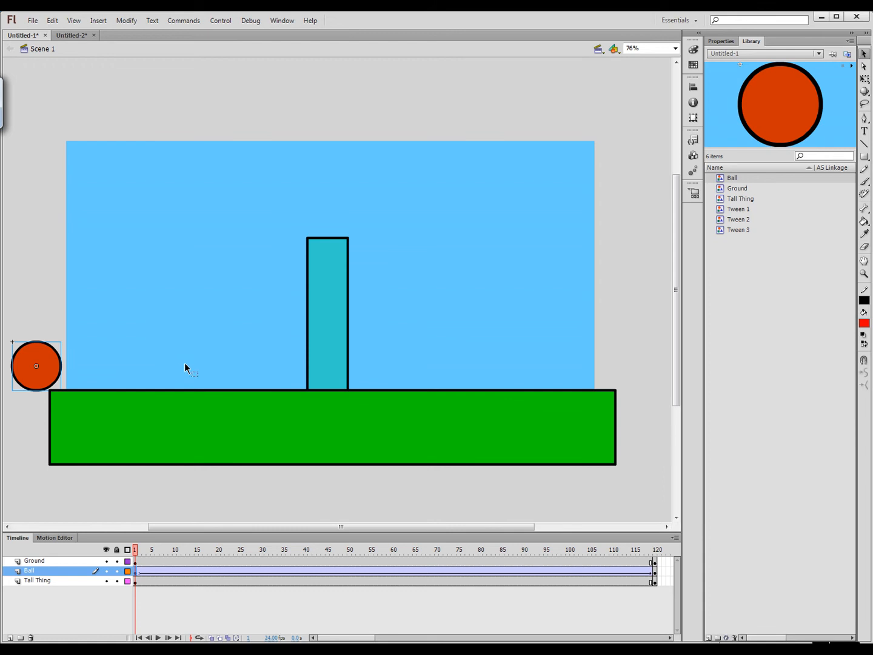
pyautogui.press('Return')
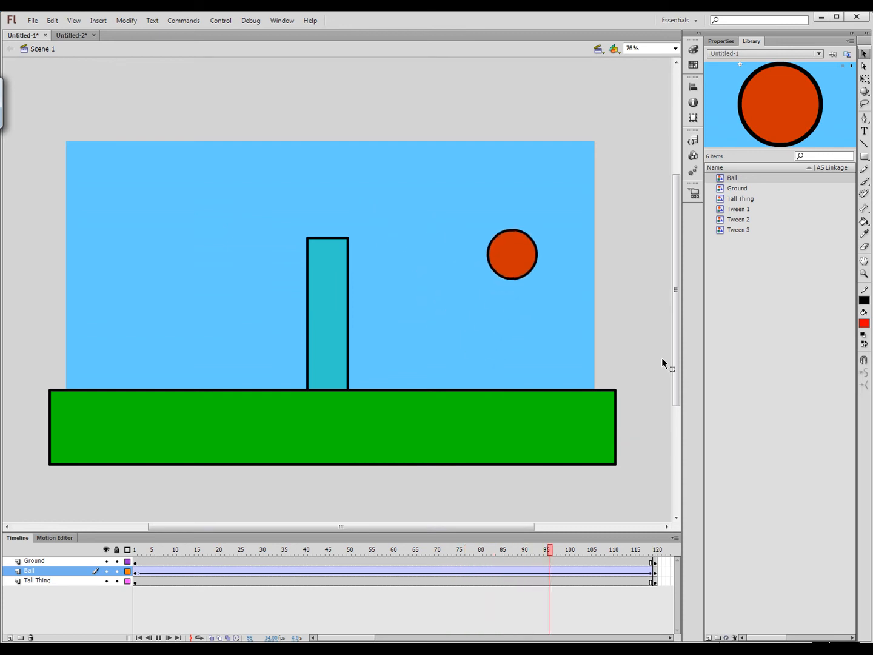
pyautogui.press('Return')
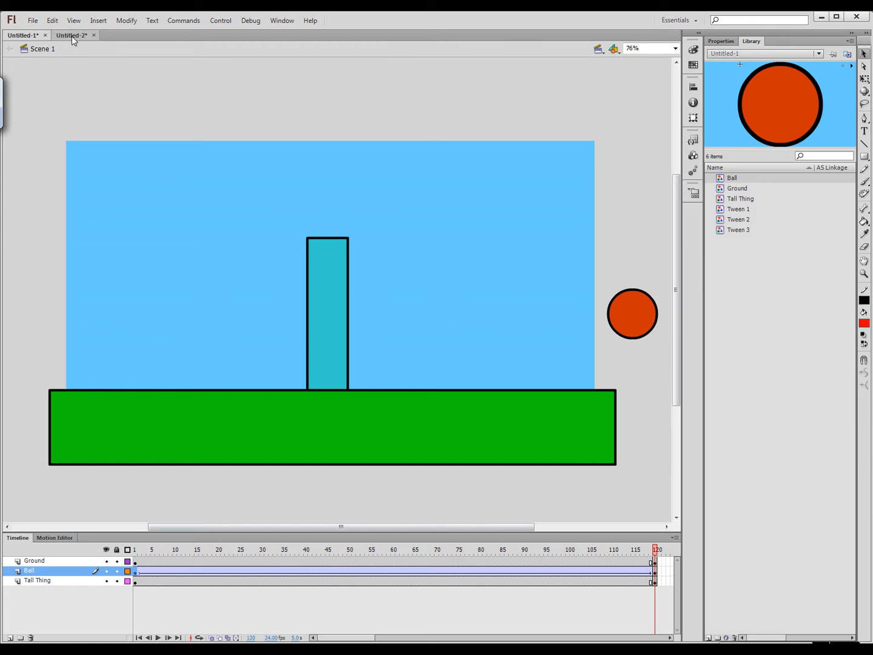
# - Return to frame 1, open the ball's symbol for editing in place and play its bounce
pyautogui.click(620, 326)
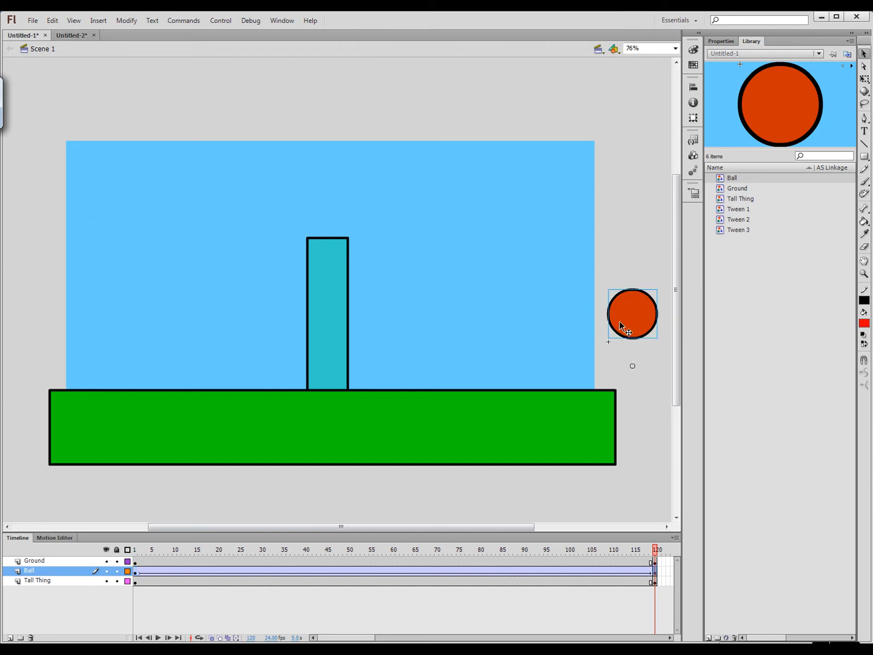
pyautogui.moveTo(158, 553); pyautogui.dragTo(135, 553)
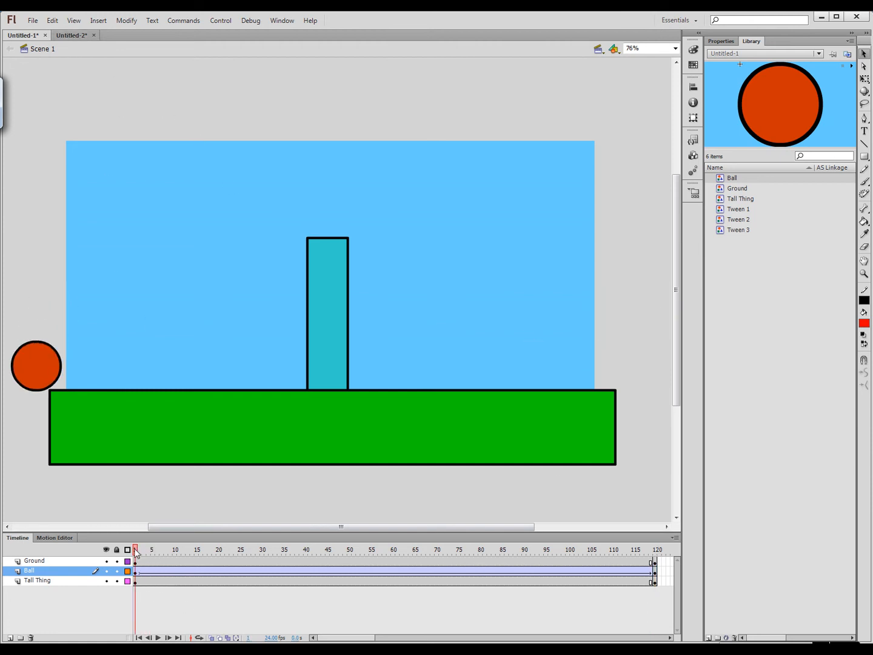
pyautogui.doubleClick(50, 368)
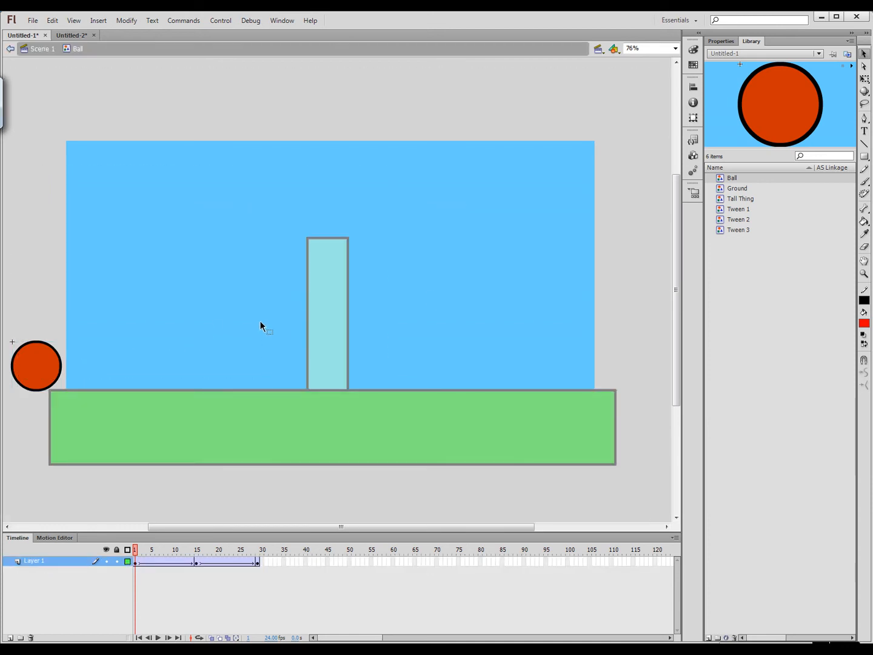
pyautogui.press('Return')
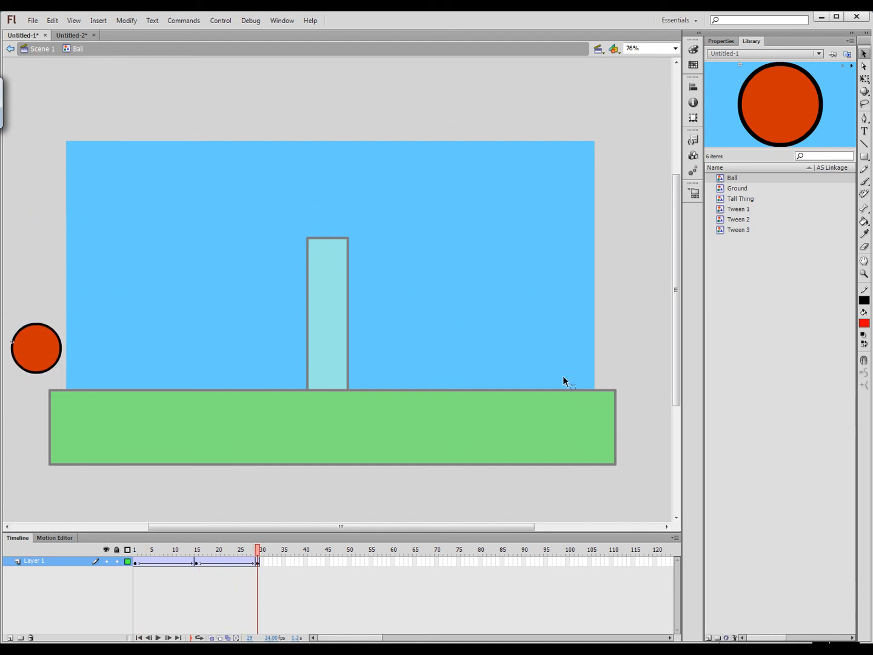
# - At frame 1 of the Ball symbol, squash the ball into a wide, flat ellipse with Free Transform and nudge it down to the ground
pyautogui.moveTo(94, 412); pyautogui.dragTo(264, 403)
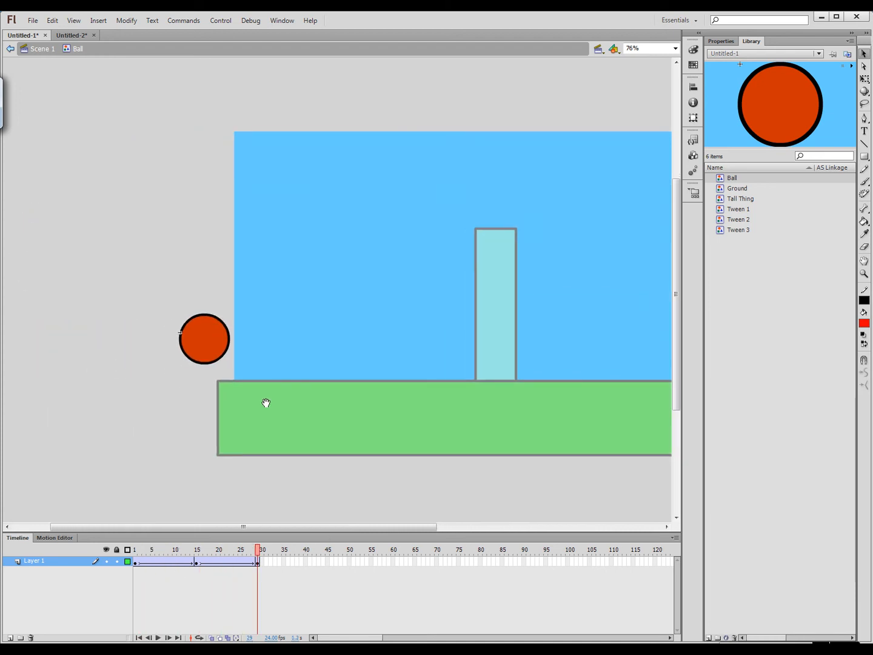
pyautogui.click(140, 551)
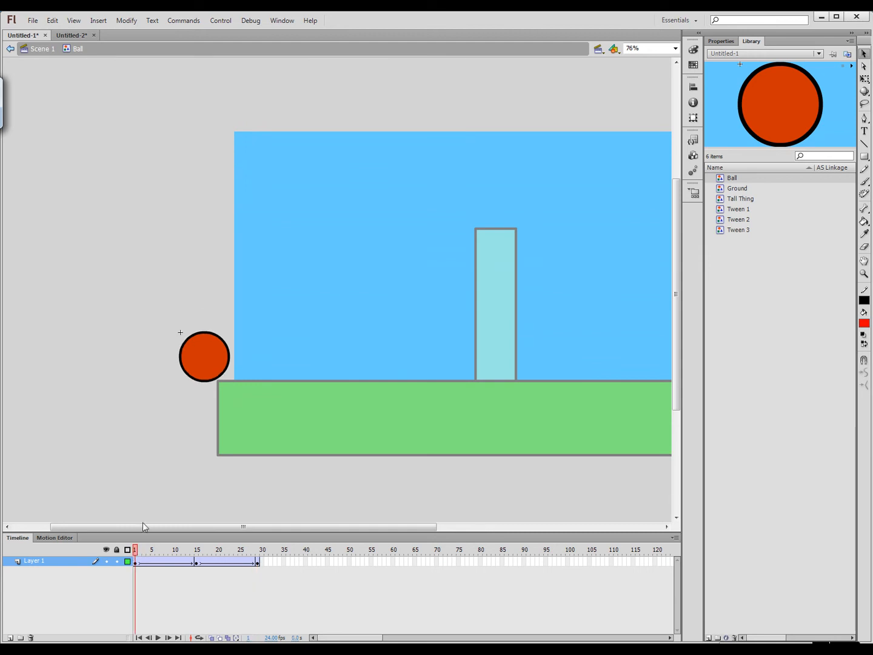
pyautogui.click(203, 337)
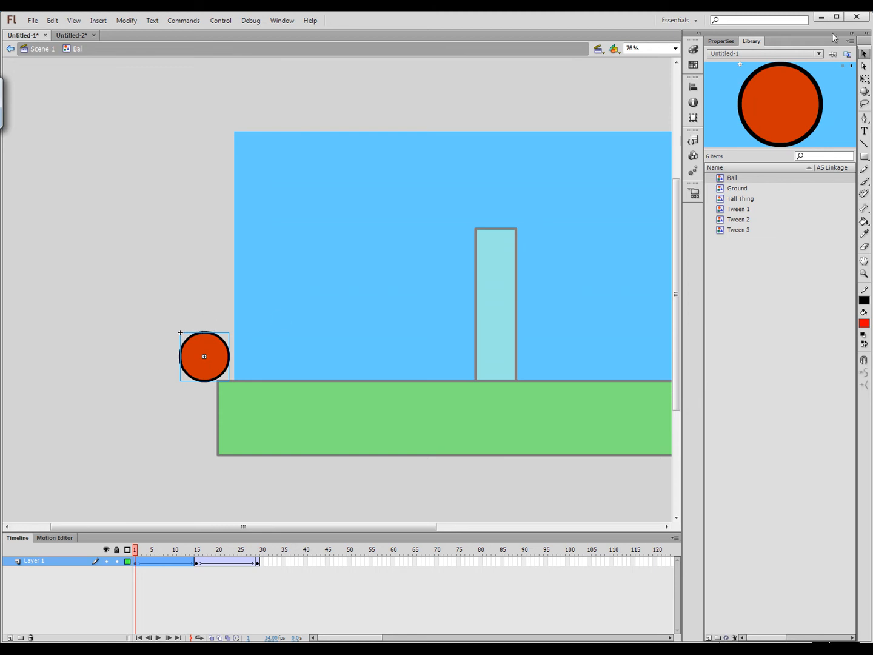
pyautogui.click(864, 80)
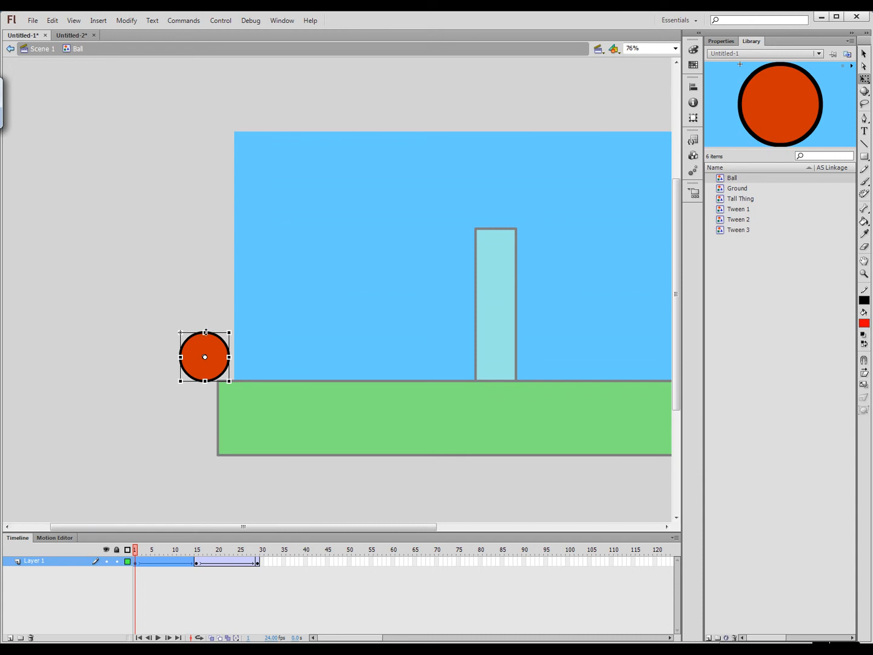
pyautogui.moveTo(205, 332); pyautogui.dragTo(237, 358)
pyautogui.press('Down')
pyautogui.press('Down')
pyautogui.press('Down')
pyautogui.press('Down')
pyautogui.press('Down')
pyautogui.press('Down')
pyautogui.press('Down')
pyautogui.press('Down')
pyautogui.press('Down')
pyautogui.press('Down')
pyautogui.press('Down')
pyautogui.press('Down')
pyautogui.press('Down')
pyautogui.press('Down')
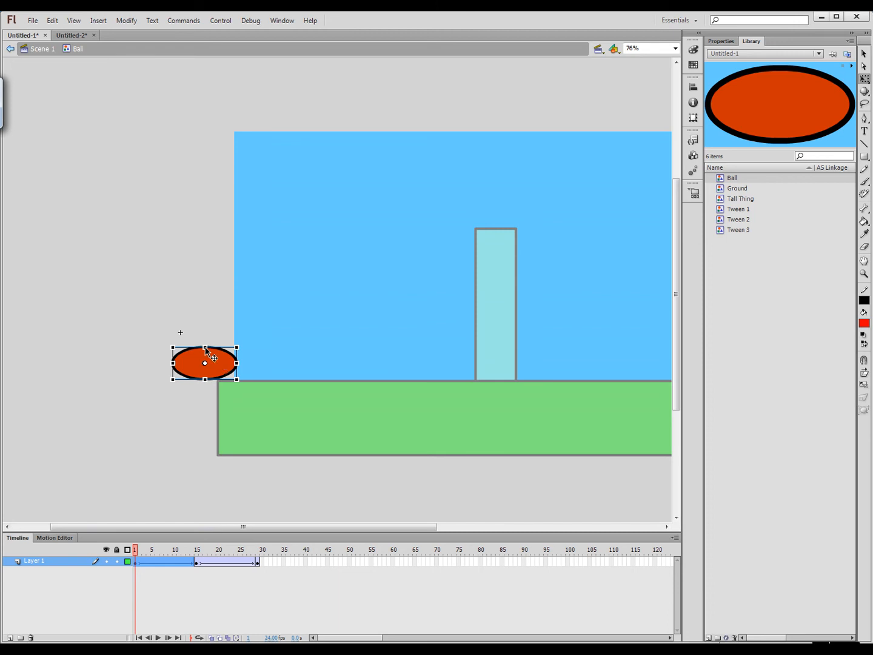
# - Insert a keyframe at frame 2 of the Ball symbol, stretch the ball there into a tall, narrow ellipse and play the bounce
pyautogui.moveTo(137, 553)
pyautogui.mouseDown()
pyautogui.moveTo(172, 554)
pyautogui.moveTo(112, 553)
pyautogui.moveTo(204, 557)
pyautogui.moveTo(139, 556)
pyautogui.moveTo(177, 557)
pyautogui.moveTo(134, 561)
pyautogui.moveTo(138, 569)
pyautogui.mouseUp()
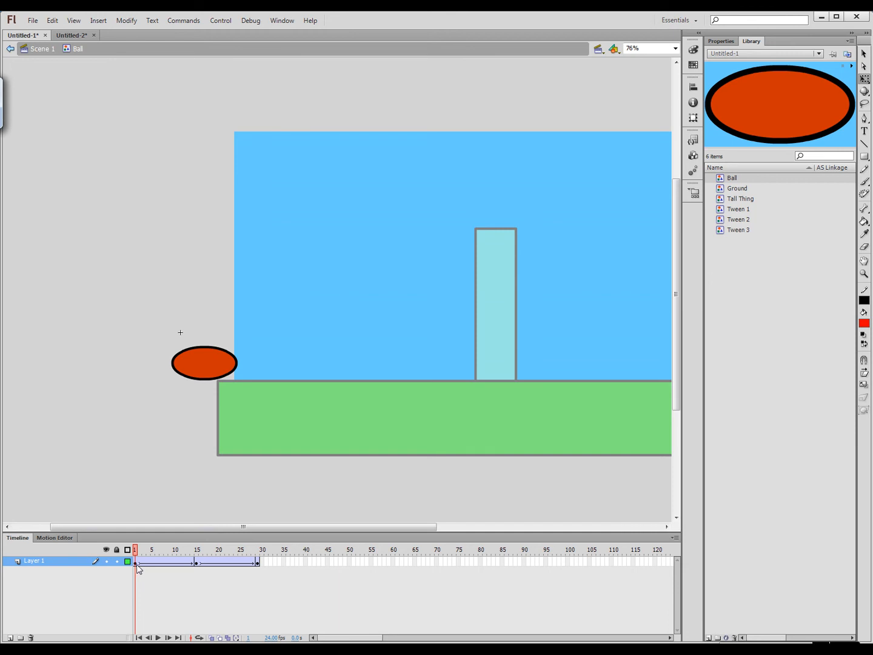
pyautogui.click(140, 563)
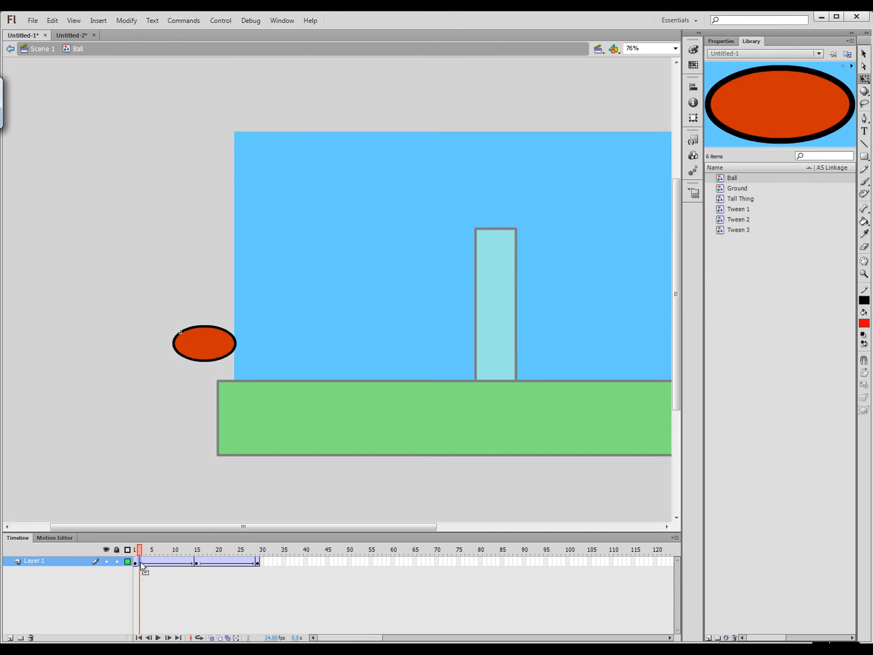
pyautogui.rightClick(143, 565)
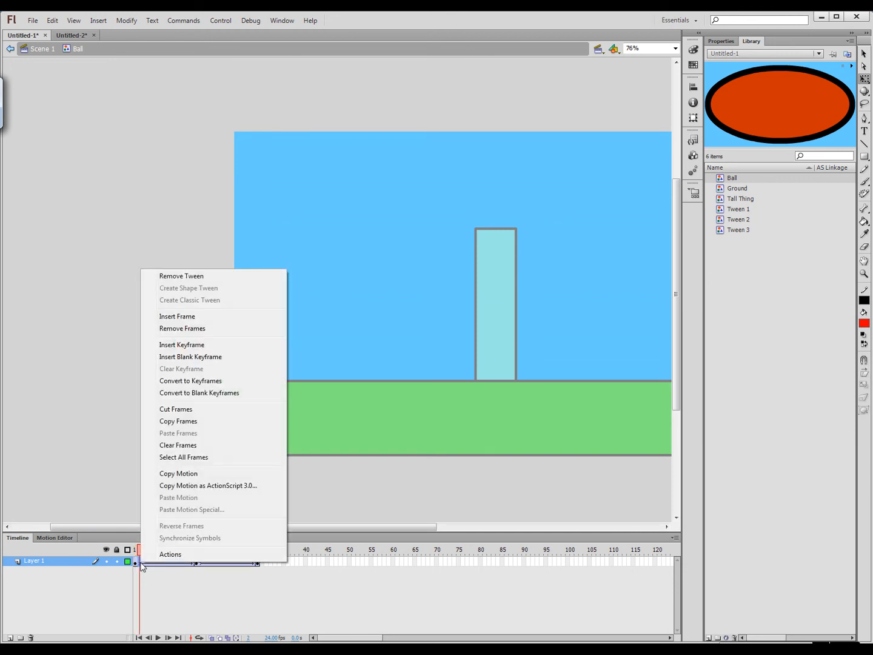
pyautogui.click(180, 344)
pyautogui.moveTo(237, 343); pyautogui.dragTo(204, 316)
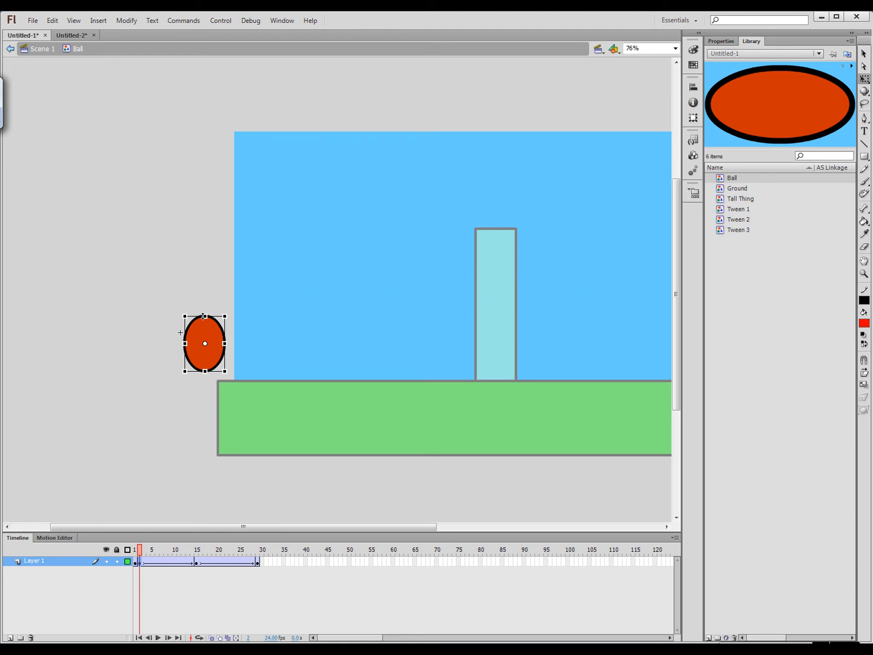
pyautogui.click(133, 550)
pyautogui.press('Return')
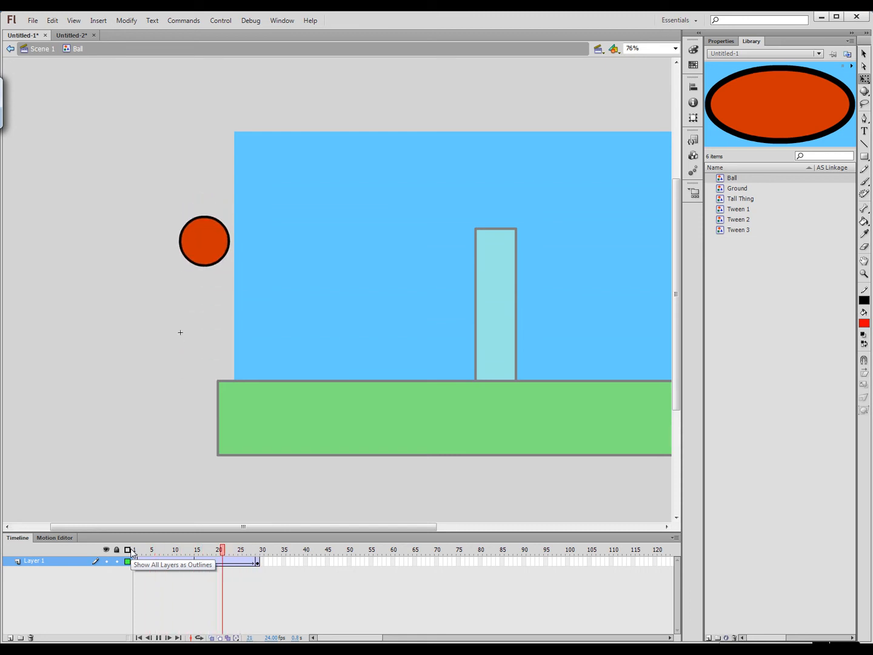
# - Compare the ball at frames 2 and 29, then stretch it at frame 29 into a tall, narrow ellipse and replay
pyautogui.click(259, 562)
pyautogui.click(139, 563)
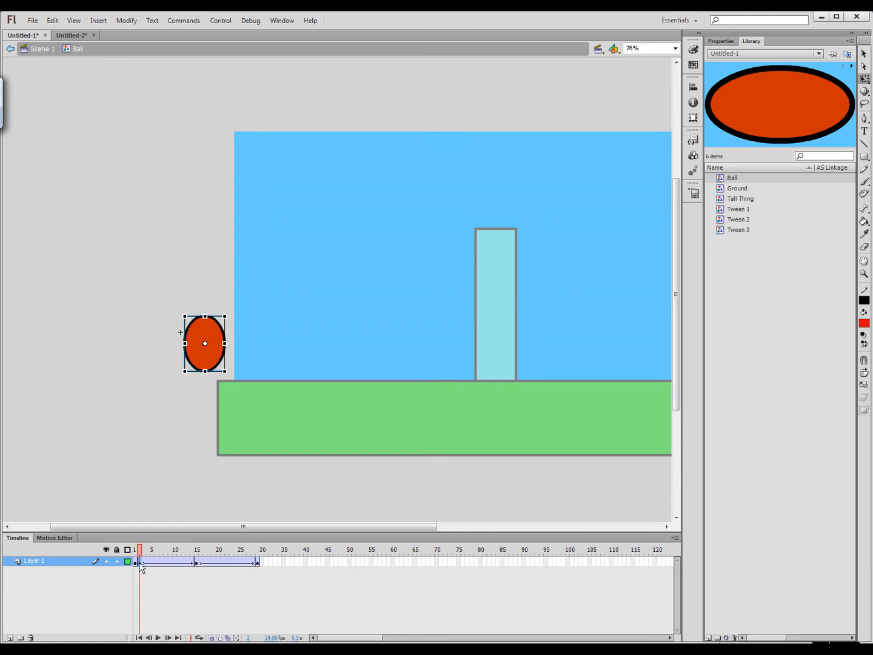
pyautogui.click(259, 563)
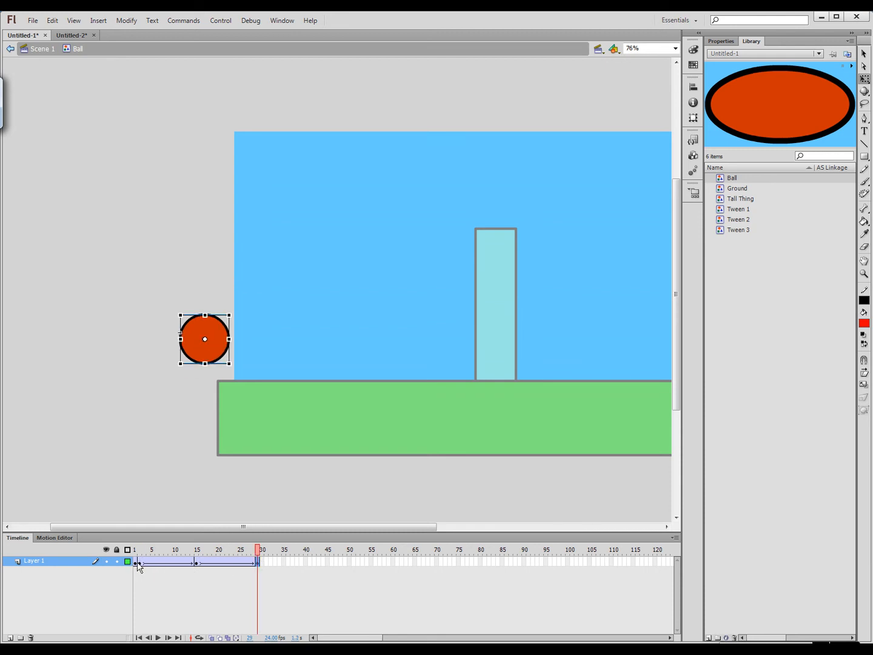
pyautogui.click(140, 563)
pyautogui.click(258, 563)
pyautogui.moveTo(229, 341); pyautogui.dragTo(205, 311)
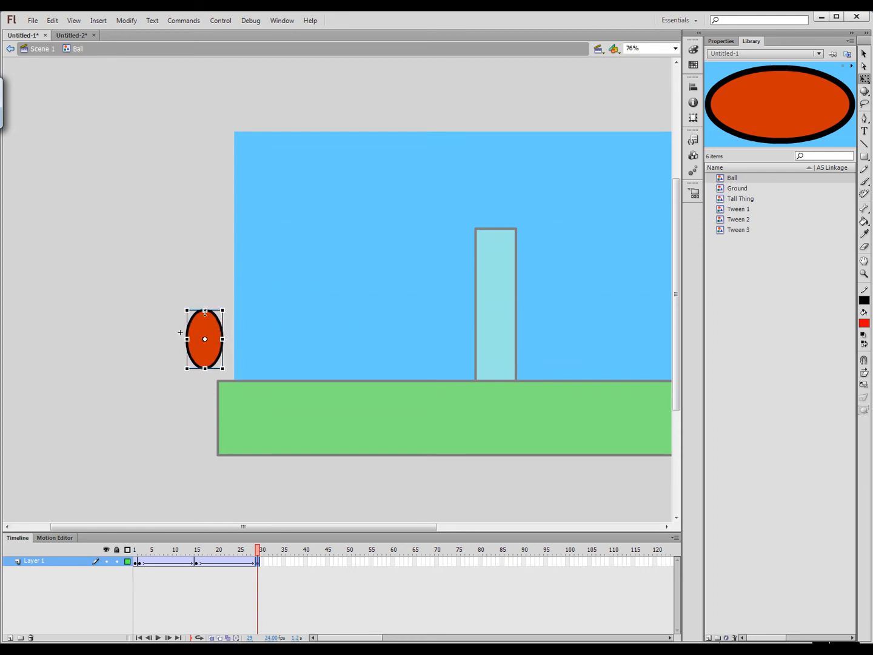
pyautogui.press('Return')
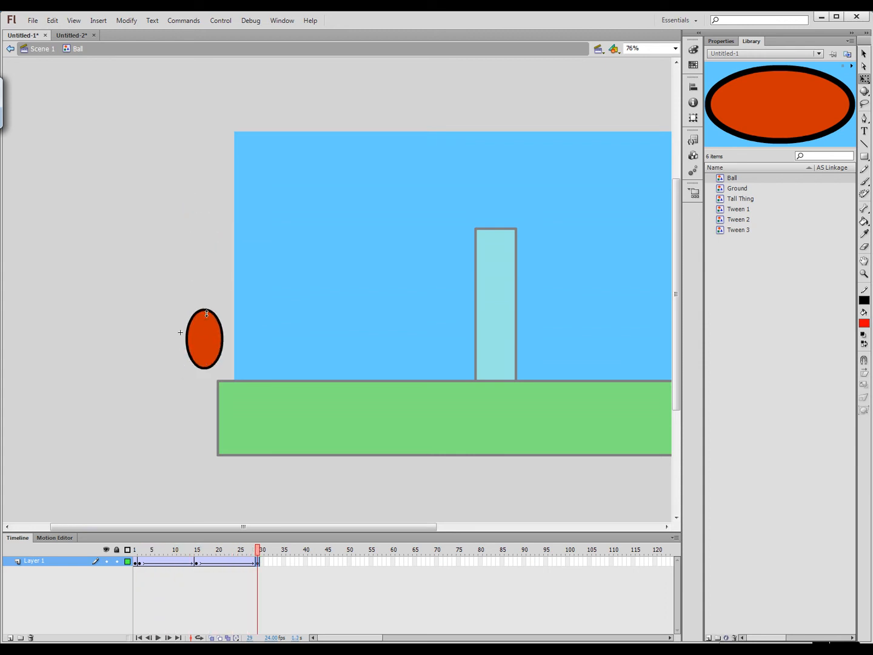
# - Refine the ball's stretch at frame 29, making it slightly taller and wider, and replay the bounce
pyautogui.click(215, 344)
pyautogui.moveTo(204, 308); pyautogui.dragTo(224, 340)
pyautogui.press('Return')
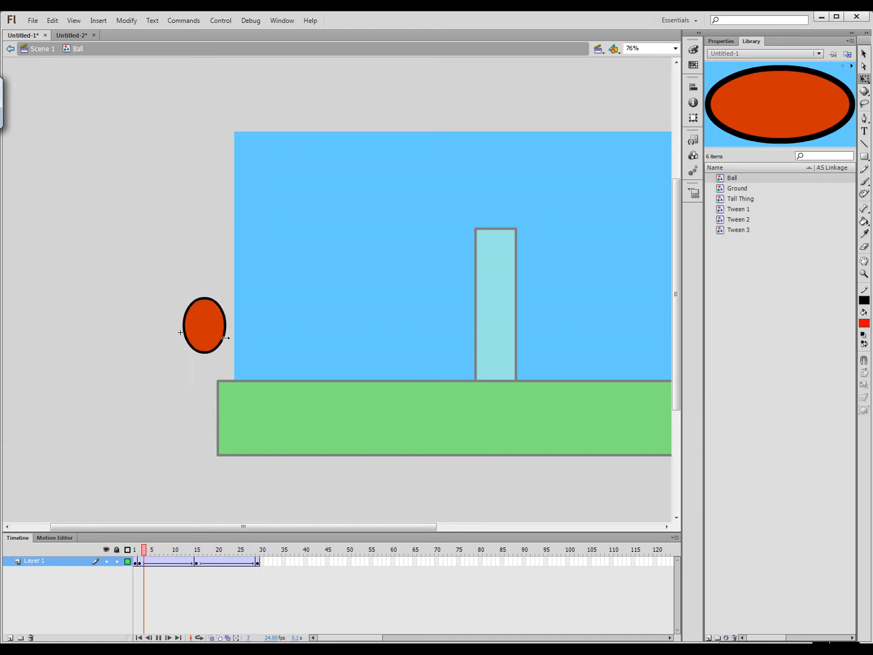
pyautogui.press('Return')
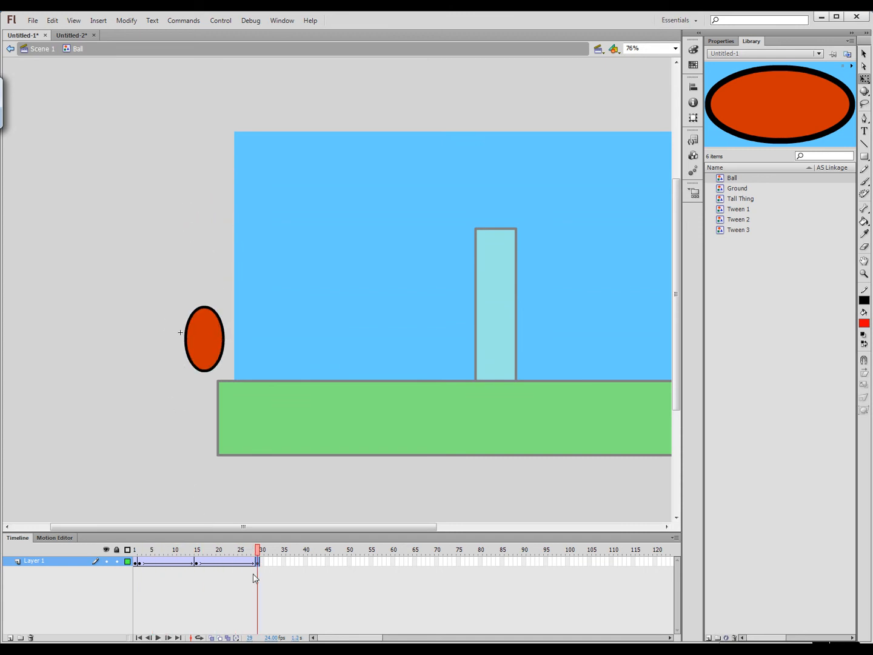
# - Return to Scene 1, play the squashing and stretching ball across the stage, and move the playhead back to frame 1
pyautogui.click(54, 49)
pyautogui.press('Return')
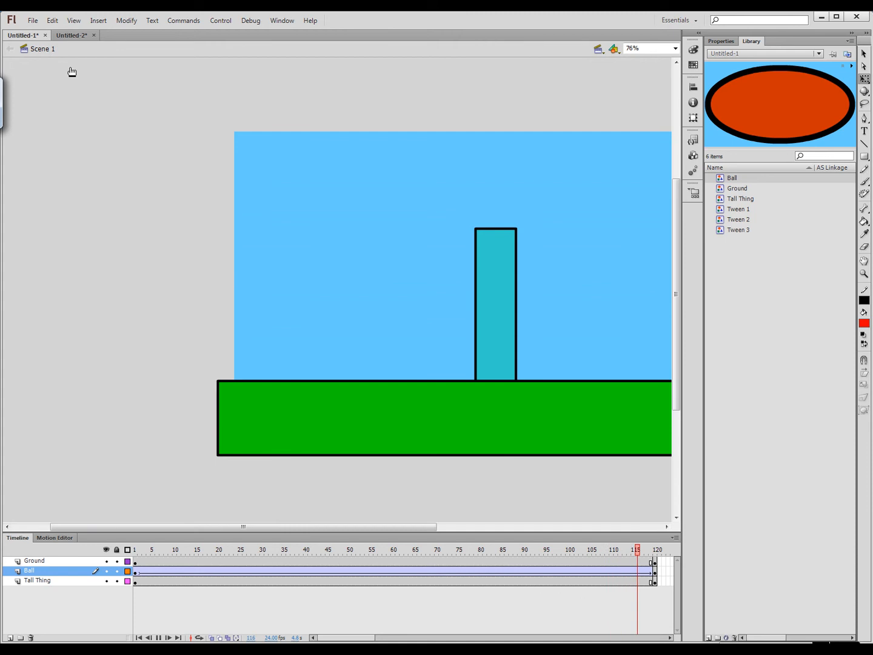
pyautogui.moveTo(441, 226); pyautogui.dragTo(282, 212)
pyautogui.press('Return')
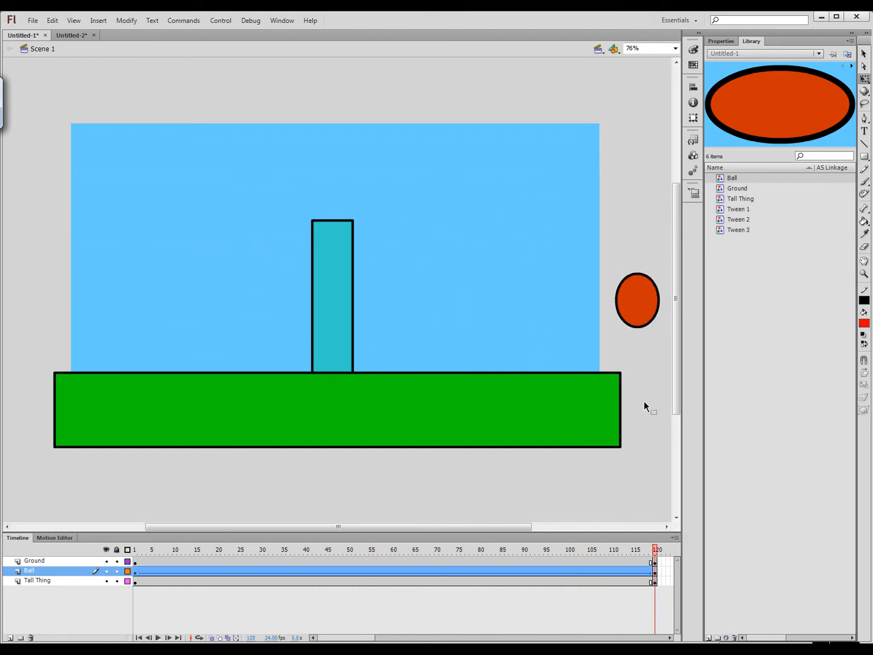
pyautogui.moveTo(655, 552); pyautogui.dragTo(49, 540)
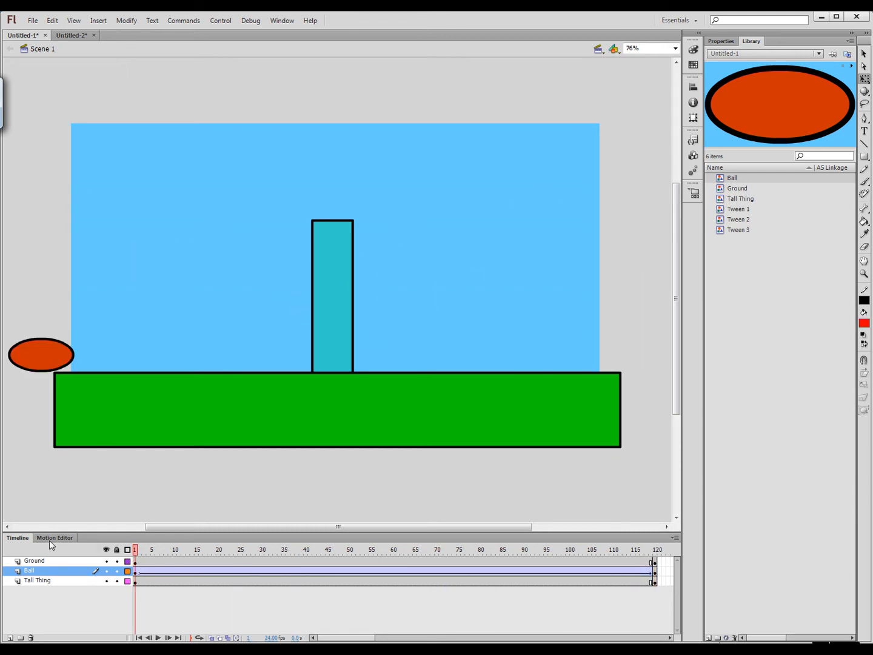
# - Add a new layer above Ball, place a second Ball instance on it just right of the tall block, and play the scene
pyautogui.moveTo(721, 178); pyautogui.dragTo(416, 280)
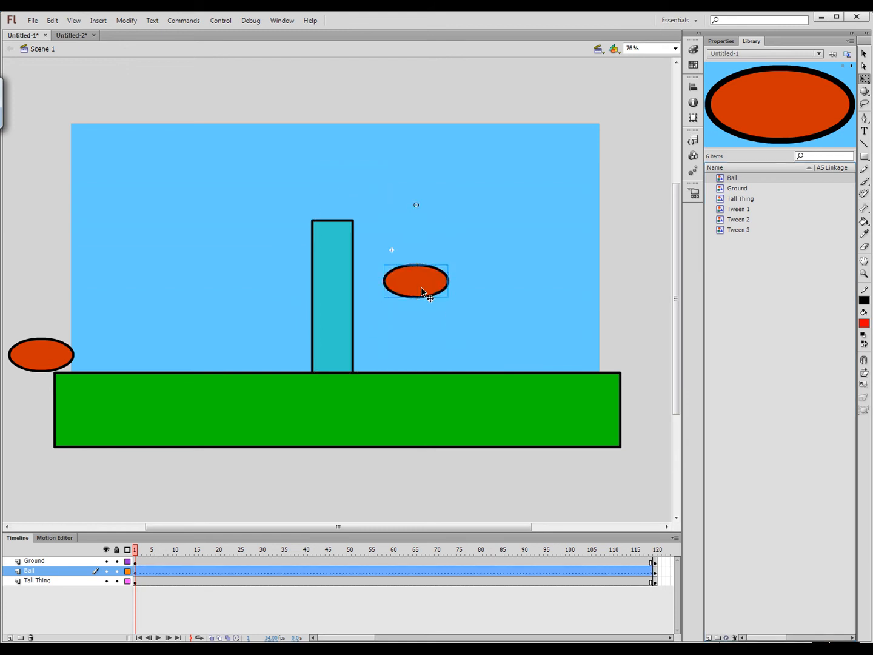
pyautogui.hotkey('ctrl', 'z')
pyautogui.click(10, 637)
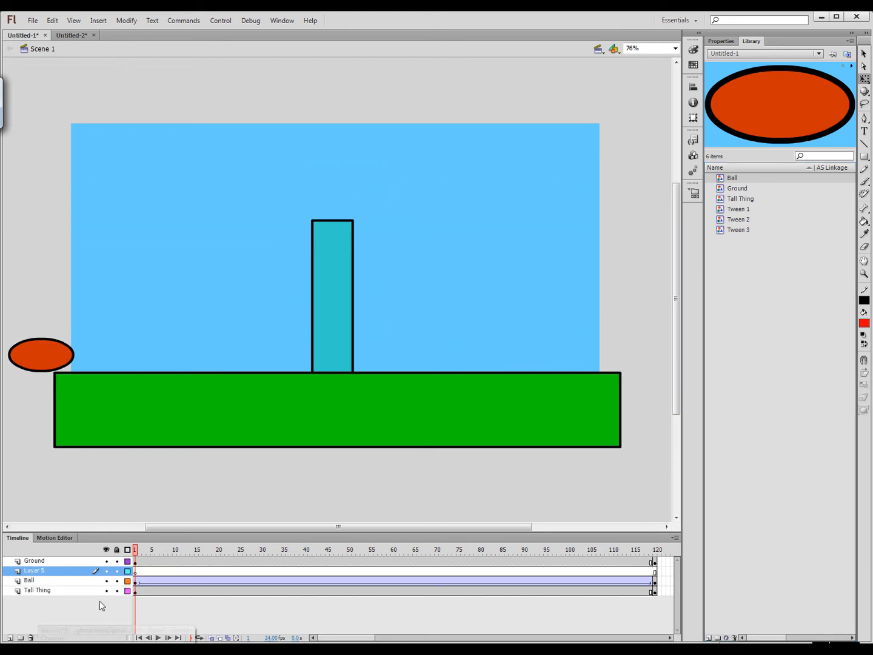
pyautogui.moveTo(721, 180); pyautogui.dragTo(438, 280)
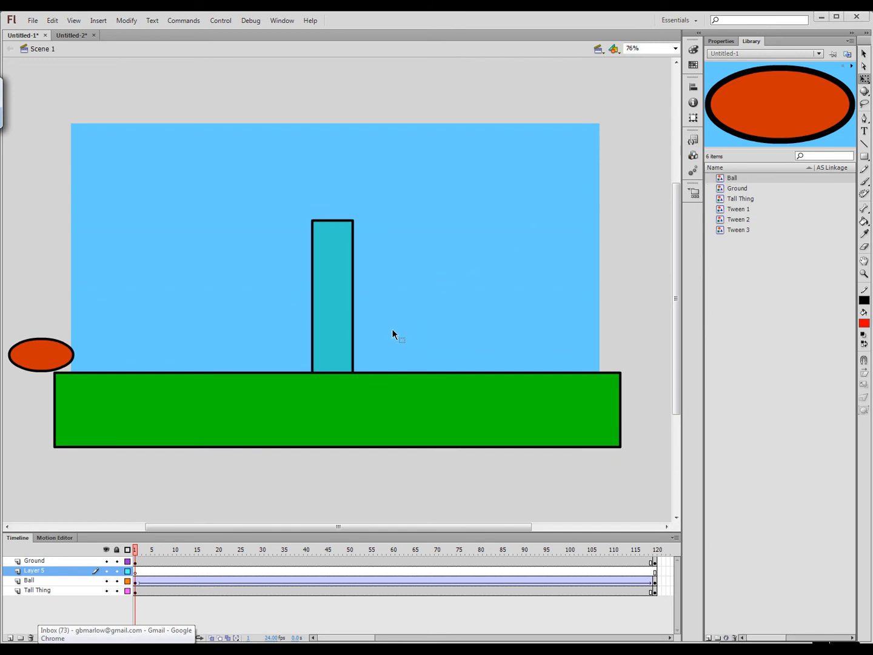
pyautogui.moveTo(720, 177); pyautogui.dragTo(401, 281)
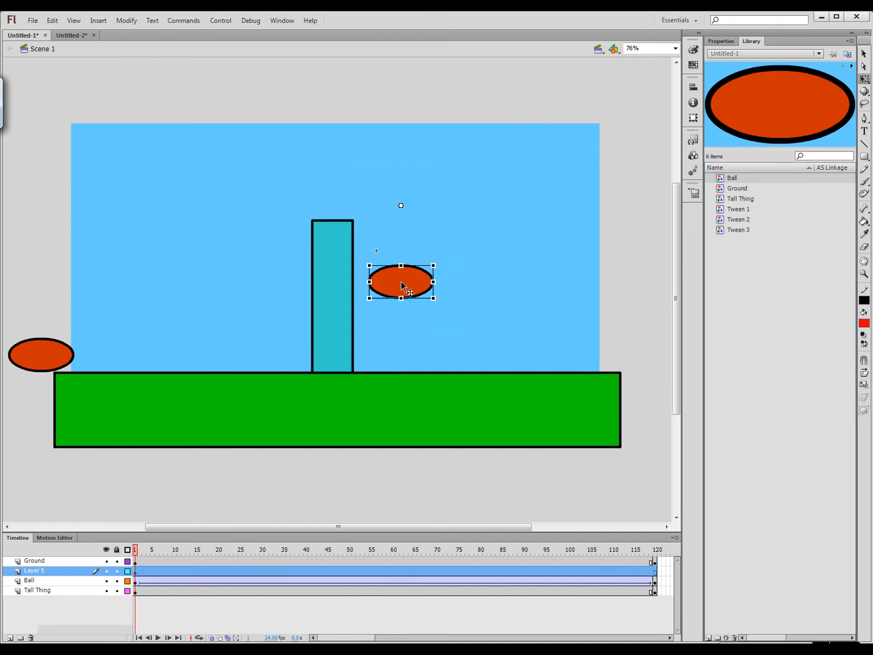
pyautogui.press('Return')
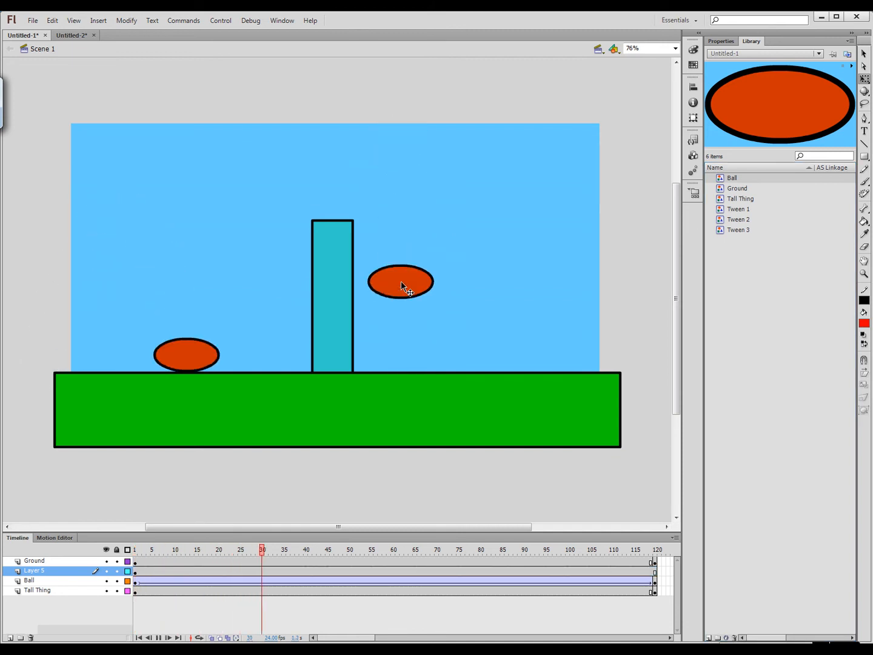
# - At frame 1, shrink the second ball, set it on the ground just right of the tall block, and play the scene
pyautogui.press('Return')
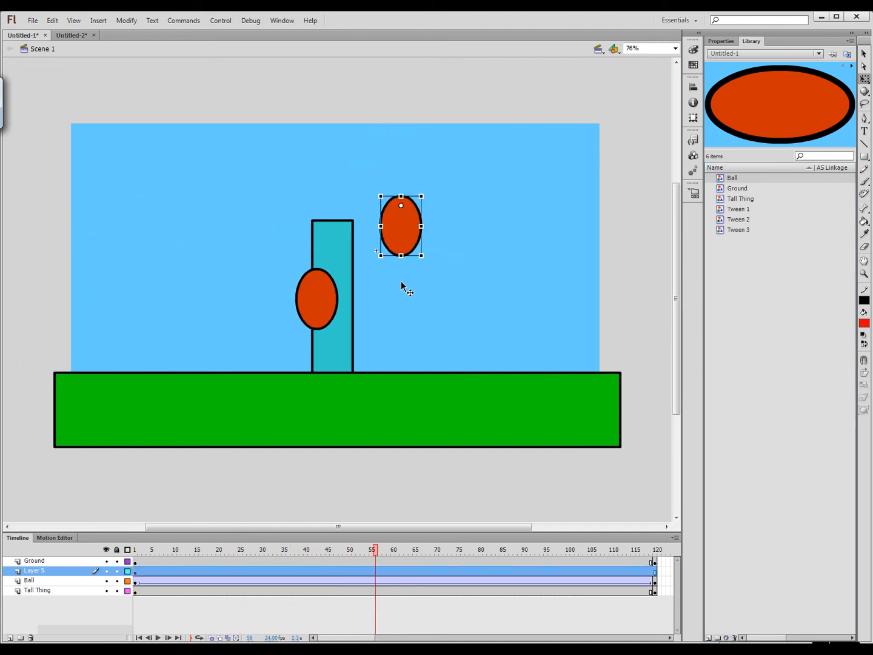
pyautogui.click(134, 554)
pyautogui.moveTo(135, 555); pyautogui.dragTo(106, 556)
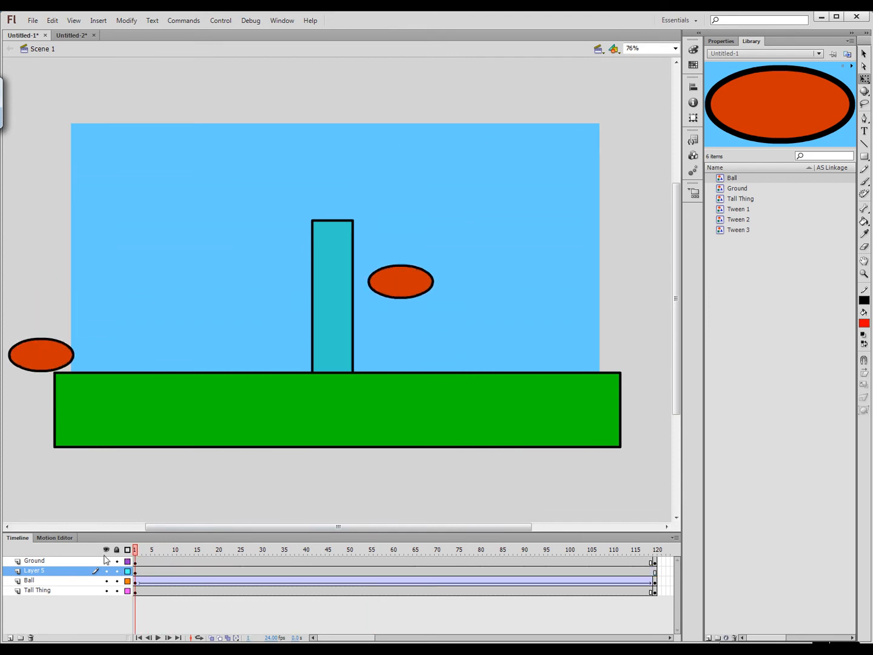
pyautogui.click(396, 296)
pyautogui.moveTo(406, 289); pyautogui.dragTo(406, 349)
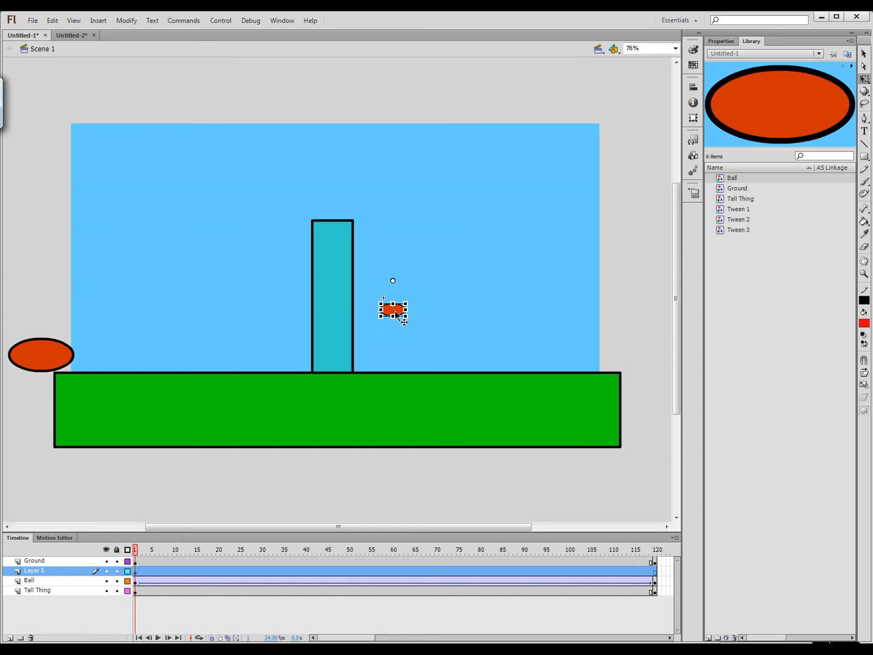
pyautogui.moveTo(397, 312); pyautogui.dragTo(397, 365)
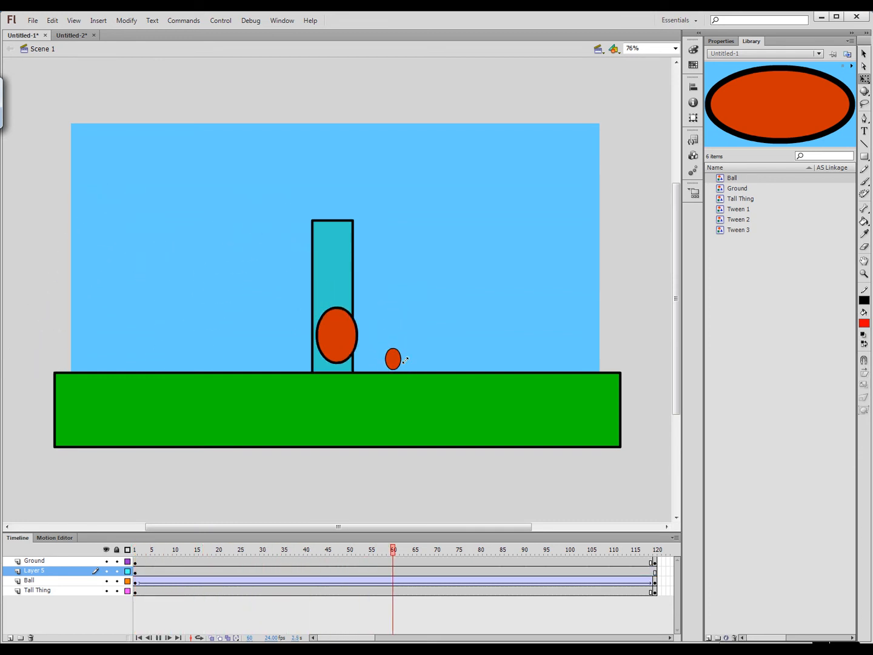
pyautogui.click(404, 360)
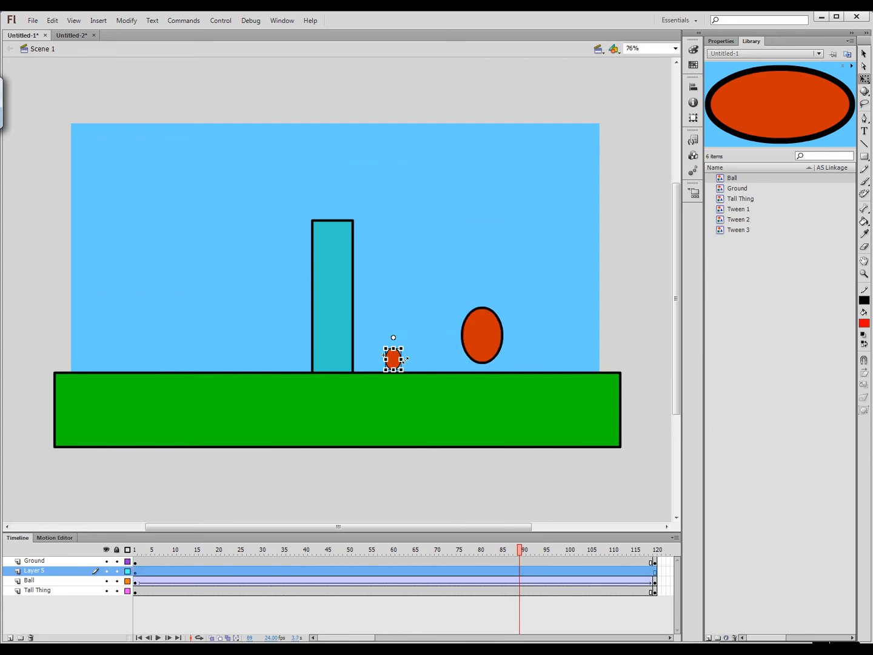
# - Duplicate the small ball at frame 1, place the copy beside it on its right, and play the scene
pyautogui.moveTo(146, 550); pyautogui.dragTo(130, 553)
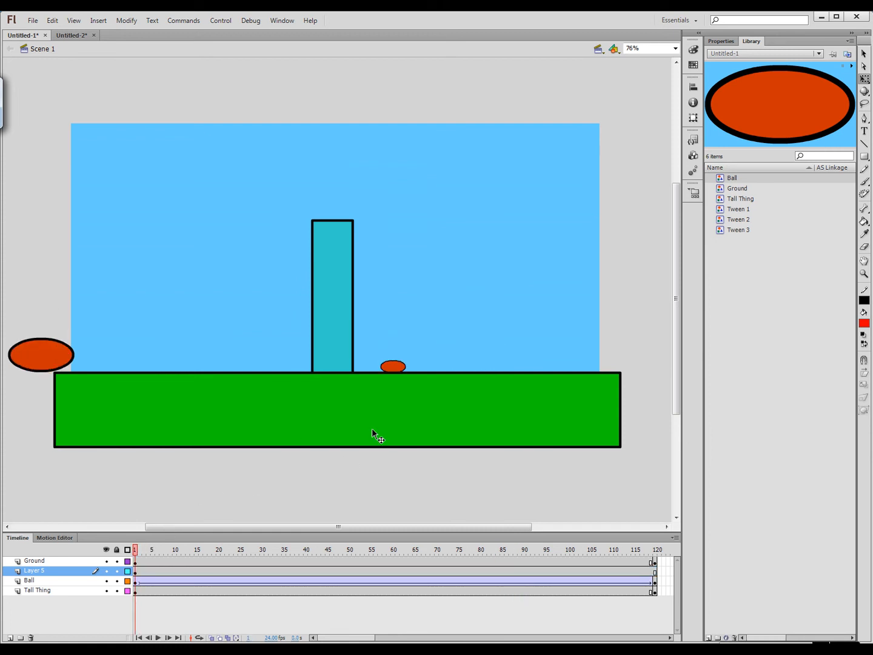
pyautogui.click(401, 373)
pyautogui.moveTo(399, 371); pyautogui.dragTo(442, 374)
pyautogui.press('Return')
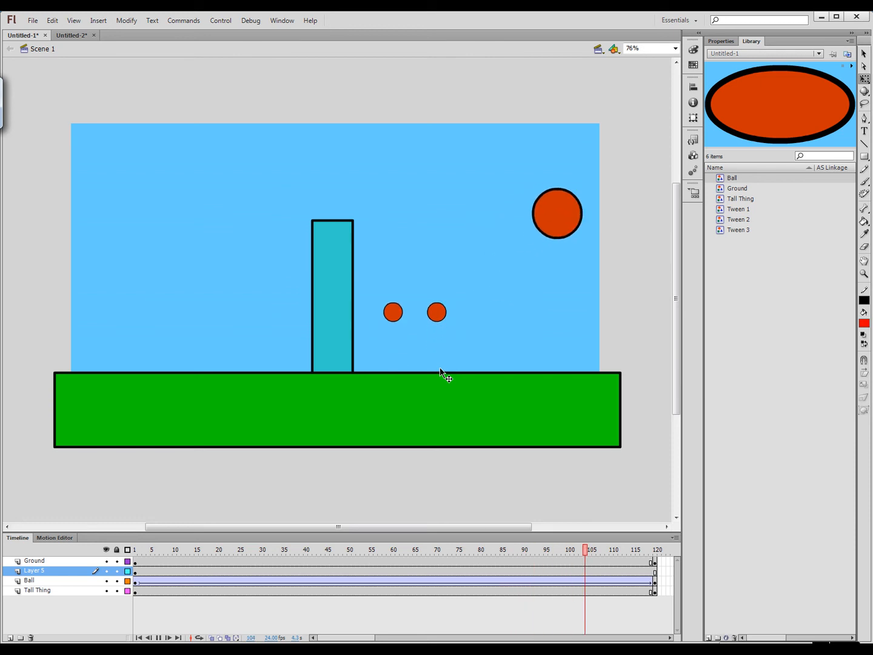
pyautogui.press('Return')
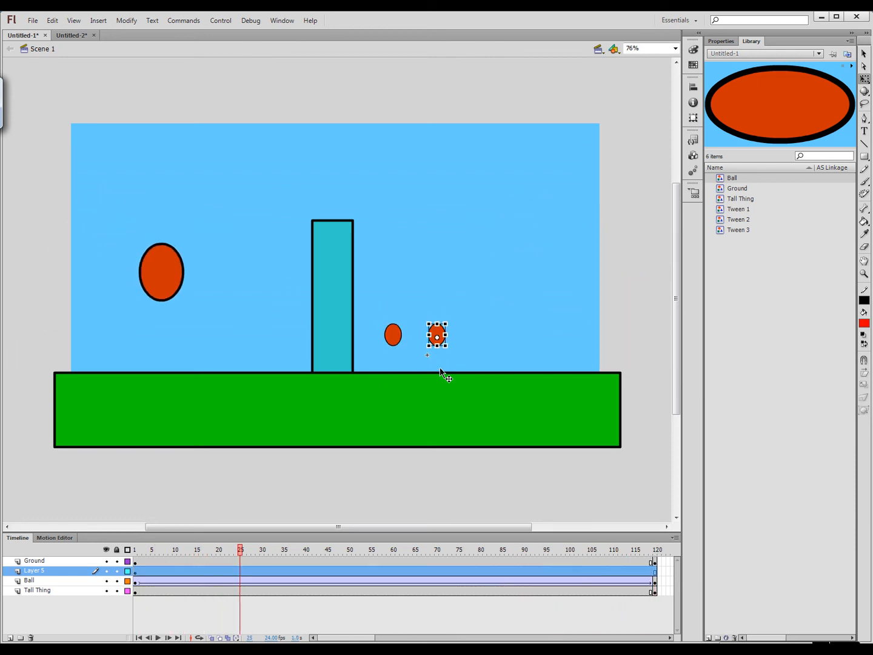
# - Duplicate the pair of small balls at frame 1 into a row of eight along the ground and play the scene
pyautogui.click(136, 561)
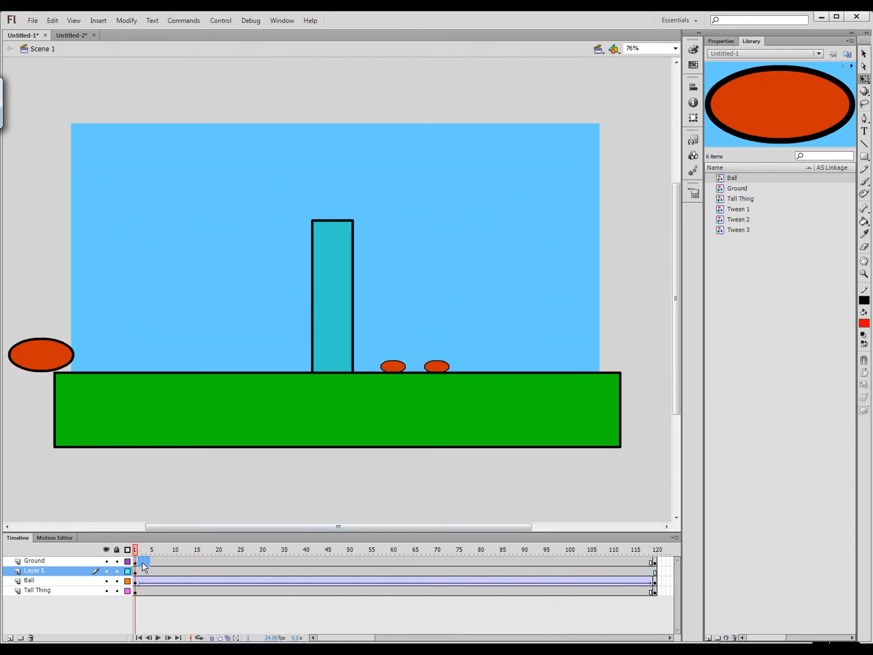
pyautogui.moveTo(142, 562); pyautogui.dragTo(612, 567)
pyautogui.press('Return')
pyautogui.click(359, 389)
pyautogui.click(392, 366)
pyautogui.keyDown('shift'); pyautogui.click(438, 367); pyautogui.keyUp('shift')
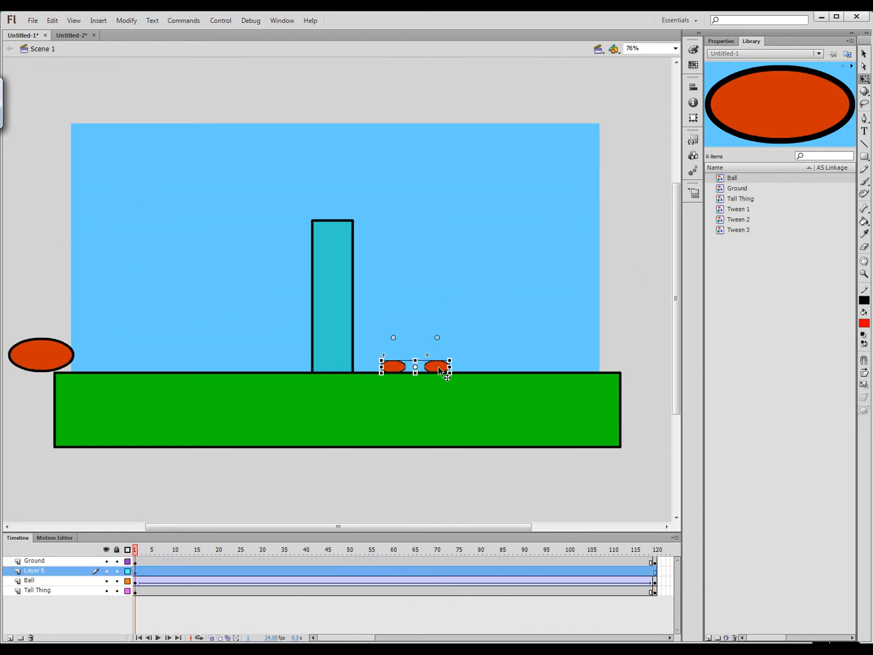
pyautogui.moveTo(440, 368); pyautogui.dragTo(189, 366)
pyautogui.press('Return')
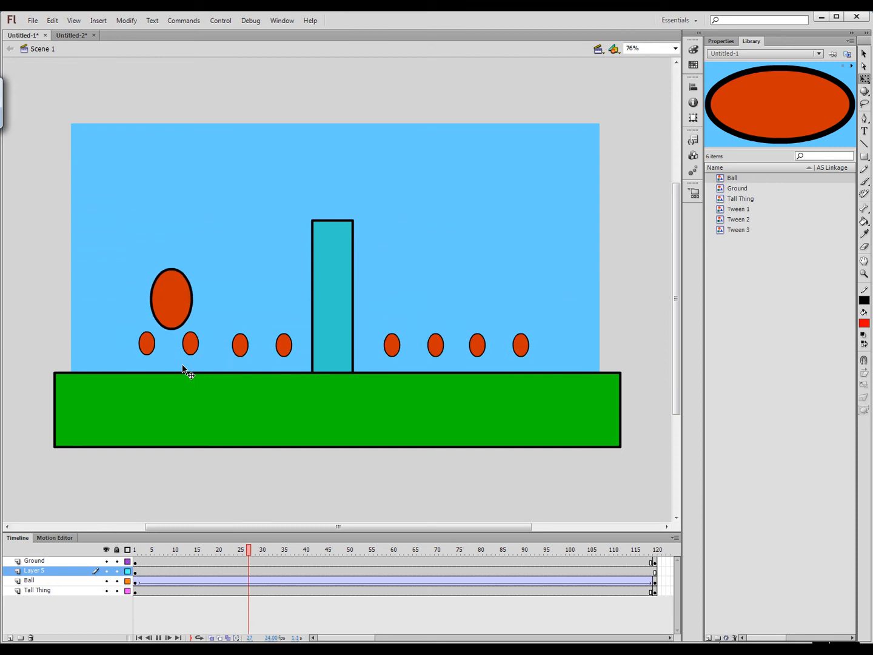
pyautogui.press('Return')
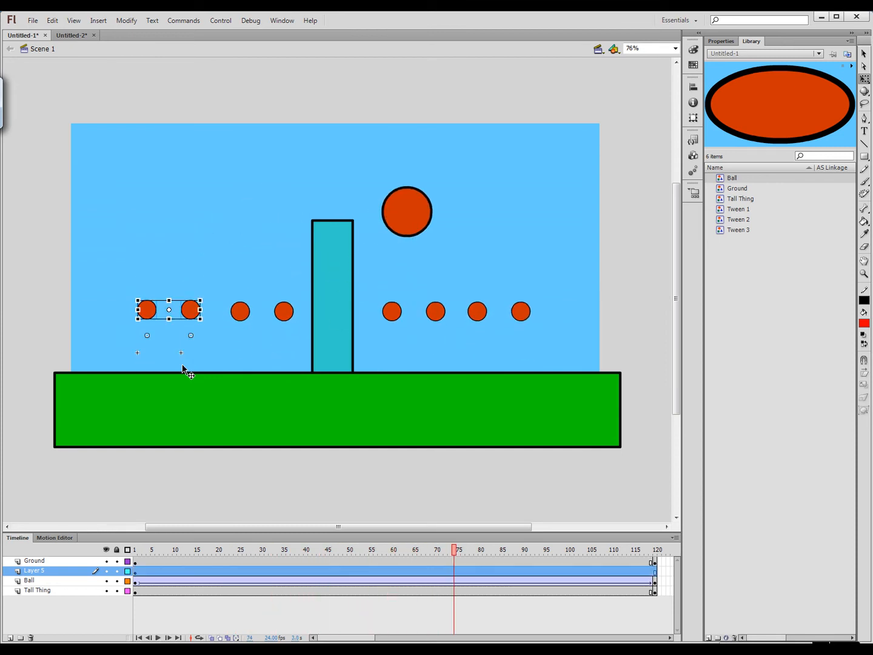
# - Show the instance properties of the leftmost small ball and check its looping options
pyautogui.click(40, 185)
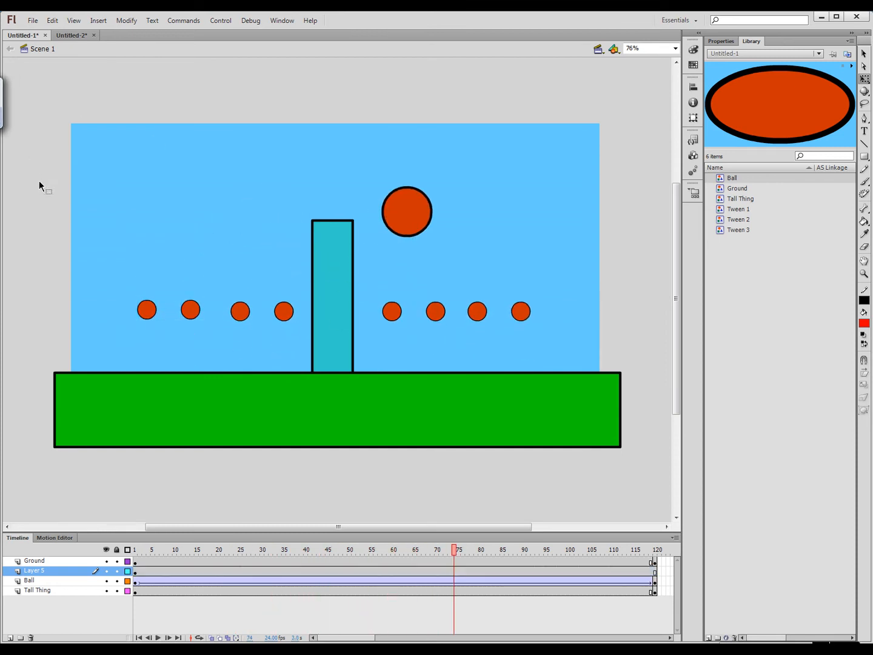
pyautogui.click(139, 309)
pyautogui.click(722, 40)
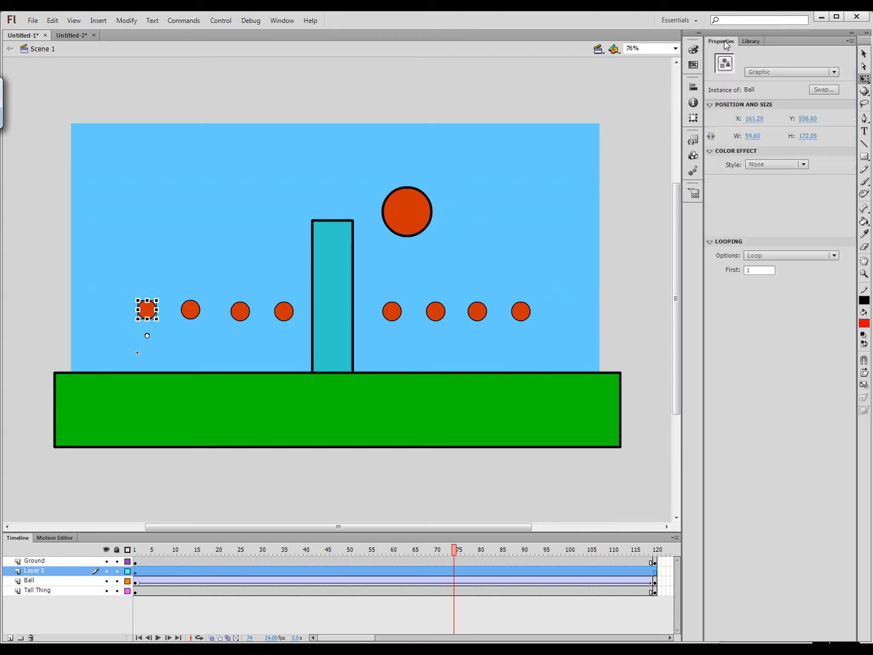
pyautogui.click(28, 249)
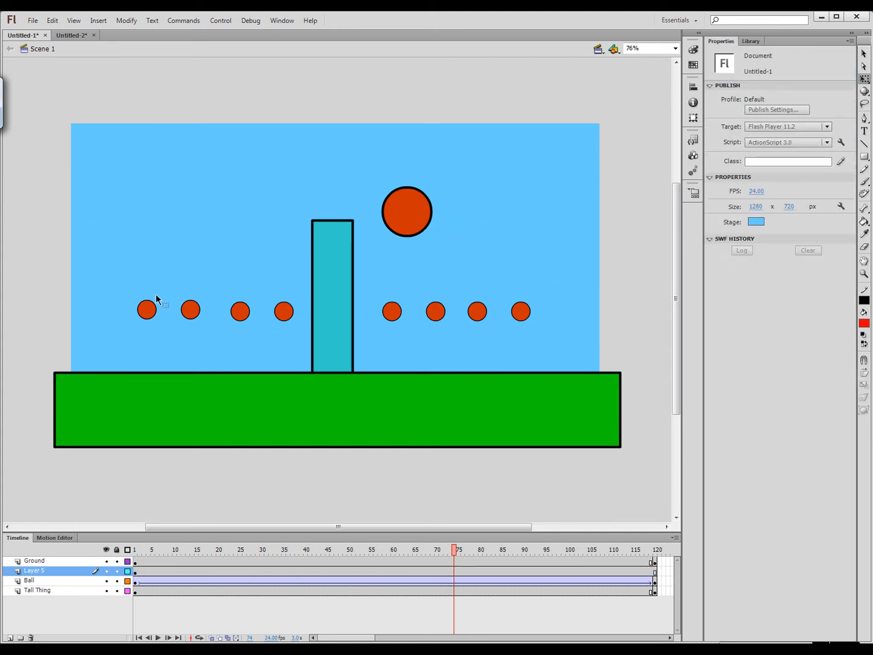
pyautogui.click(153, 314)
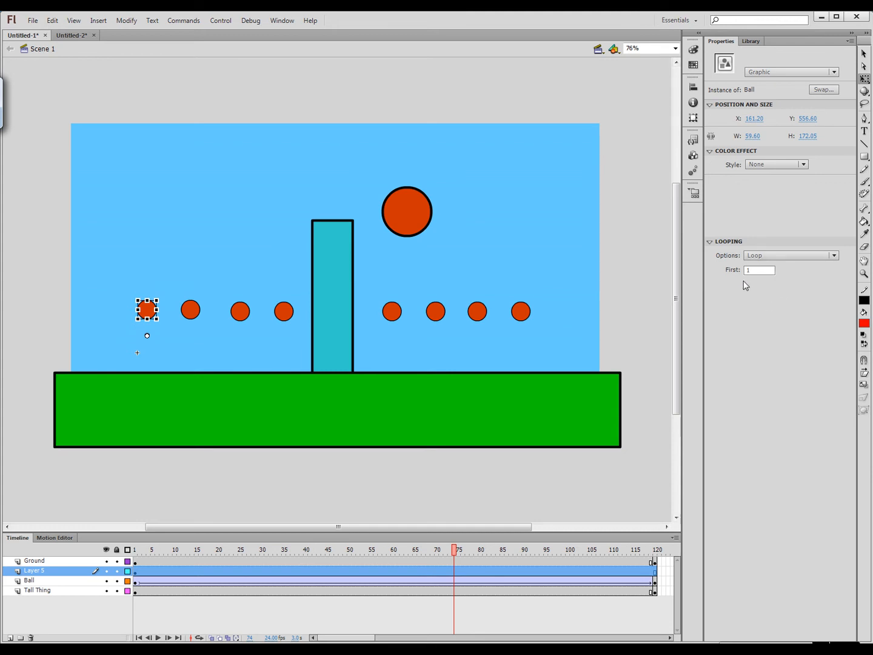
# - Set the leftmost small ball's looping to Play Once at frame 1 and play the scene
pyautogui.moveTo(455, 555); pyautogui.dragTo(37, 539)
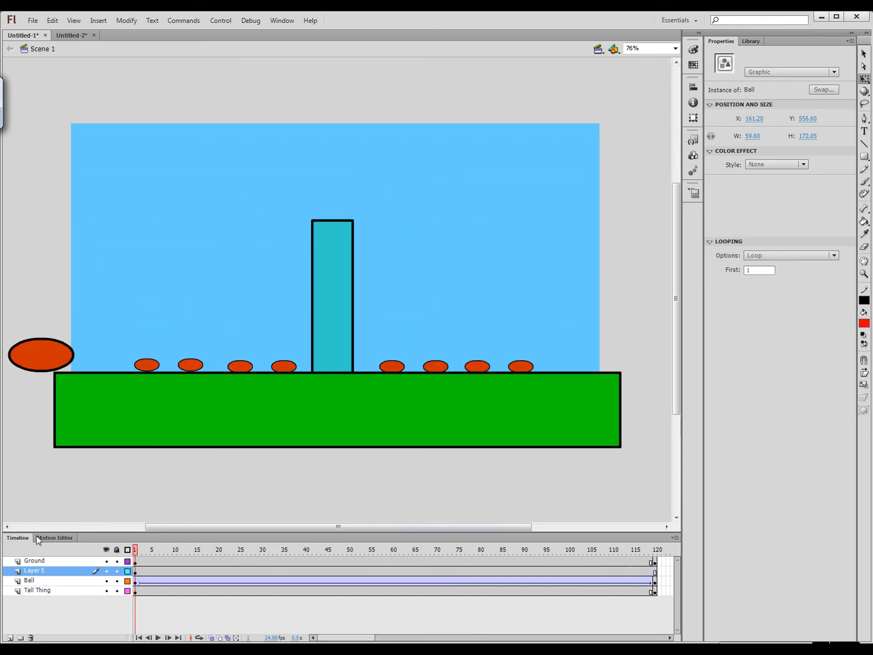
pyautogui.click(152, 368)
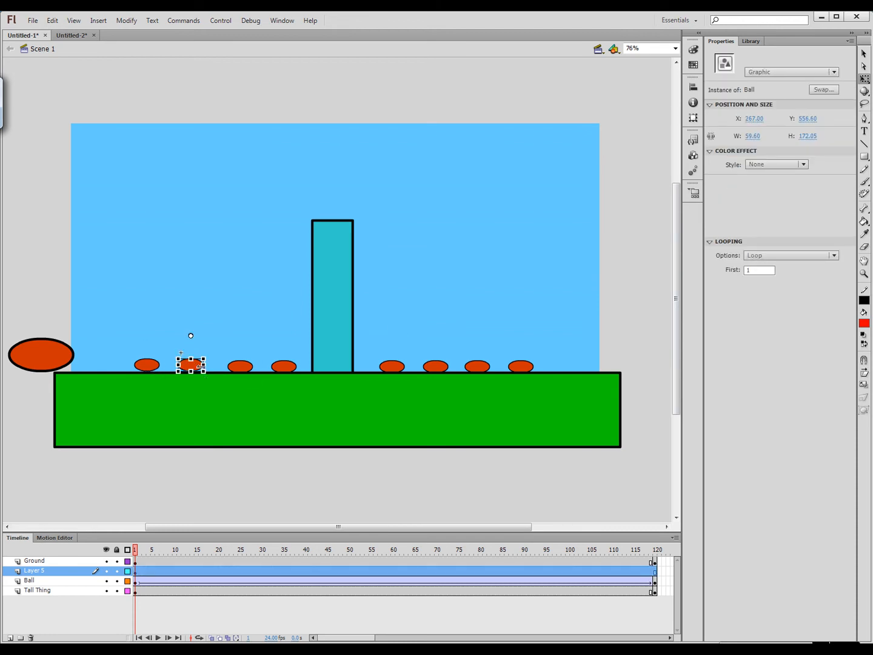
pyautogui.click(826, 255)
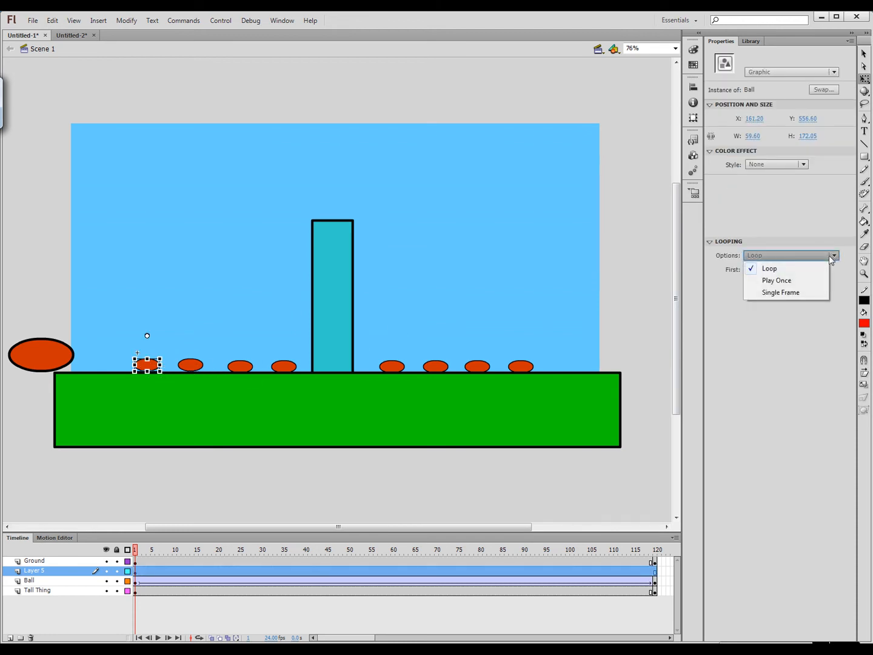
pyautogui.click(779, 280)
pyautogui.press('Return')
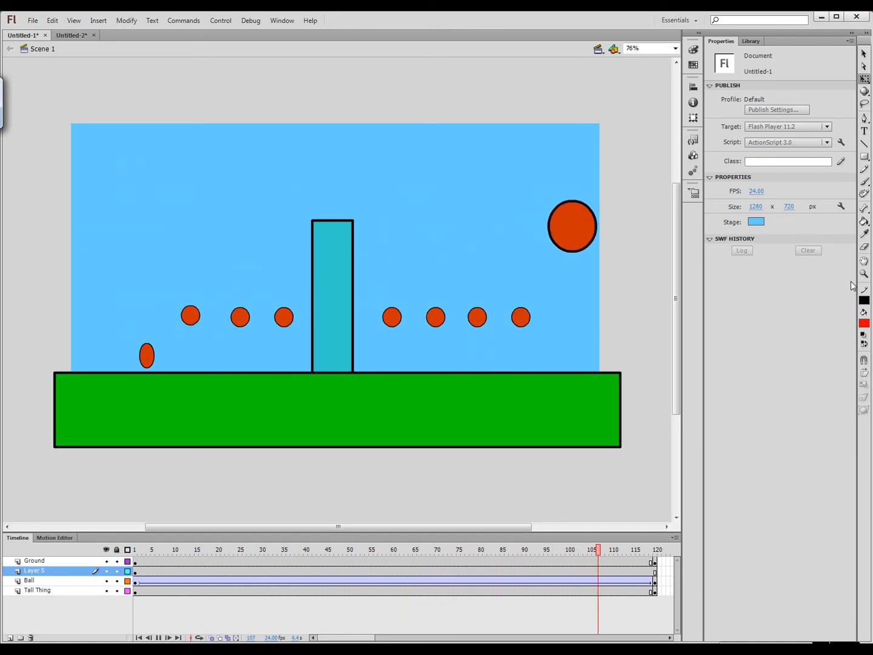
pyautogui.press('Return')
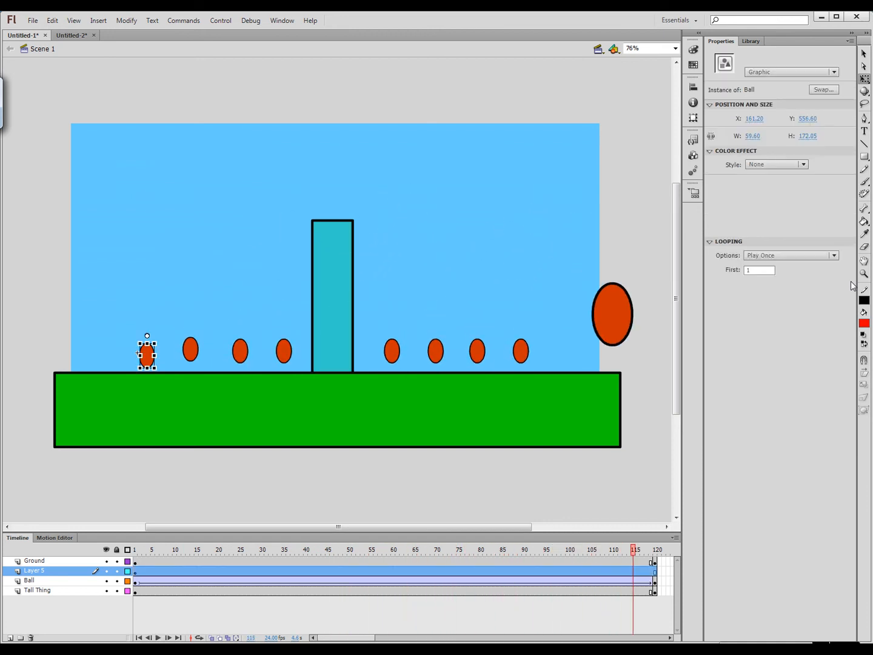
# - Set the leftmost small ball's looping to Single Frame with first frame 5 and play the scene
pyautogui.click(799, 258)
pyautogui.click(788, 291)
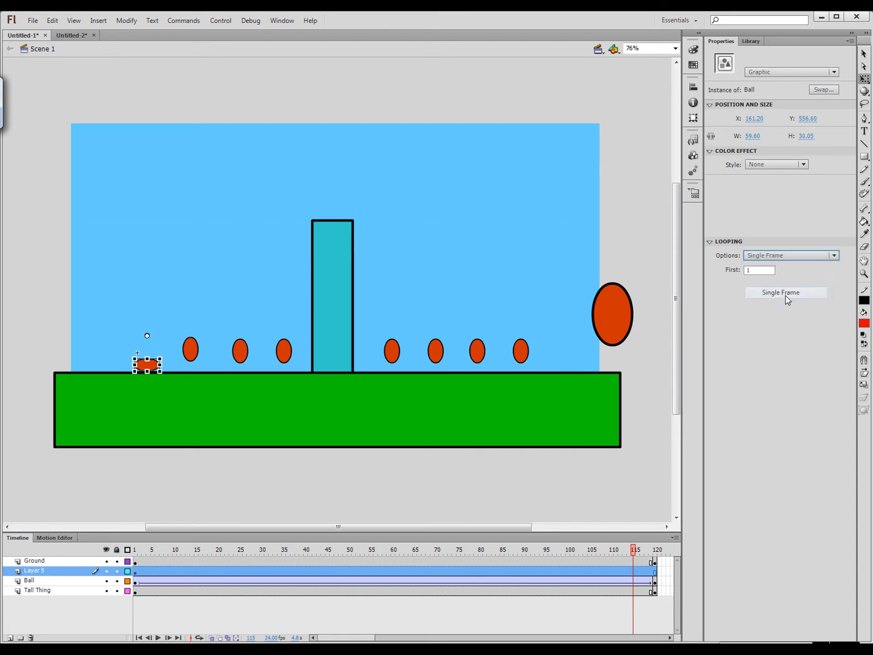
pyautogui.click(760, 272)
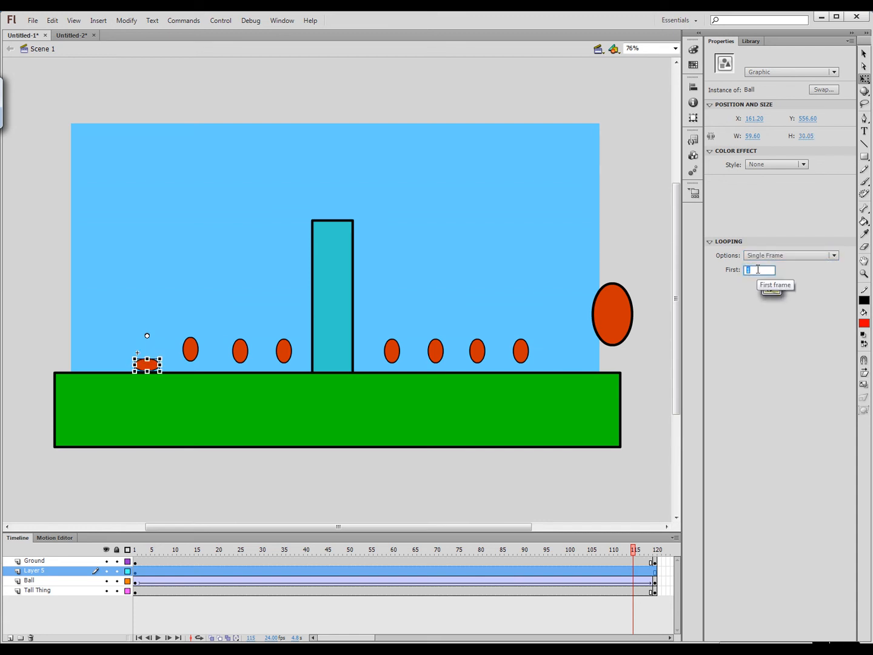
pyautogui.write('5')
pyautogui.press('Return')
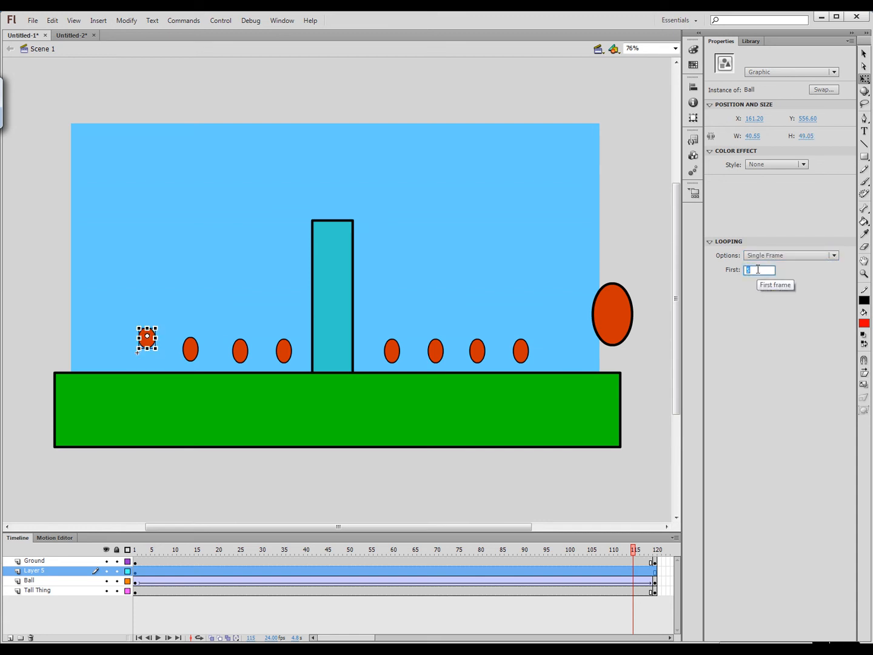
pyautogui.click(652, 234)
pyautogui.press('Return')
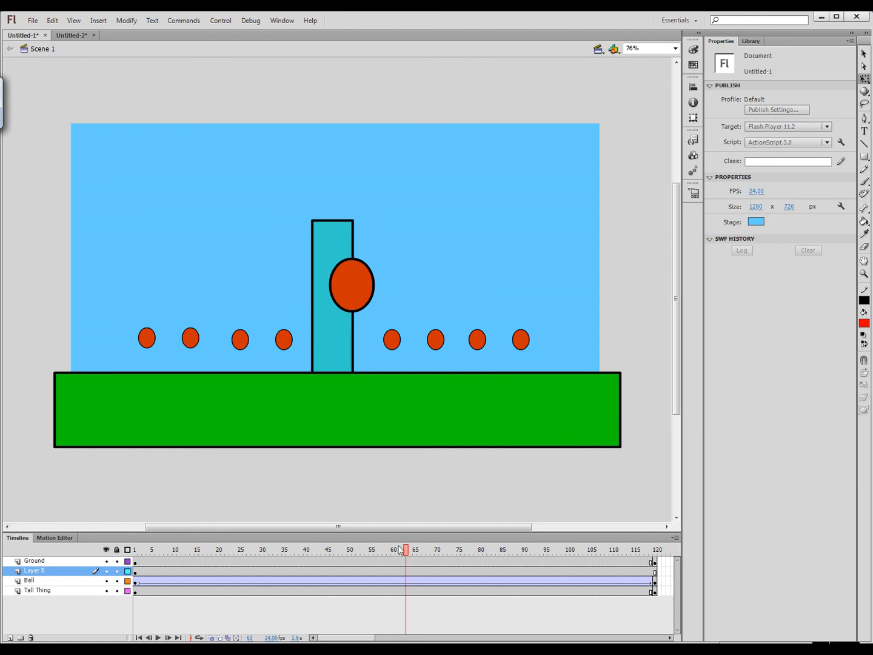
# - At frame 1, set the leftmost small ball's looping back to Loop with first frame 1
pyautogui.moveTo(406, 551); pyautogui.dragTo(76, 559)
pyautogui.moveTo(130, 568)
pyautogui.mouseDown()
pyautogui.moveTo(180, 565)
pyautogui.moveTo(132, 570)
pyautogui.mouseUp()
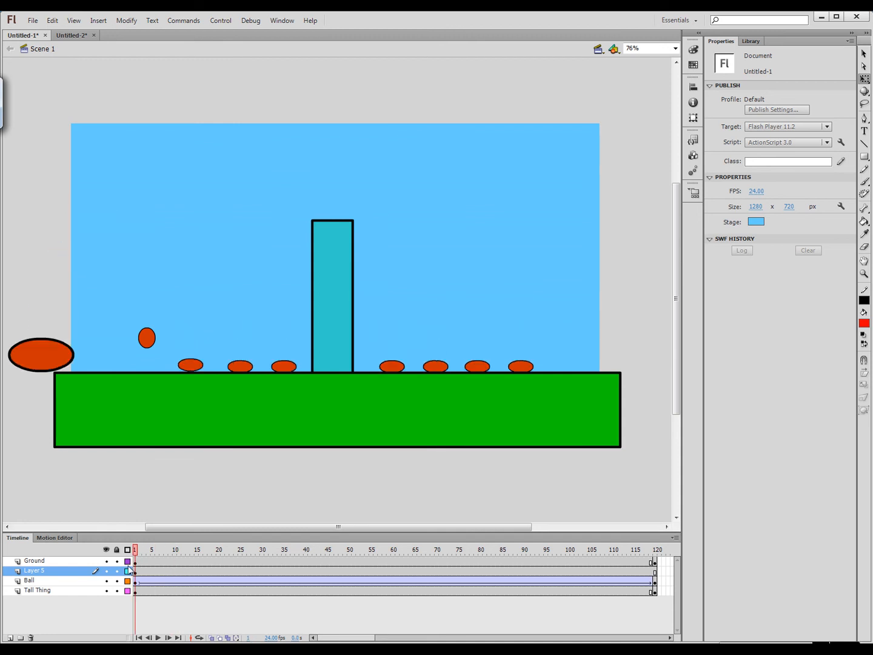
pyautogui.click(149, 342)
pyautogui.click(833, 255)
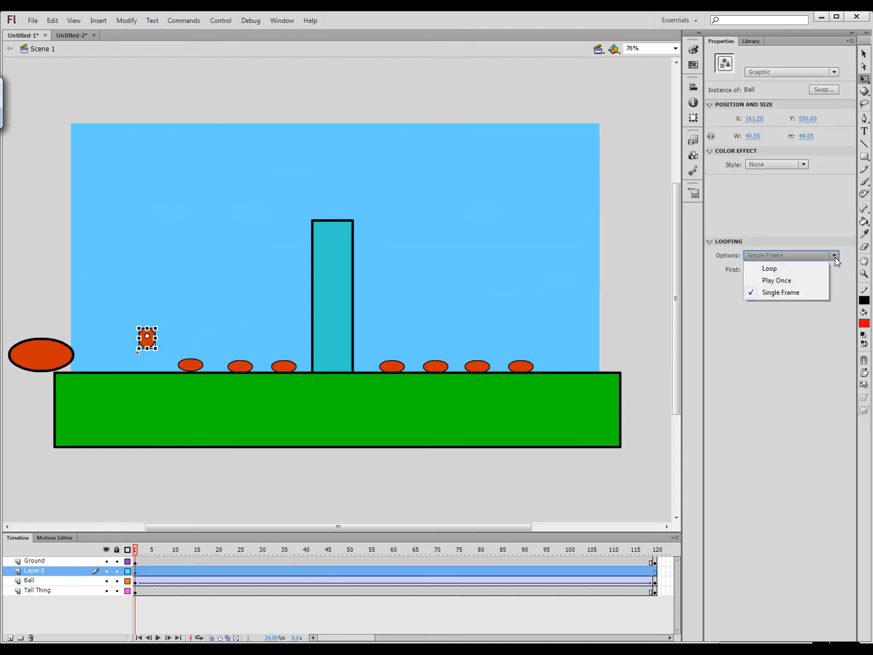
pyautogui.click(768, 266)
pyautogui.doubleClick(763, 271)
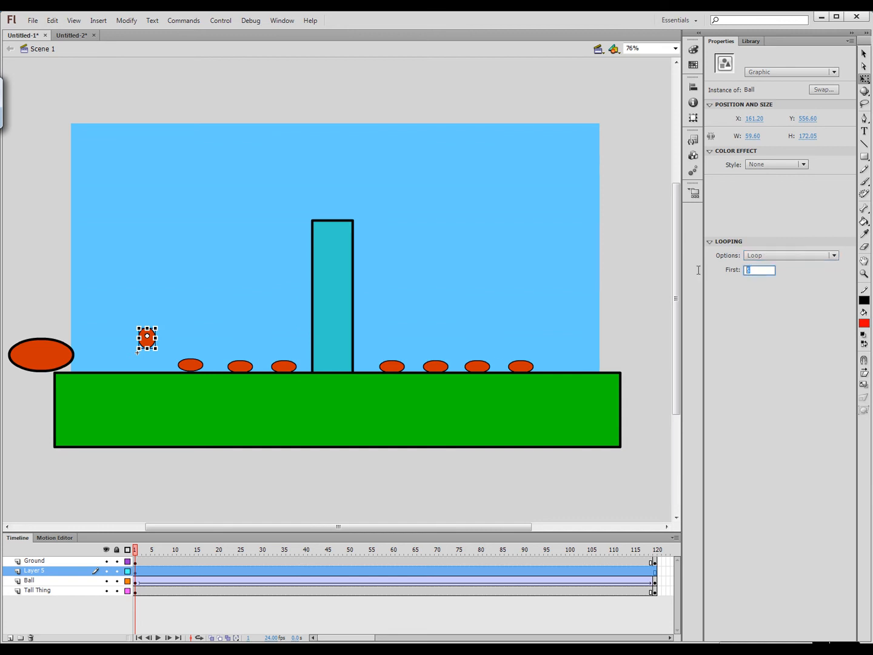
pyautogui.write('1')
pyautogui.press('Return')
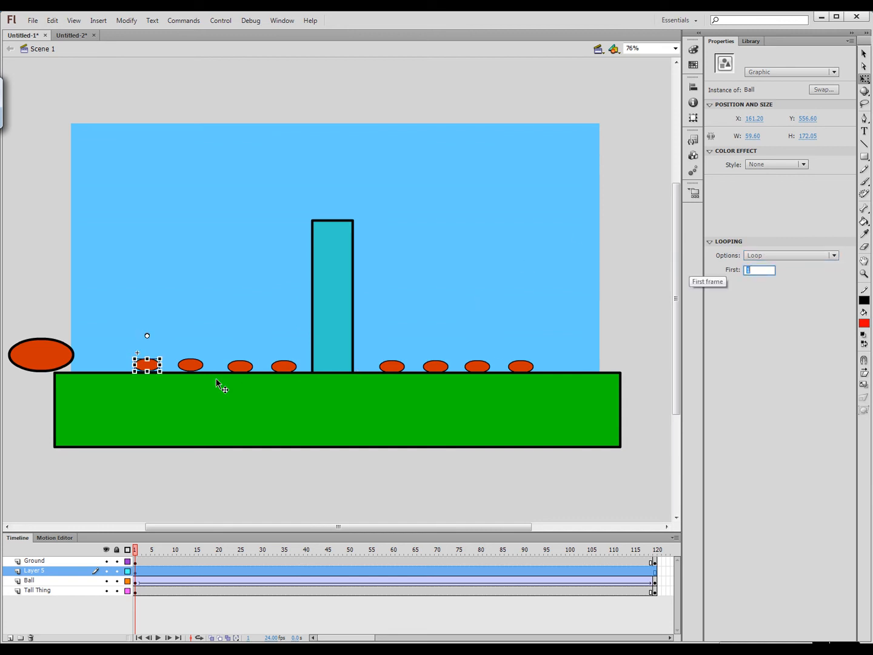
# - Offset the second and third small balls from the left by setting their first frames to 3 and 5
pyautogui.click(194, 366)
pyautogui.doubleClick(755, 270)
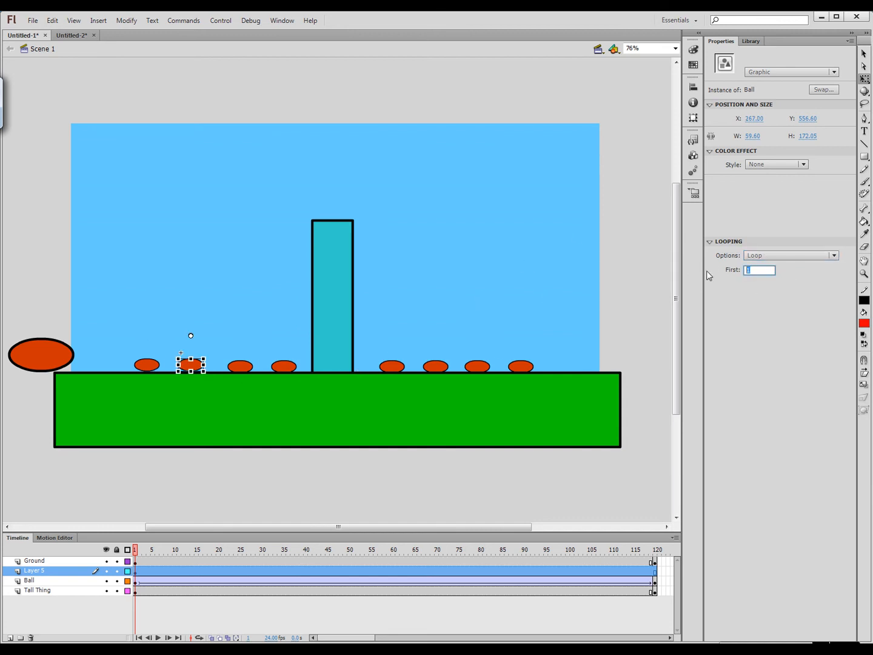
pyautogui.write('3')
pyautogui.click(245, 367)
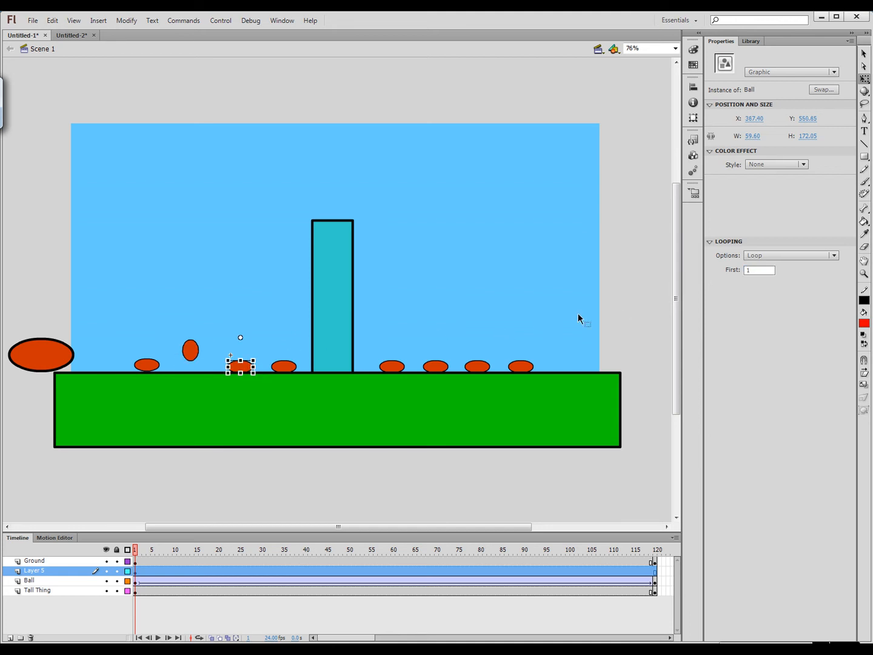
pyautogui.click(756, 270)
pyautogui.write('5')
# - Set the first frame of the small ball just left of the tall block to 7 and the one just right to 9
pyautogui.click(288, 369)
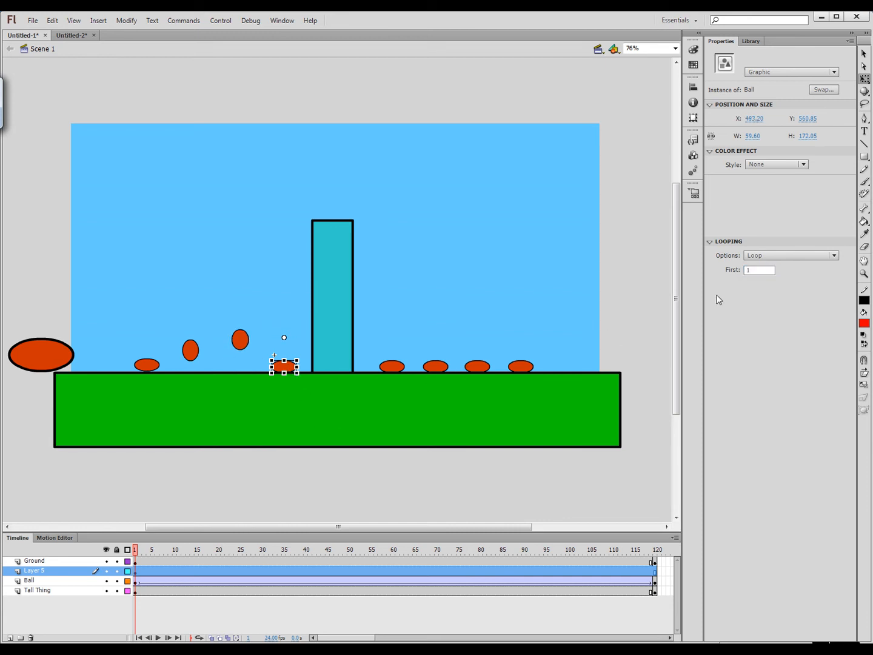
pyautogui.click(756, 270)
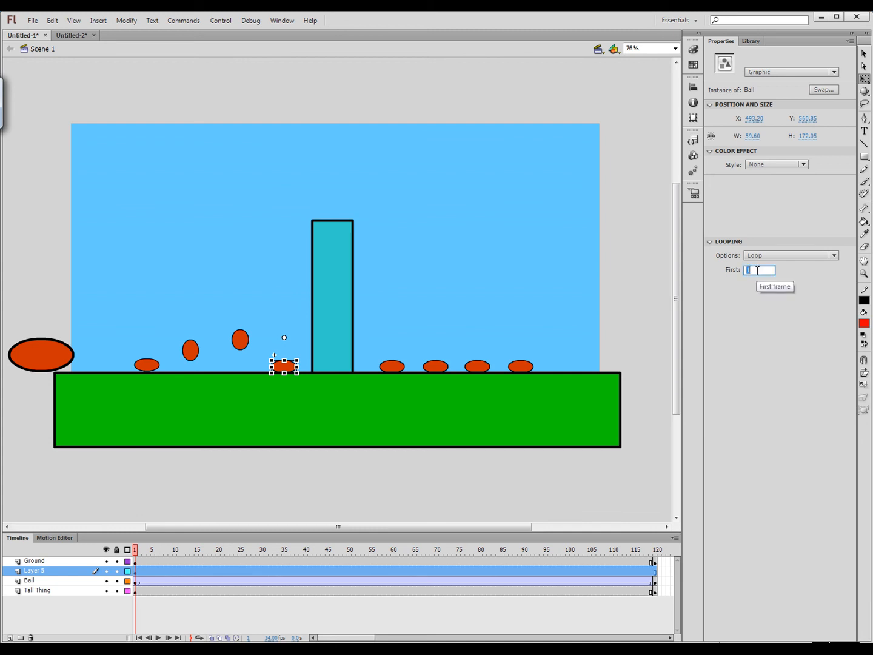
pyautogui.write('7')
pyautogui.press('Return')
pyautogui.click(396, 367)
pyautogui.click(751, 270)
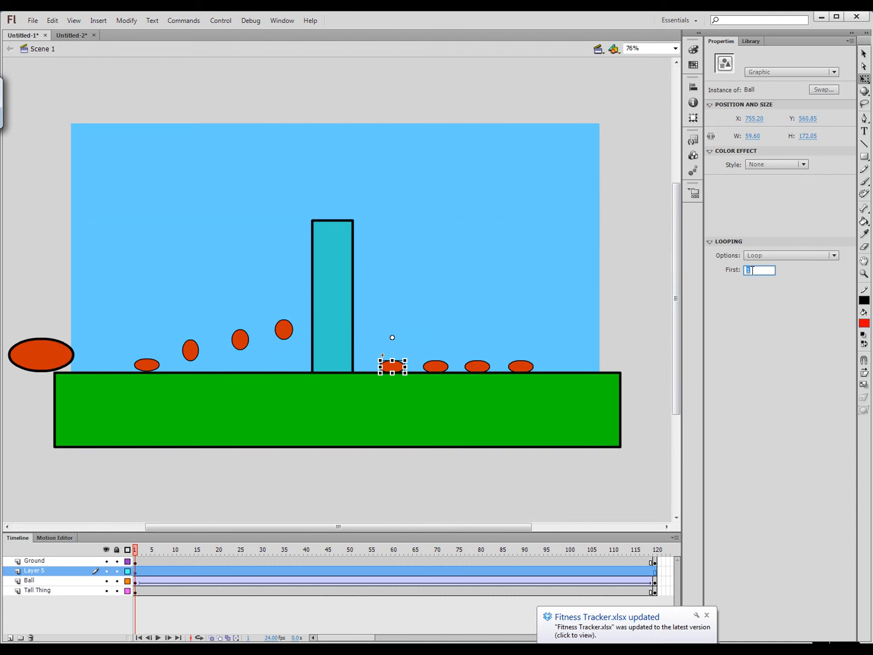
pyautogui.write('8')
pyautogui.press('Return')
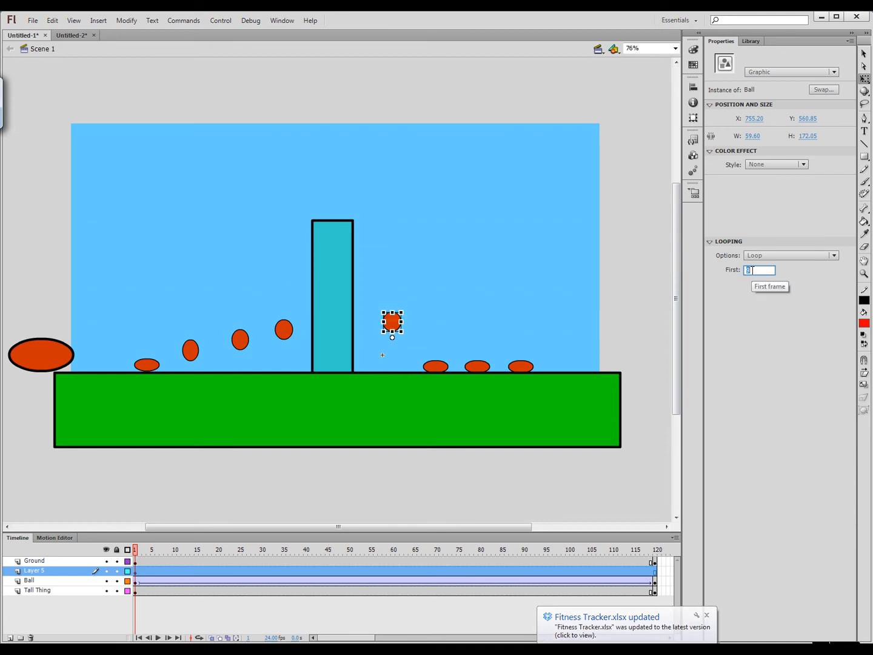
# - Offset the three rightmost small balls by setting their first frames to 11, 13 and 15 from left to right
pyautogui.click(440, 368)
pyautogui.click(758, 270)
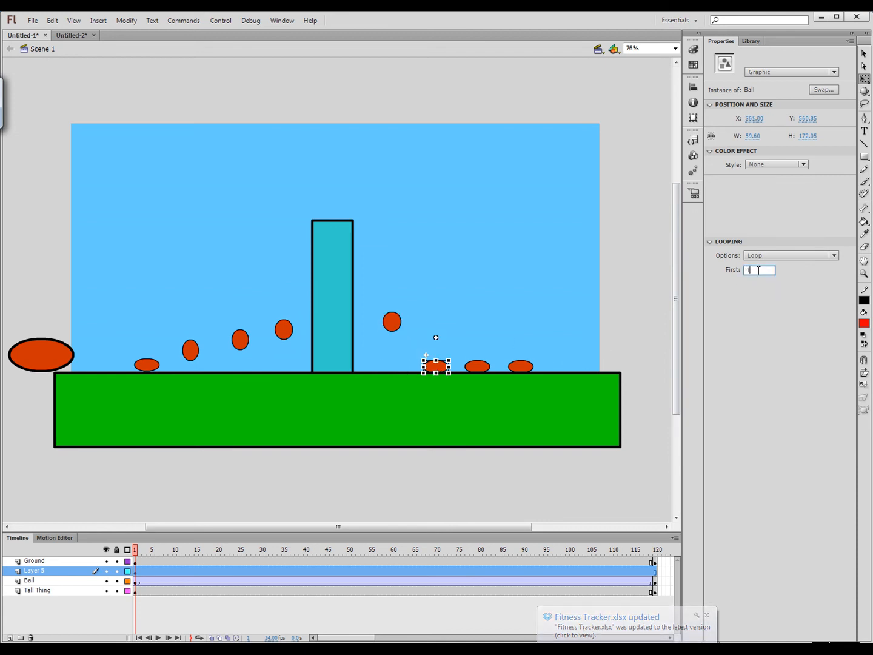
pyautogui.write('11')
pyautogui.press('Return')
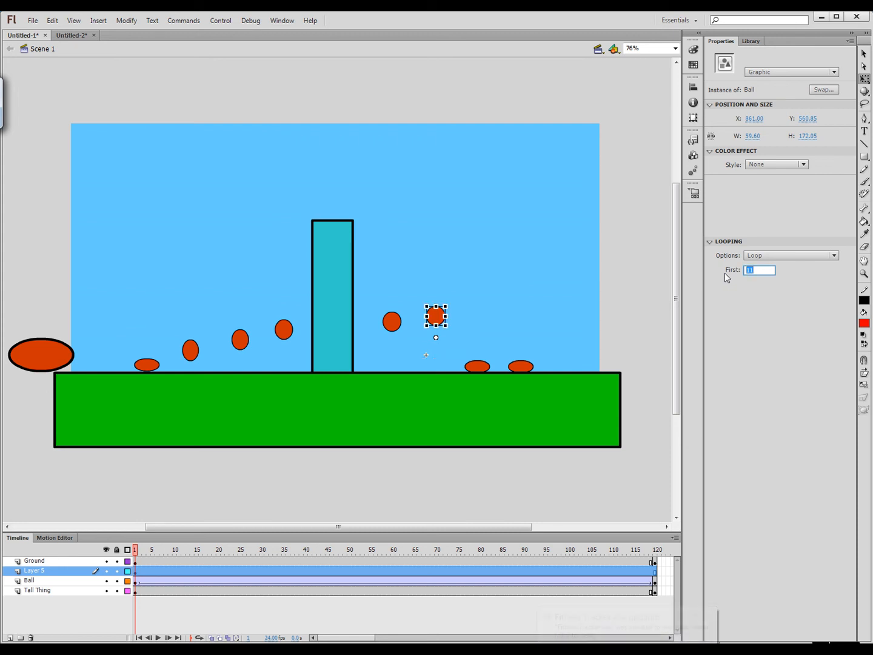
pyautogui.click(483, 365)
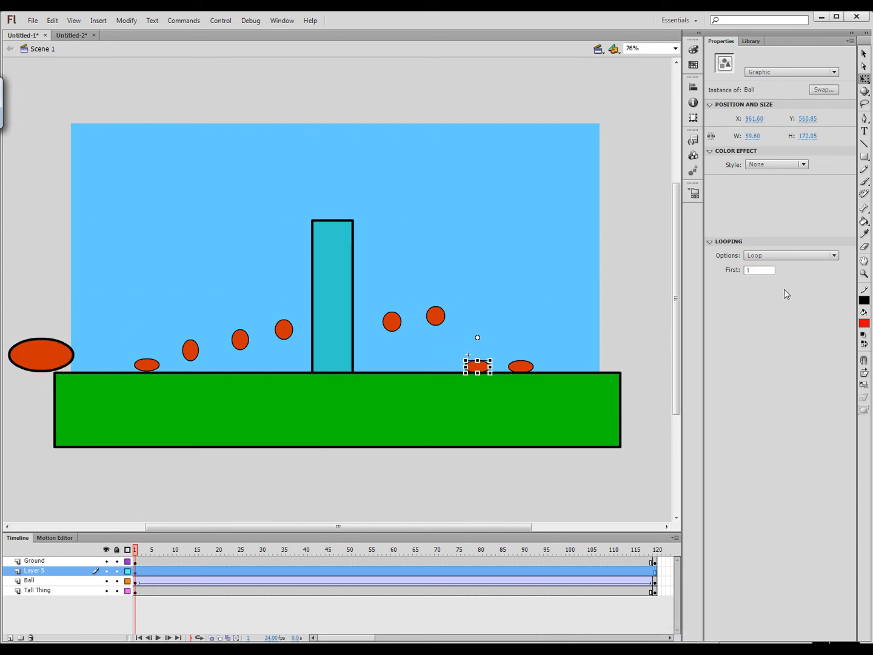
pyautogui.click(759, 270)
pyautogui.write('13')
pyautogui.press('Return')
pyautogui.click(523, 367)
pyautogui.click(770, 270)
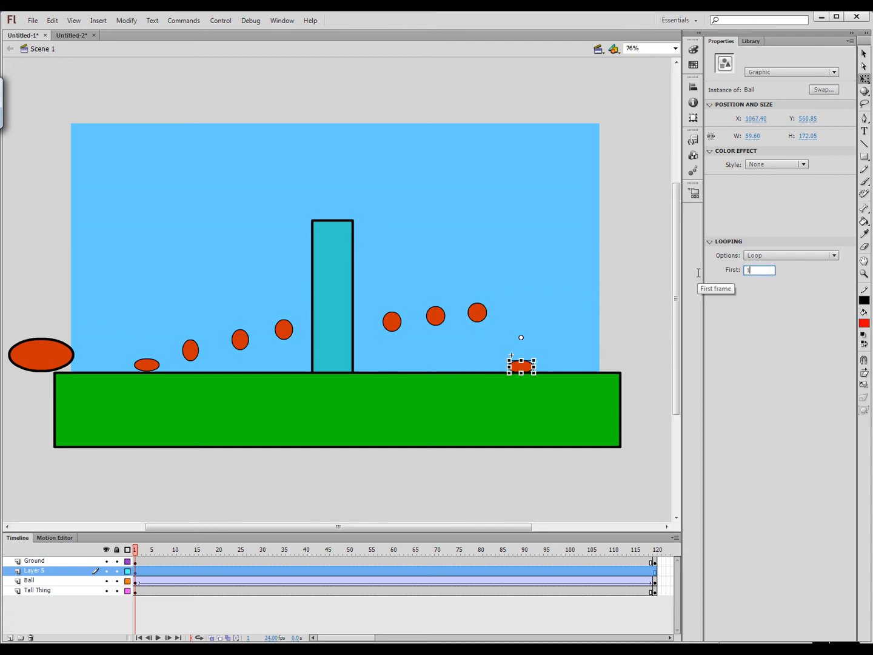
pyautogui.write('5')
pyautogui.press('Return')
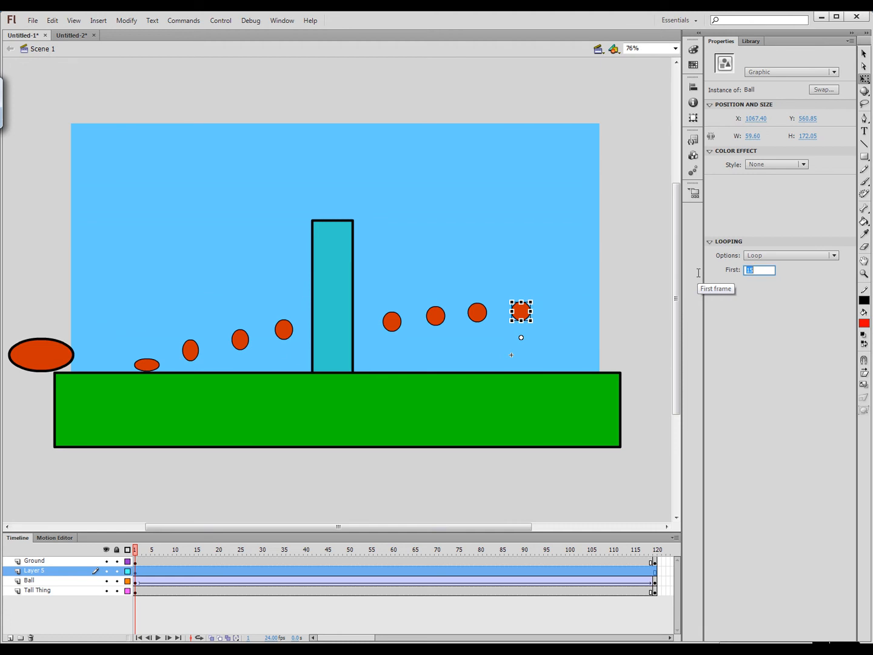
# - Move the Ball layer above Layer 5 and play the scene before and after the change
pyautogui.click(636, 289)
pyautogui.press('Return')
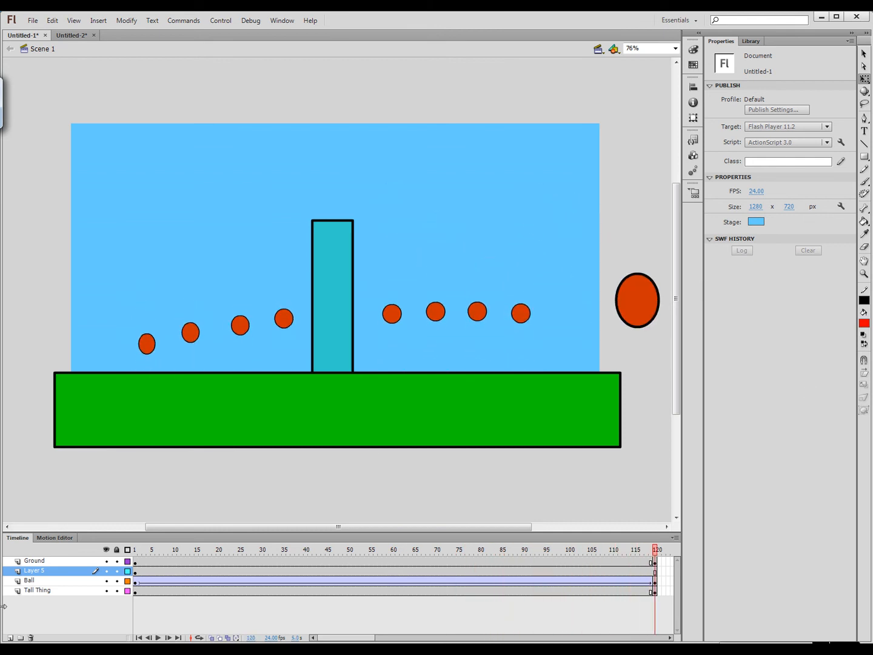
pyautogui.moveTo(17, 581)
pyautogui.mouseDown()
pyautogui.moveTo(18, 571)
pyautogui.moveTo(30, 570)
pyautogui.mouseUp()
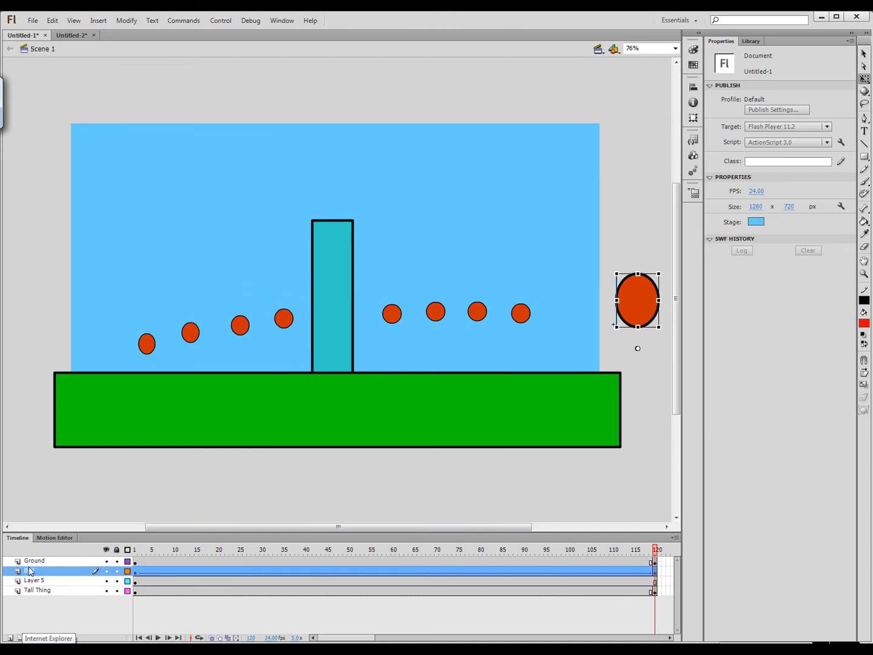
pyautogui.press('Return')
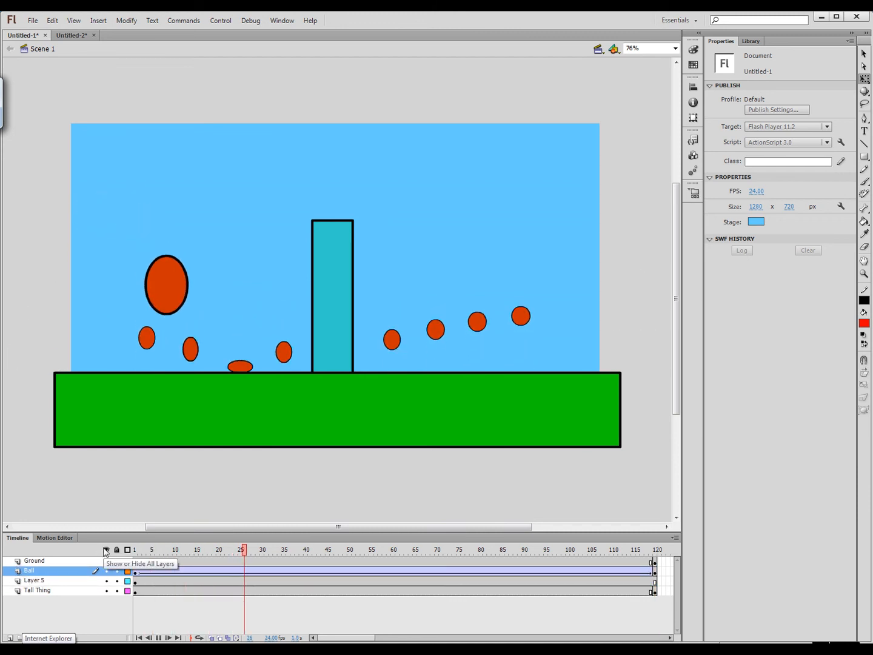
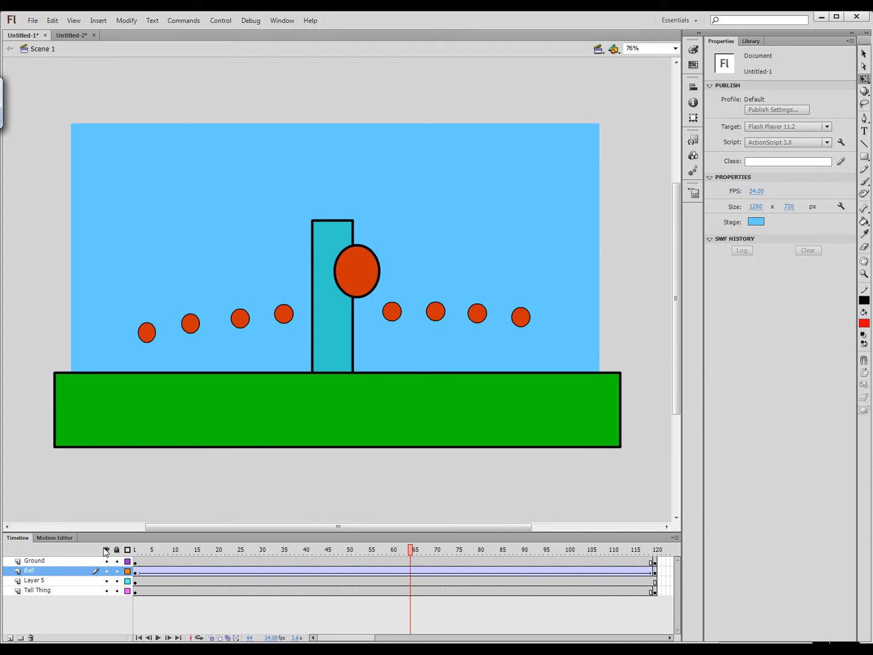
# - Duplicate the Ball symbol in the library as a graphic named Ball Lean
pyautogui.click(750, 43)
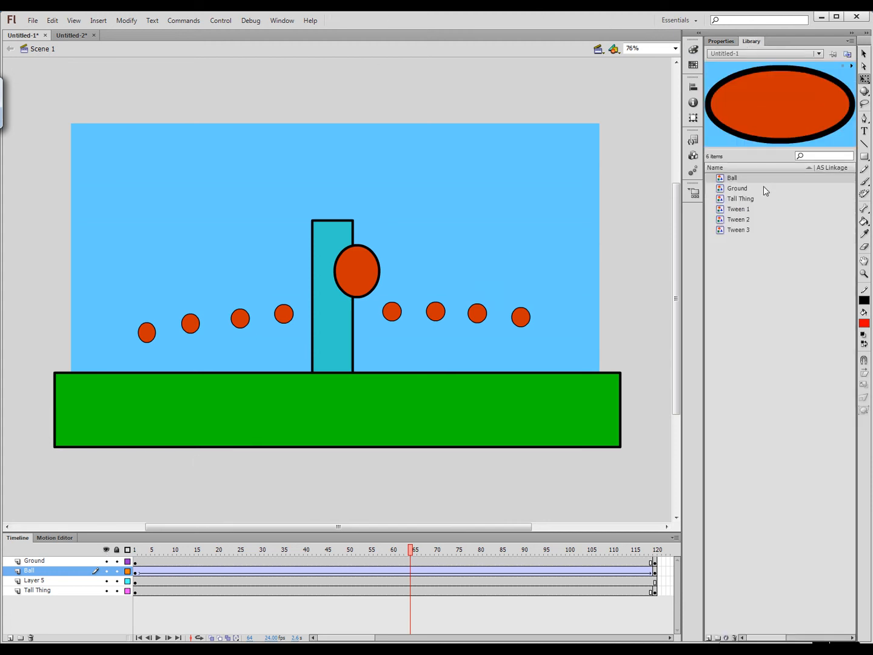
pyautogui.rightClick(719, 181)
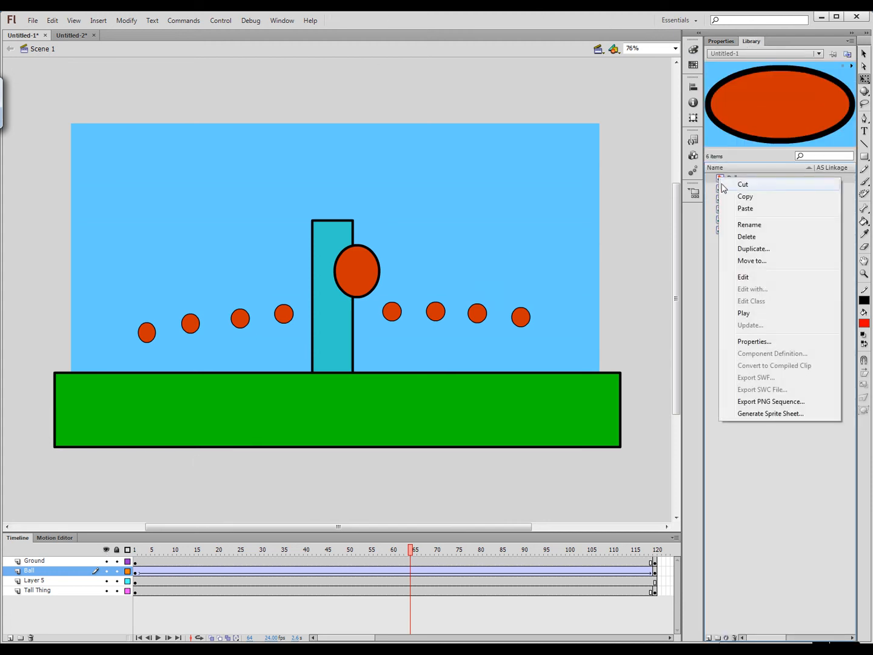
pyautogui.click(753, 250)
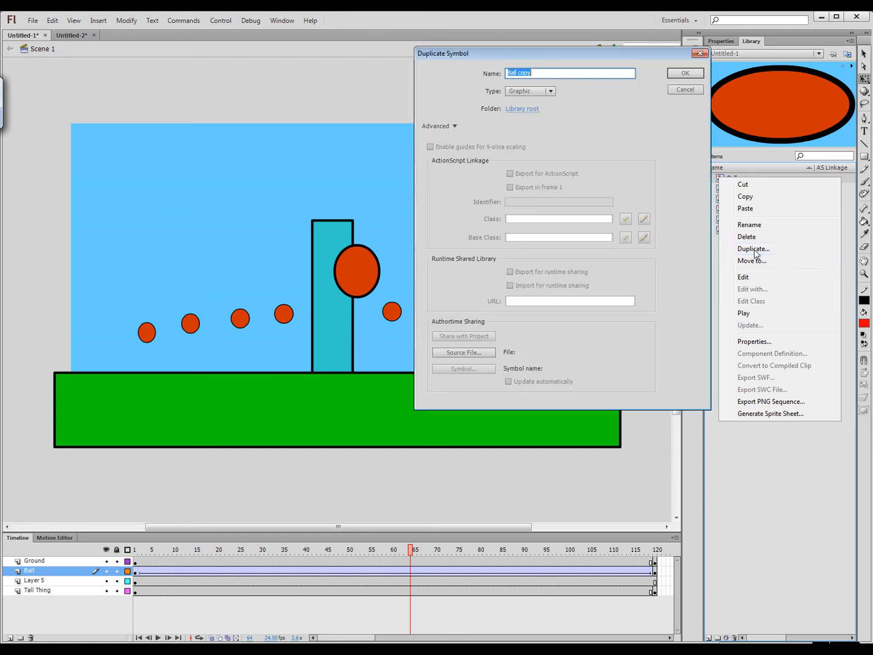
pyautogui.click(551, 72)
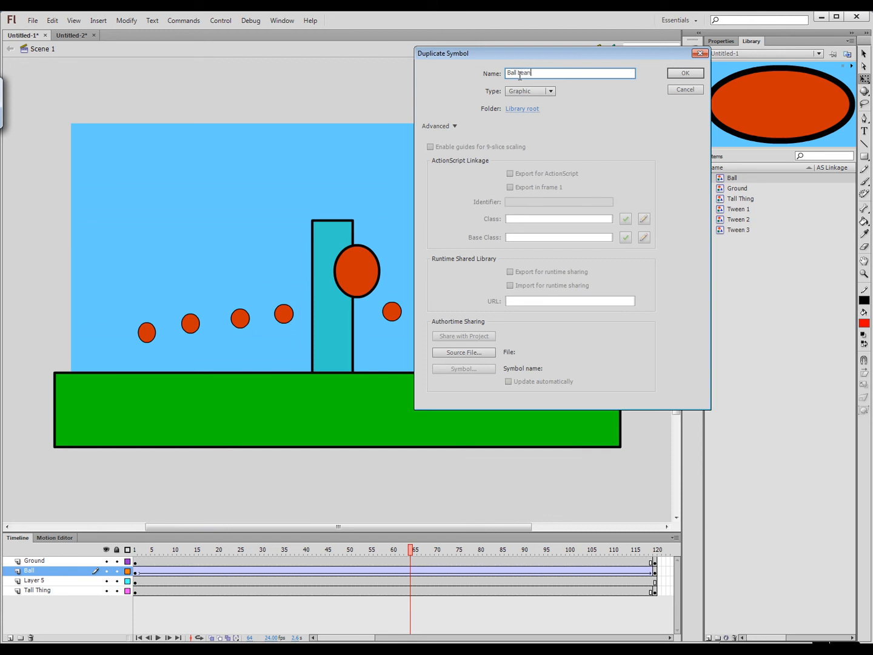
pyautogui.press('Return')
# - Open the Ball Lean symbol and rotate its ball slightly clockwise at frame 2
pyautogui.moveTo(138, 550); pyautogui.dragTo(262, 552)
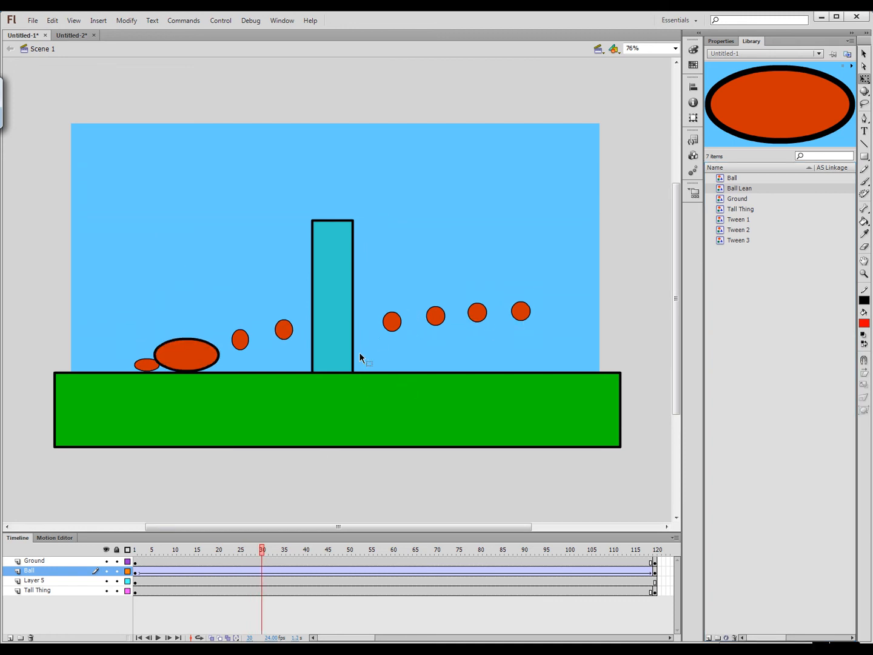
pyautogui.moveTo(262, 551); pyautogui.dragTo(385, 552)
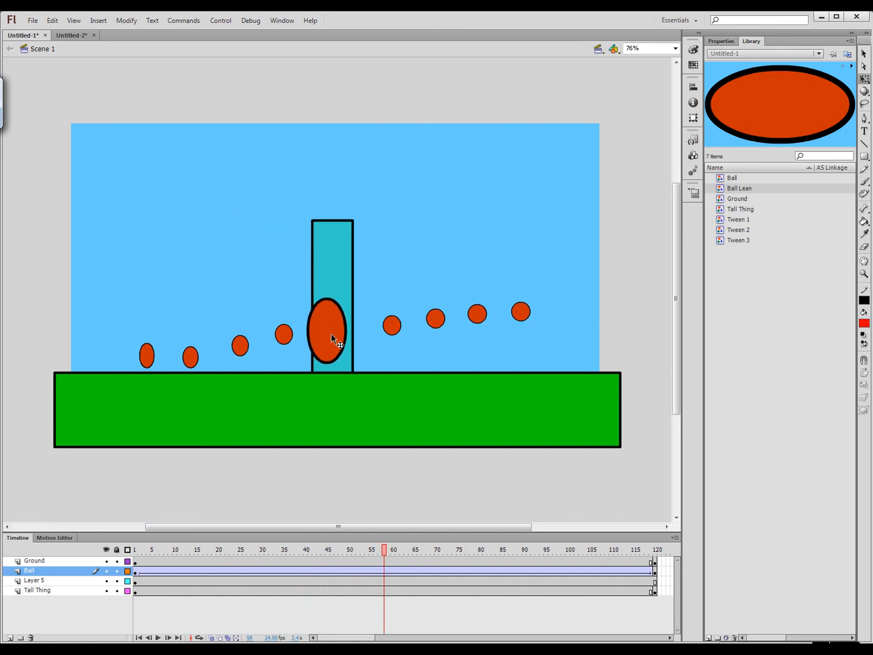
pyautogui.doubleClick(722, 190)
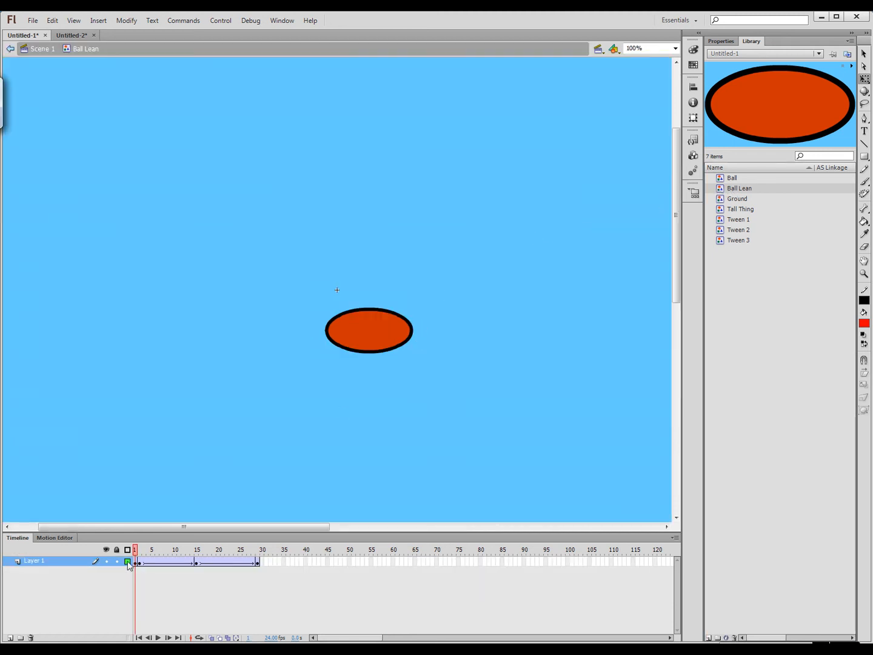
pyautogui.moveTo(137, 551); pyautogui.dragTo(140, 550)
pyautogui.click(366, 317)
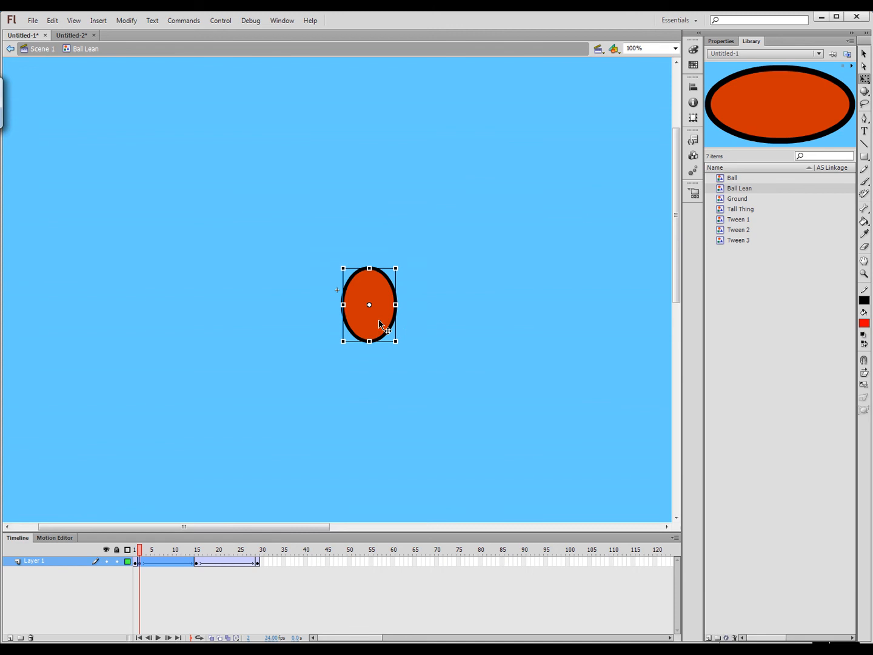
pyautogui.moveTo(403, 342)
pyautogui.mouseDown()
pyautogui.moveTo(386, 337)
pyautogui.moveTo(396, 338)
pyautogui.mouseUp()
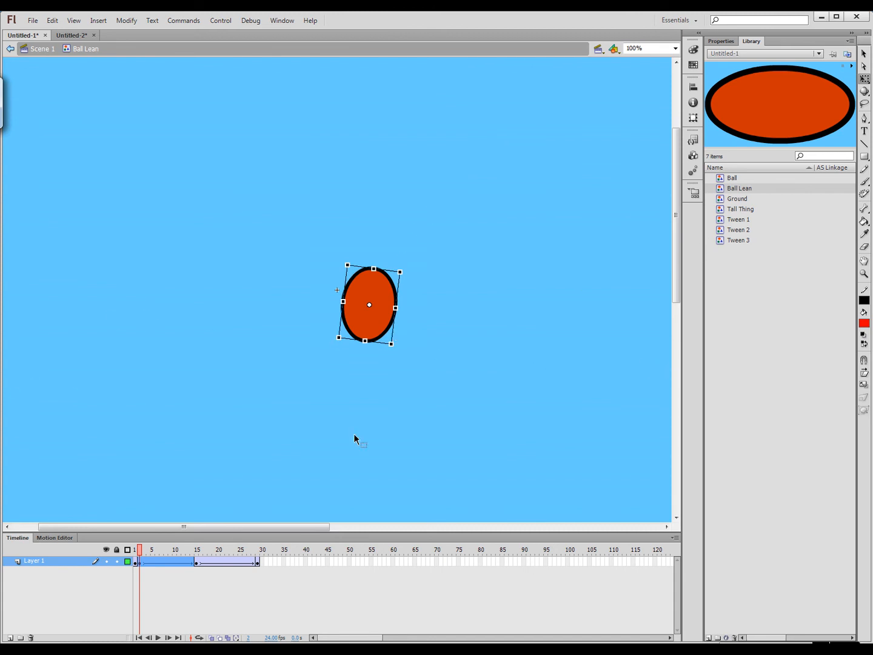
# - Rotate the ball slightly counterclockwise at frame 29 of Ball Lean, and return to Scene 1 to play it
pyautogui.click(258, 551)
pyautogui.click(372, 314)
pyautogui.moveTo(402, 348); pyautogui.dragTo(411, 335)
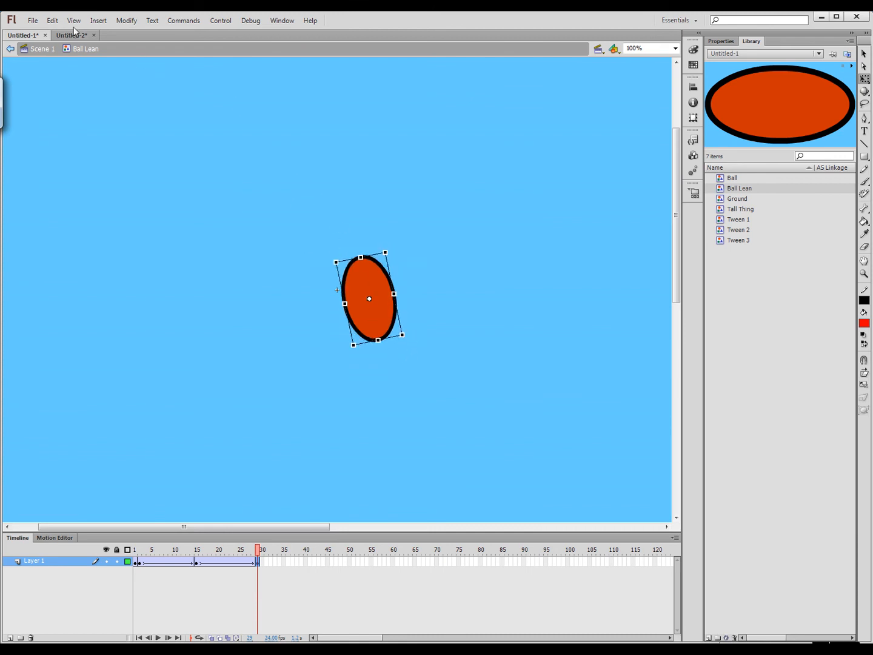
pyautogui.click(41, 50)
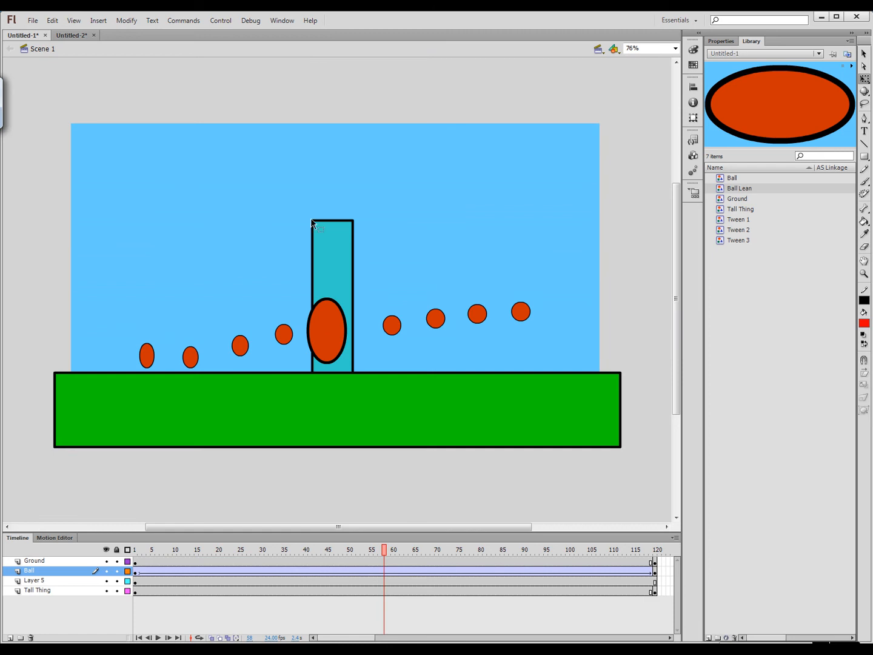
pyautogui.press('Return')
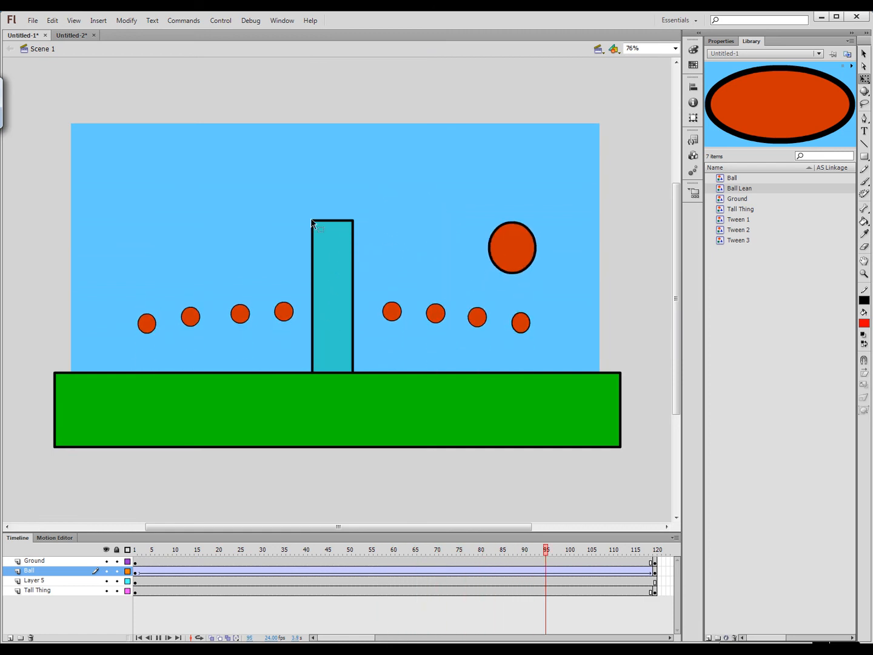
pyautogui.press('Return')
# - At frame 1, swap the large ball's symbol for Ball Lean and play the scene
pyautogui.moveTo(191, 549); pyautogui.dragTo(134, 550)
pyautogui.click(63, 357)
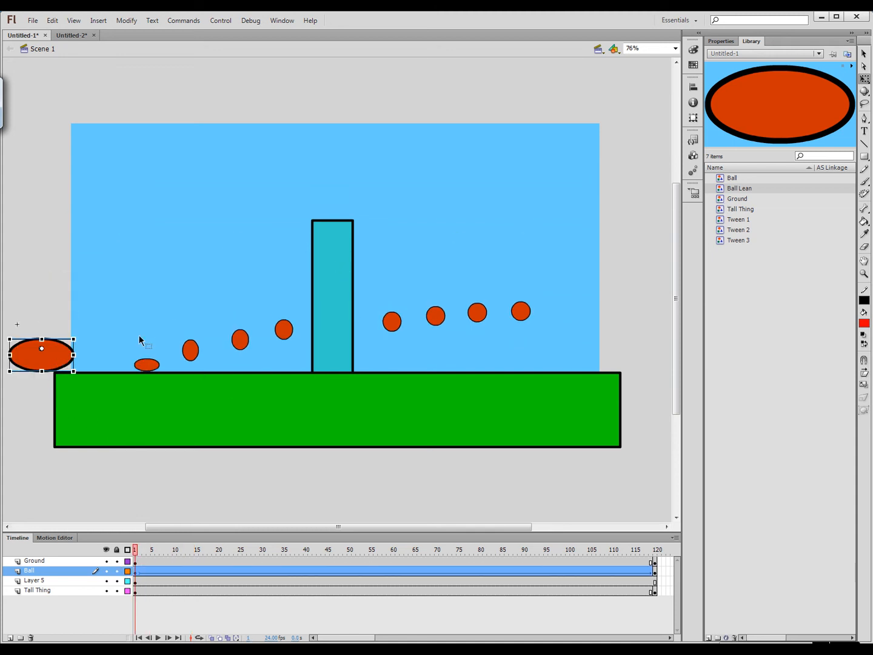
pyautogui.rightClick(46, 360)
pyautogui.click(84, 536)
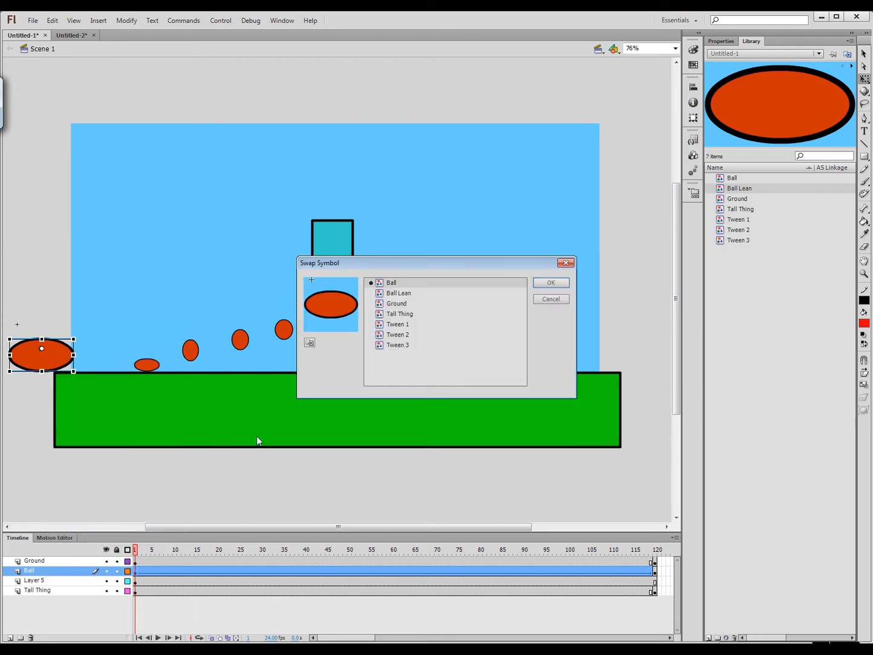
pyautogui.click(395, 294)
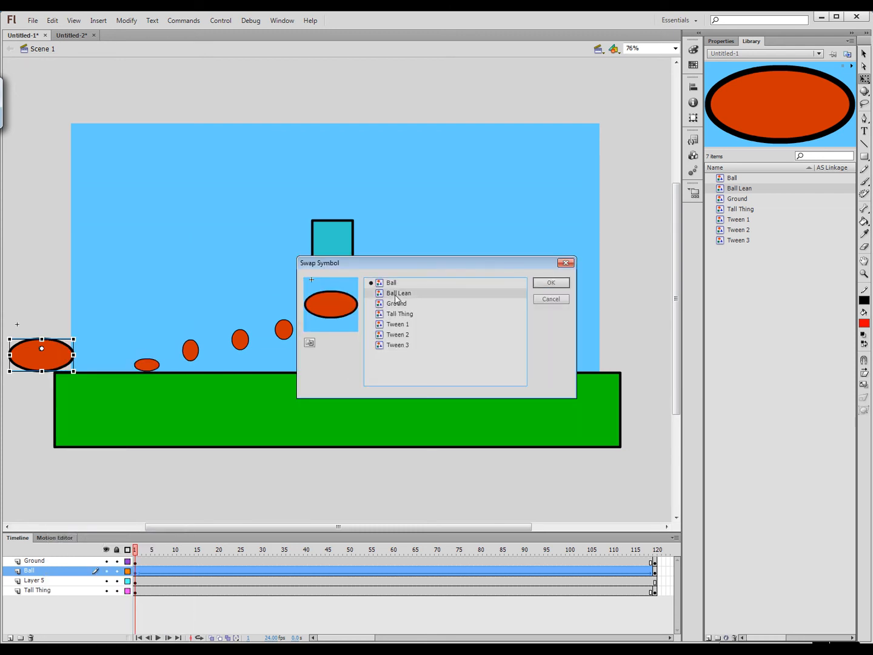
pyautogui.click(559, 284)
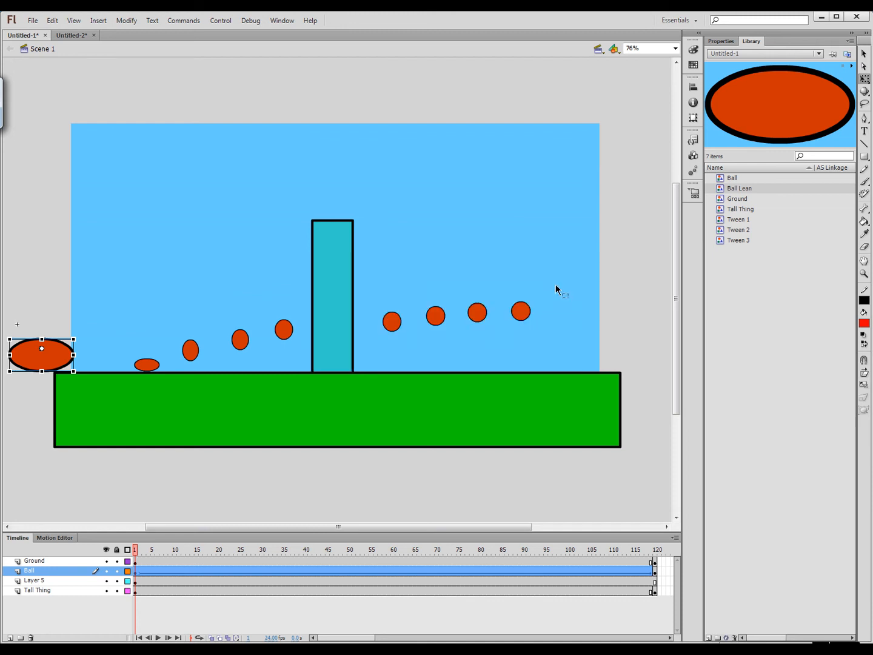
pyautogui.press('Return')
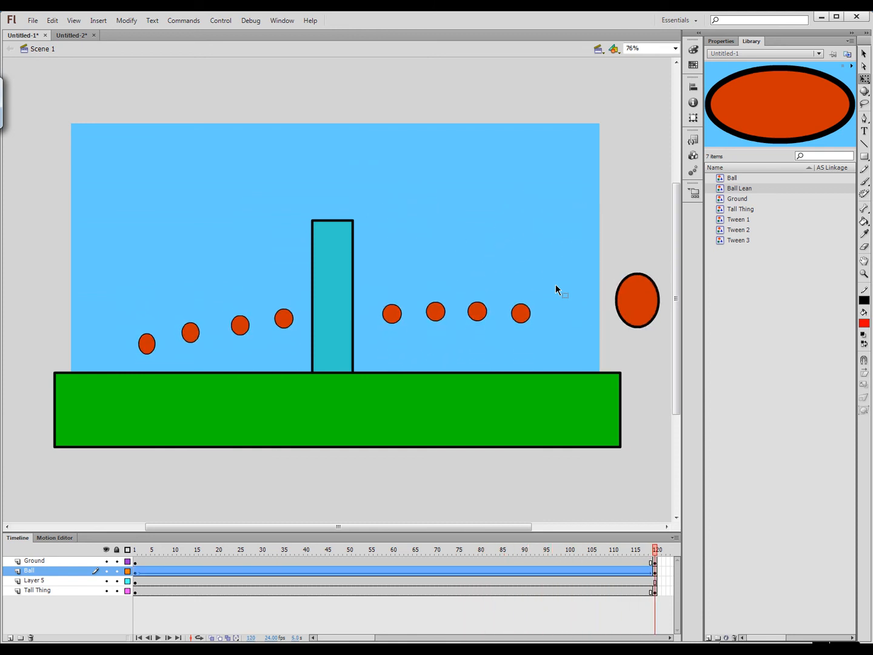
pyautogui.press('Return')
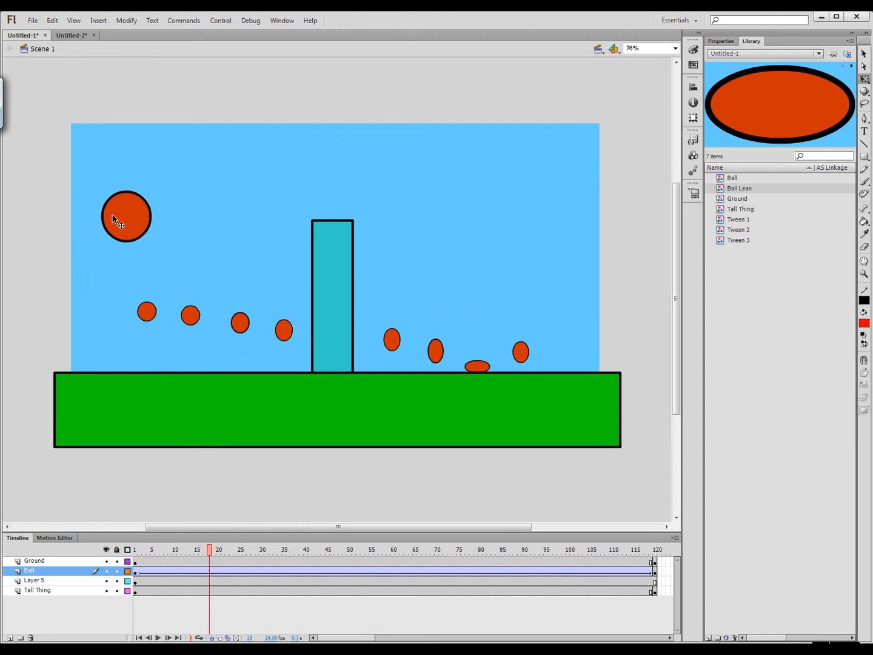
# - At frame 1, apply a Tint color effect to the large Ball Lean instance
pyautogui.moveTo(150, 551); pyautogui.dragTo(131, 574)
pyautogui.click(40, 358)
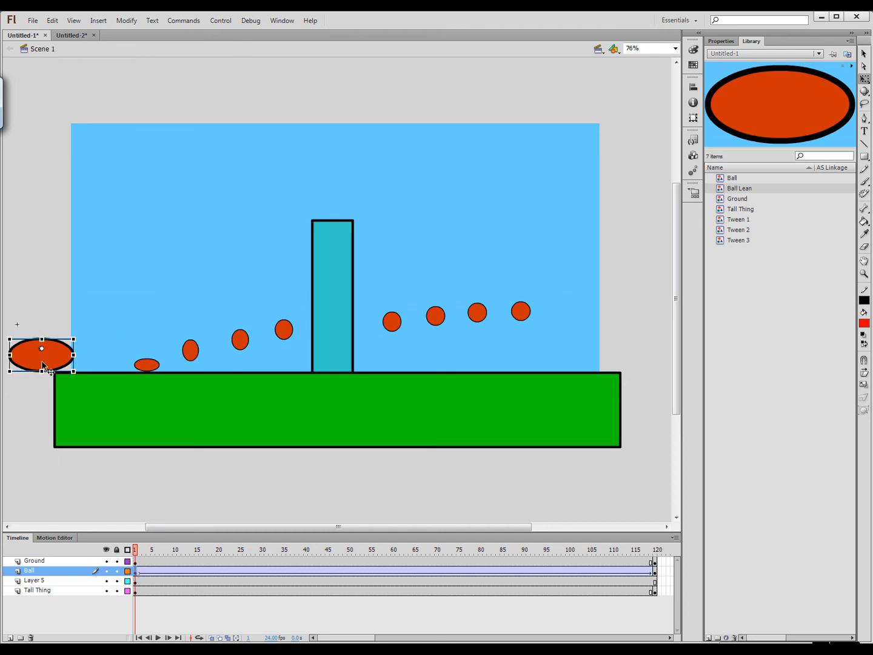
pyautogui.click(728, 41)
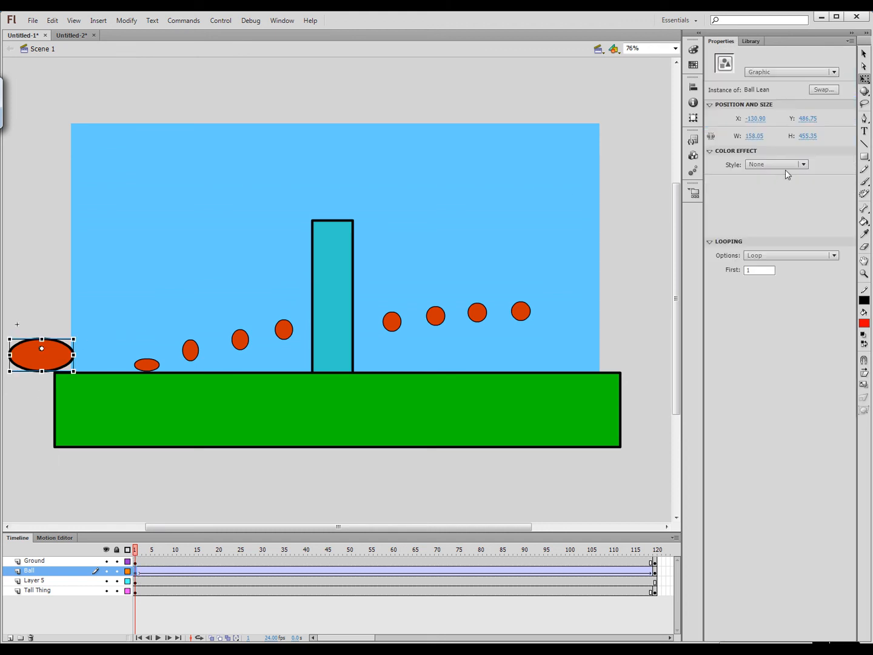
pyautogui.click(789, 167)
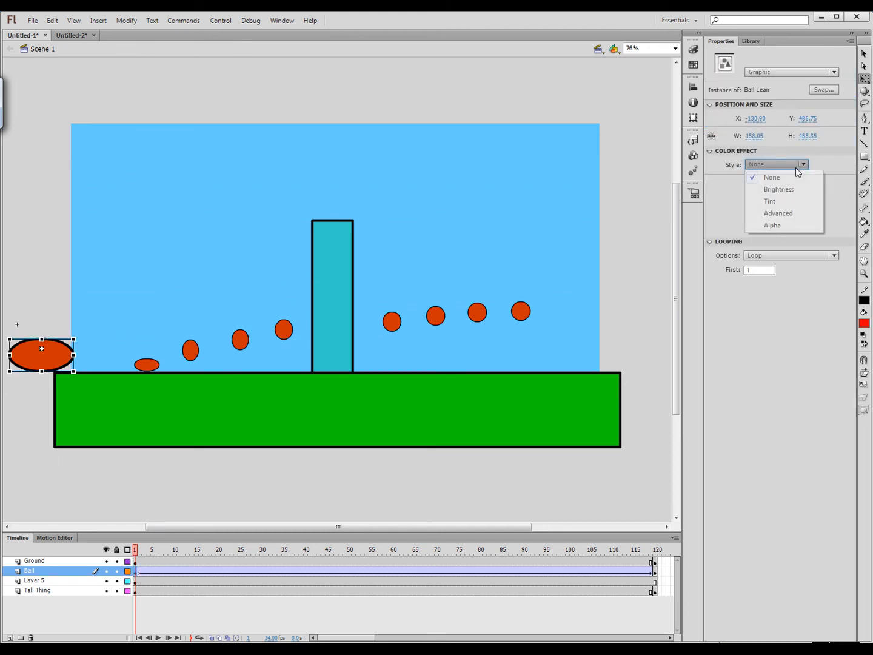
pyautogui.click(778, 200)
# - Try different tint settings on the large ball, including 100% tint with red 255, green 0 and blue 0, and play the scene
pyautogui.moveTo(778, 185); pyautogui.dragTo(624, 193)
pyautogui.moveTo(806, 200); pyautogui.dragTo(746, 210)
pyautogui.moveTo(804, 224); pyautogui.dragTo(732, 226)
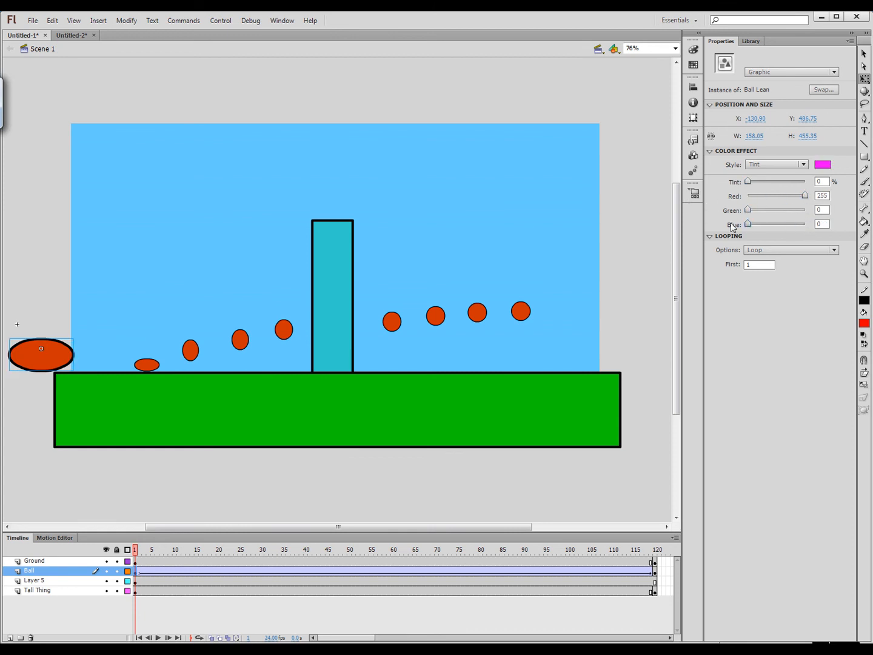
pyautogui.moveTo(749, 182); pyautogui.dragTo(825, 191)
pyautogui.moveTo(747, 195); pyautogui.dragTo(805, 195)
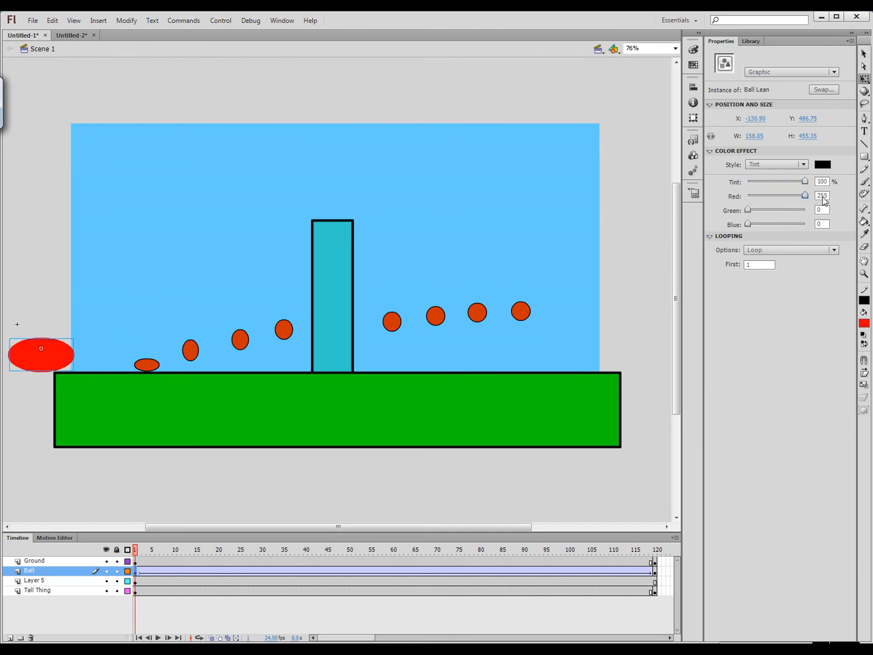
pyautogui.moveTo(751, 212); pyautogui.dragTo(772, 200)
pyautogui.press('Return')
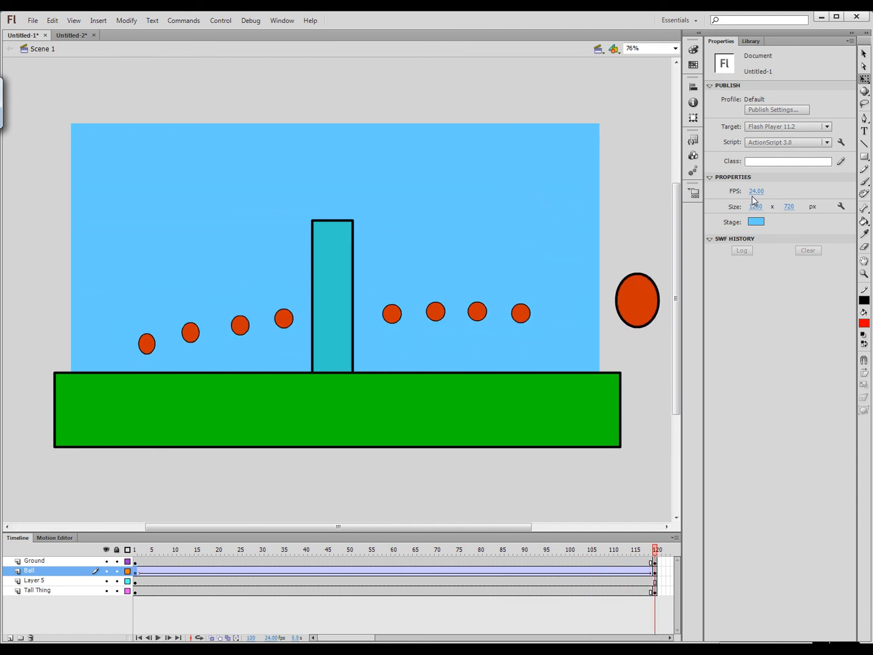
pyautogui.moveTo(655, 550); pyautogui.dragTo(78, 559)
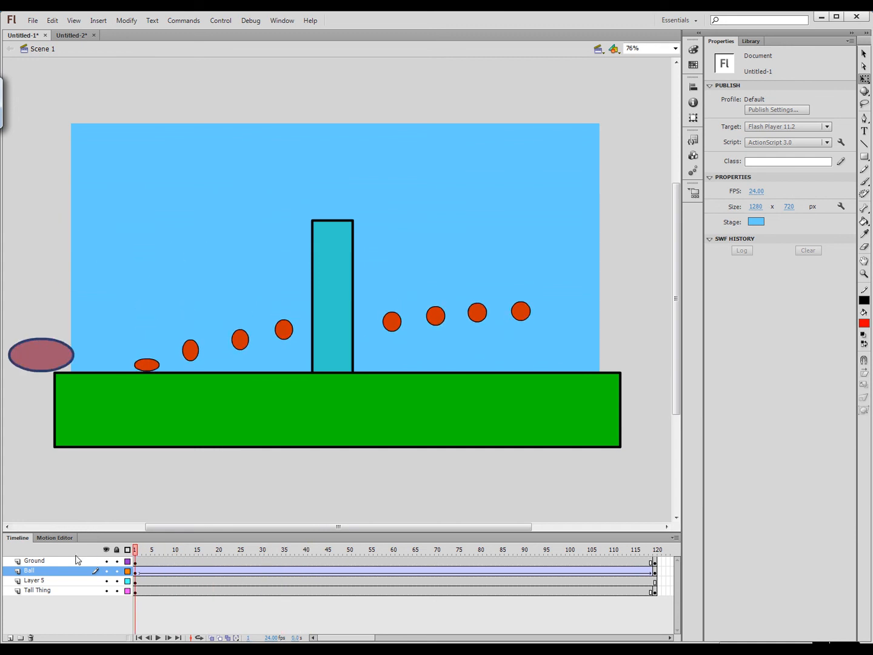
# - Undo the last tint adjustments on the large ball at frame 1
pyautogui.hotkey('ctrl', 'z')
pyautogui.hotkey('ctrl', 'z')
pyautogui.hotkey('ctrl', 'z')
pyautogui.hotkey('ctrl', 'z')
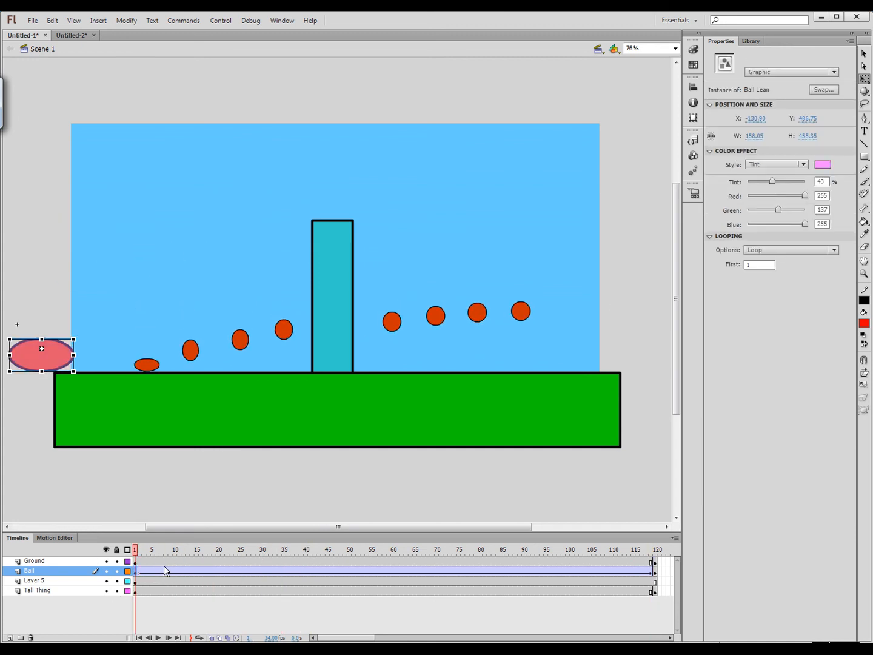
# - Undo the remaining tint adjustments on the large ball, set its color effect style to None, and deselect it
pyautogui.hotkey('ctrl', 'z')
pyautogui.hotkey('ctrl', 'z')
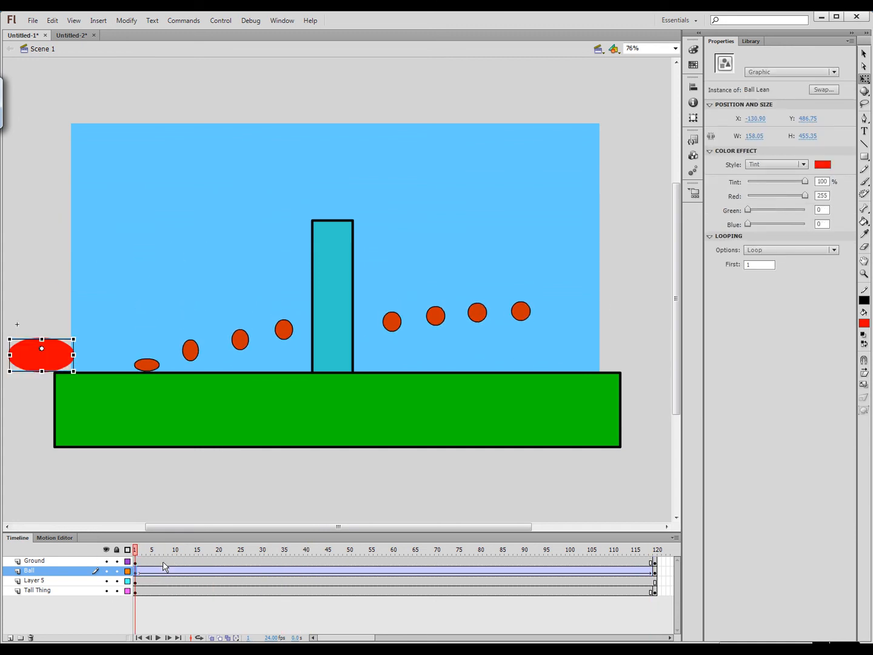
pyautogui.hotkey('ctrl', 'z')
pyautogui.hotkey('ctrl', 'z')
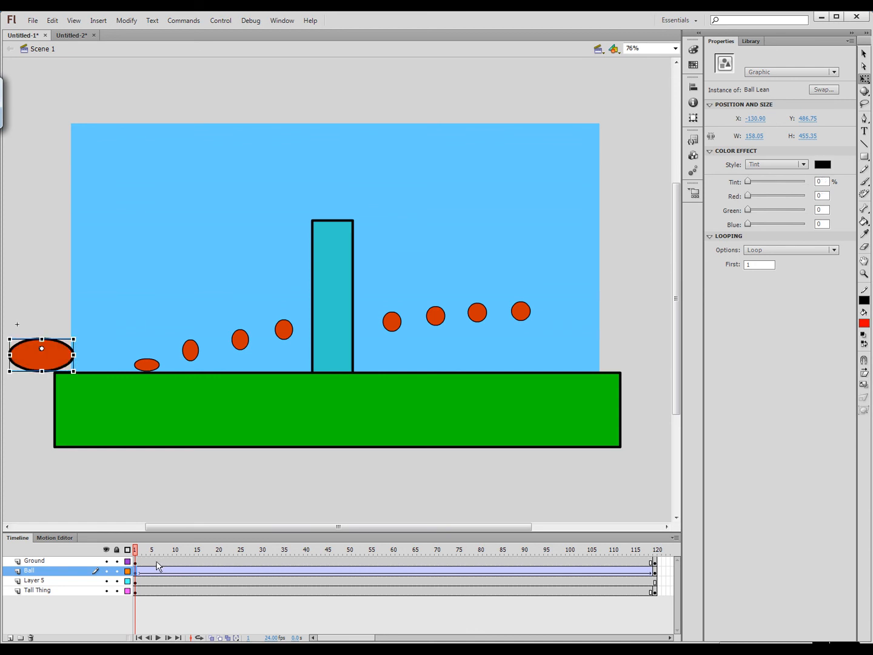
pyautogui.hotkey('ctrl', 'z')
pyautogui.hotkey('ctrl', 'z')
pyautogui.click(804, 164)
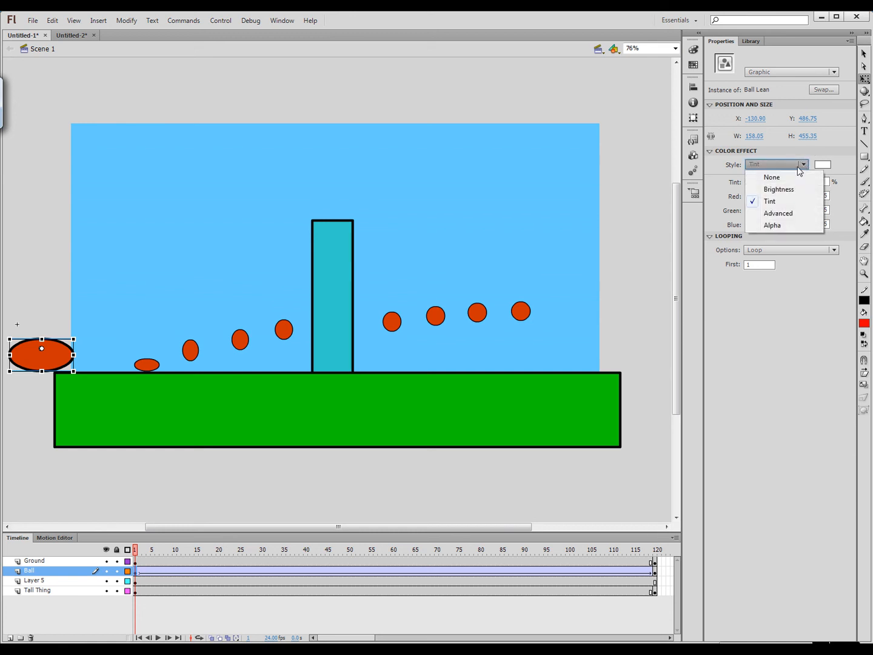
pyautogui.click(780, 179)
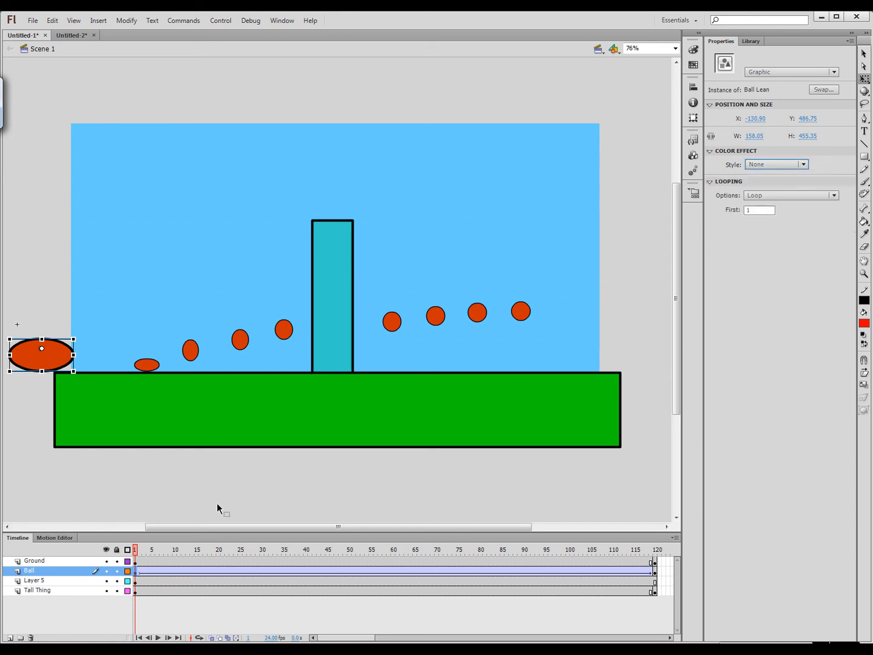
pyautogui.moveTo(138, 554); pyautogui.dragTo(58, 559)
pyautogui.click(222, 281)
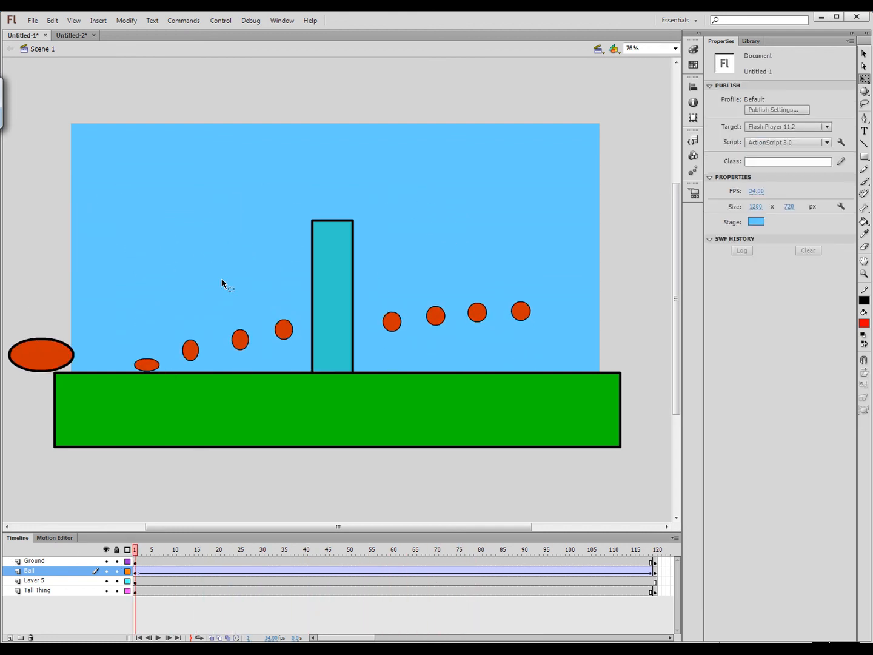
# - Open the Tall Thing symbol from the library for editing and deselect its rectangle
pyautogui.click(329, 262)
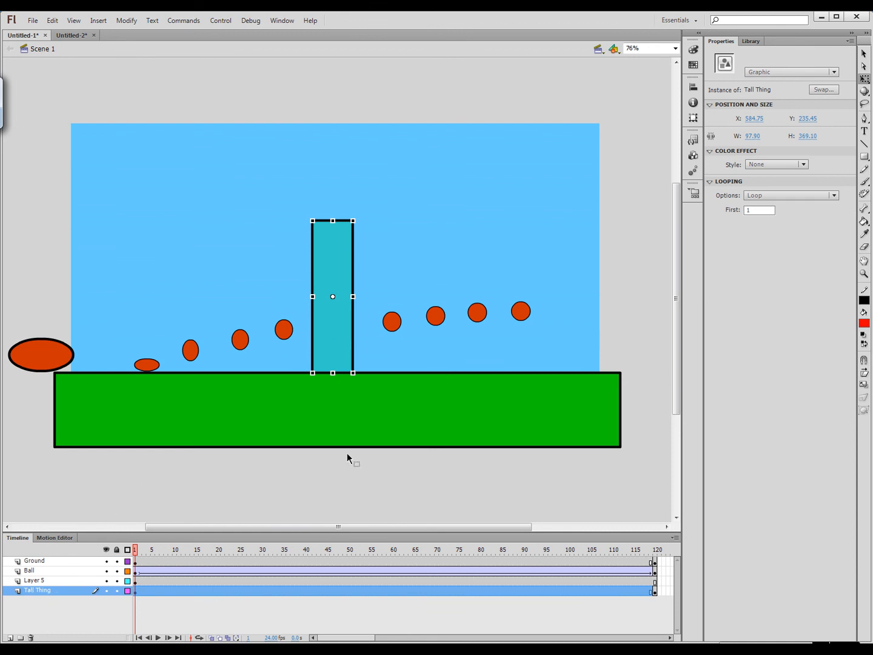
pyautogui.click(751, 41)
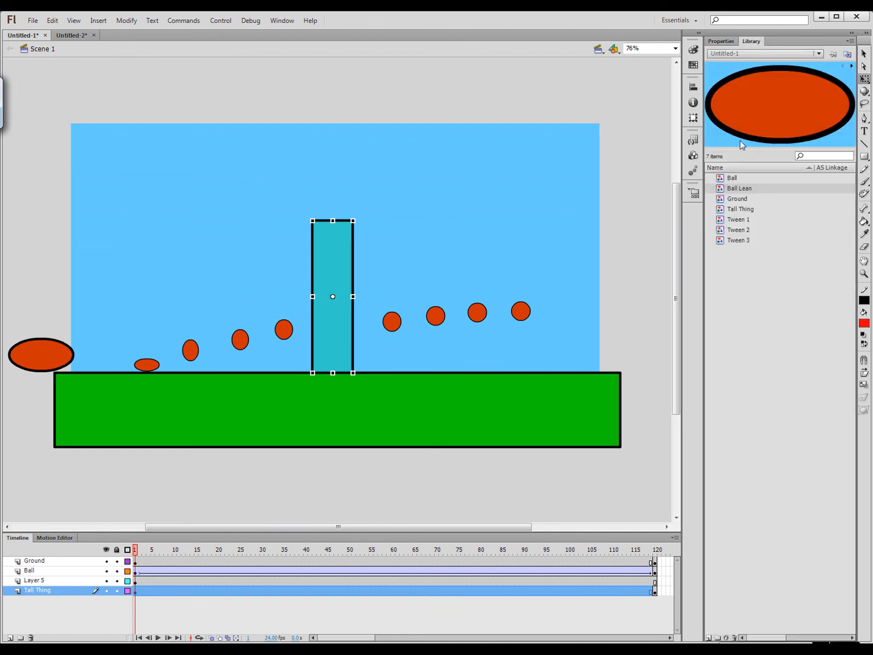
pyautogui.click(737, 212)
pyautogui.doubleClick(721, 211)
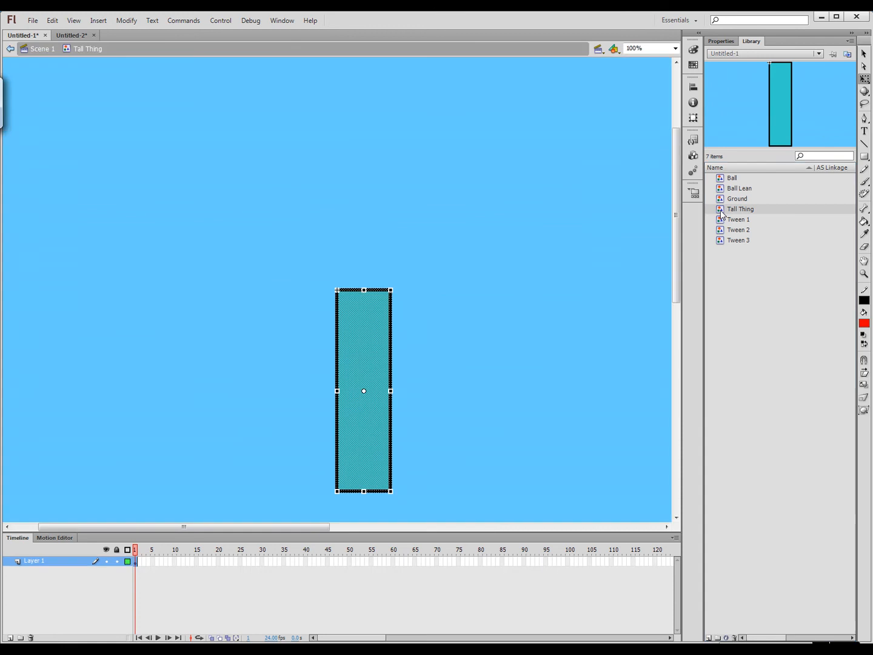
pyautogui.click(421, 309)
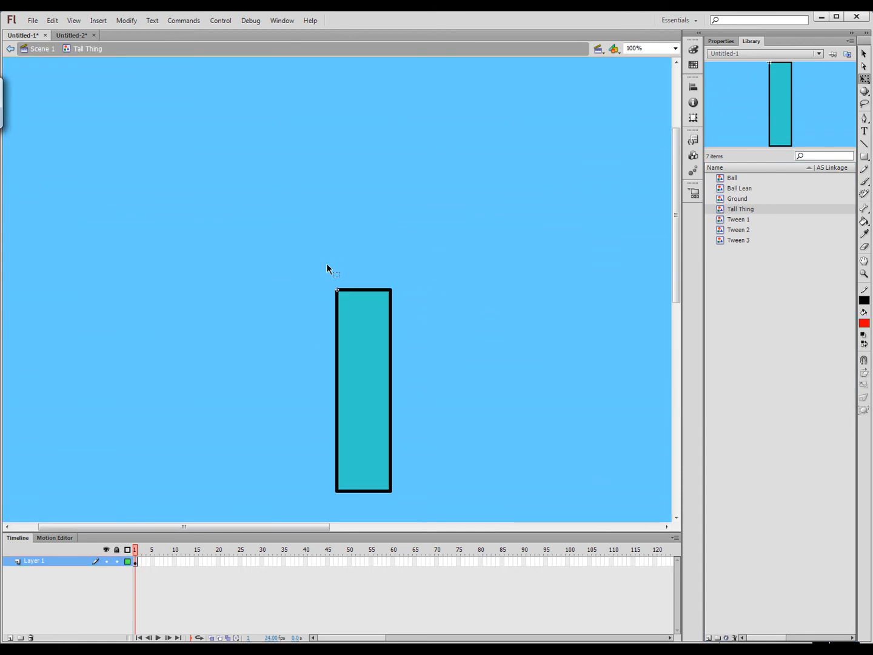
# - Insert a keyframe at frame 50 of Layer 1 in the Tall Thing symbol
pyautogui.rightClick(264, 564)
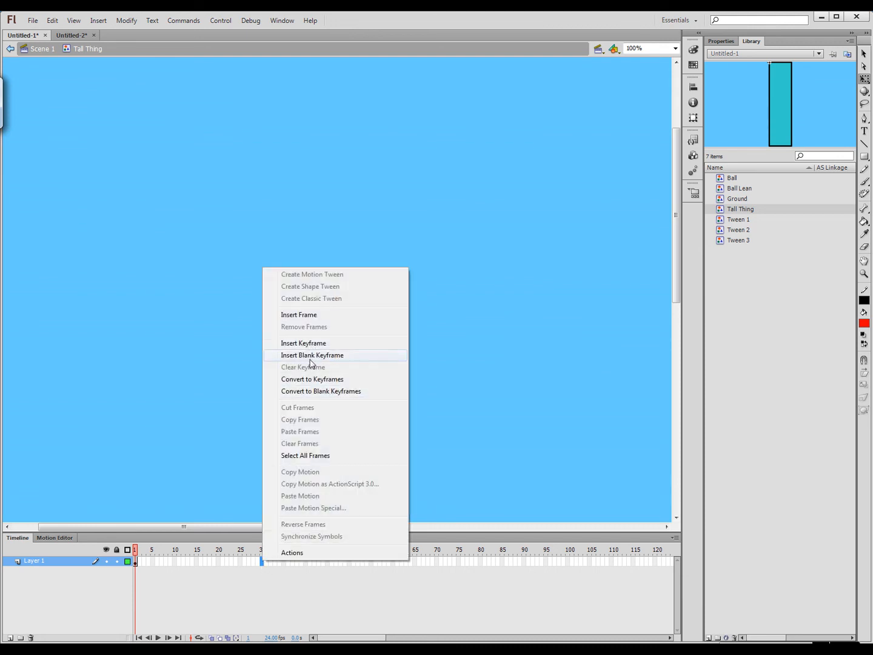
pyautogui.click(306, 592)
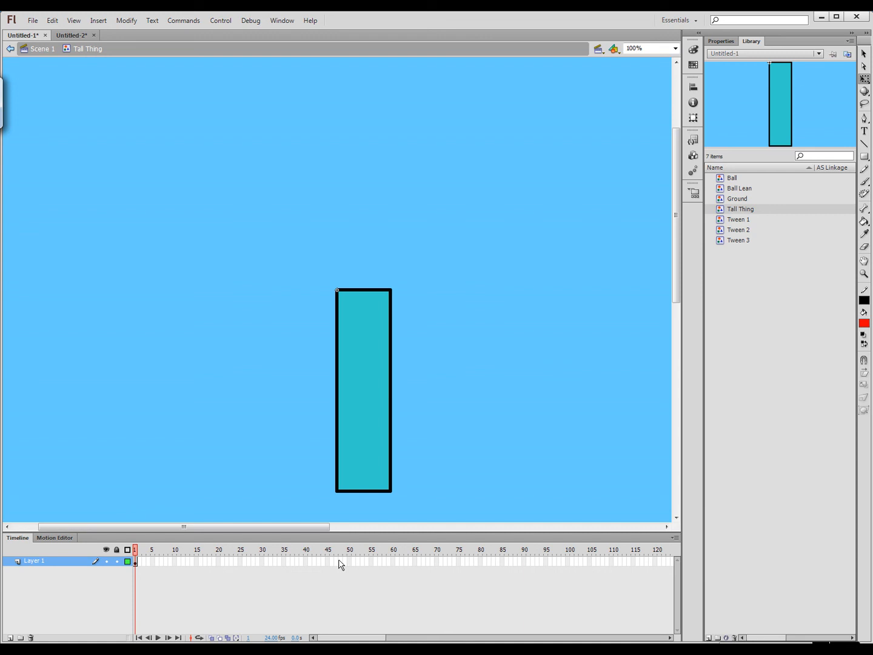
pyautogui.rightClick(349, 564)
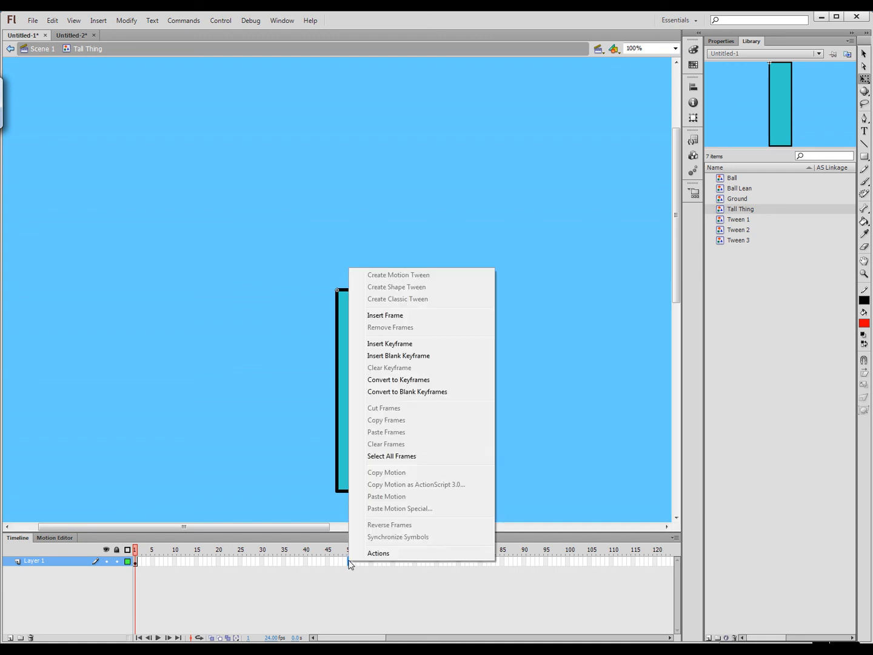
pyautogui.click(384, 344)
pyautogui.click(394, 609)
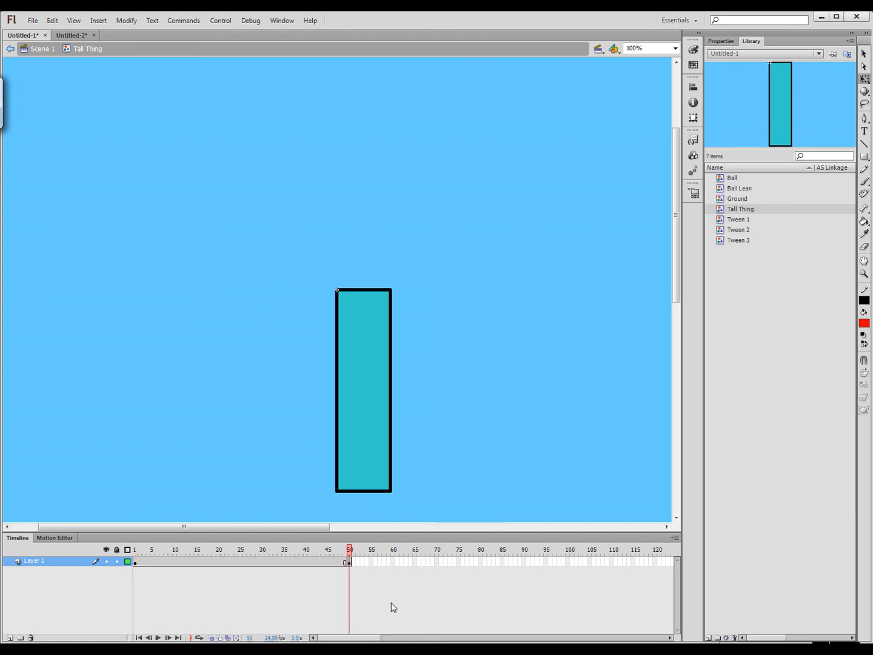
# - At frame 25, try shifting the rectangle's upper corners to the left and curving both long sides without adding a keyframe
pyautogui.moveTo(314, 553); pyautogui.dragTo(240, 563)
pyautogui.click(864, 66)
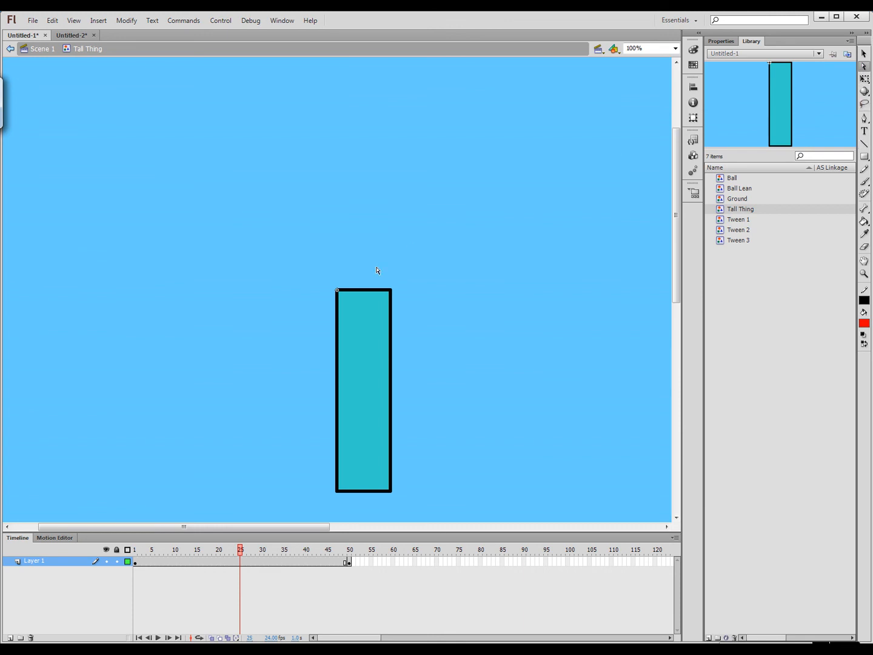
pyautogui.click(864, 54)
pyautogui.moveTo(337, 293); pyautogui.dragTo(310, 313)
pyautogui.moveTo(391, 292); pyautogui.dragTo(352, 278)
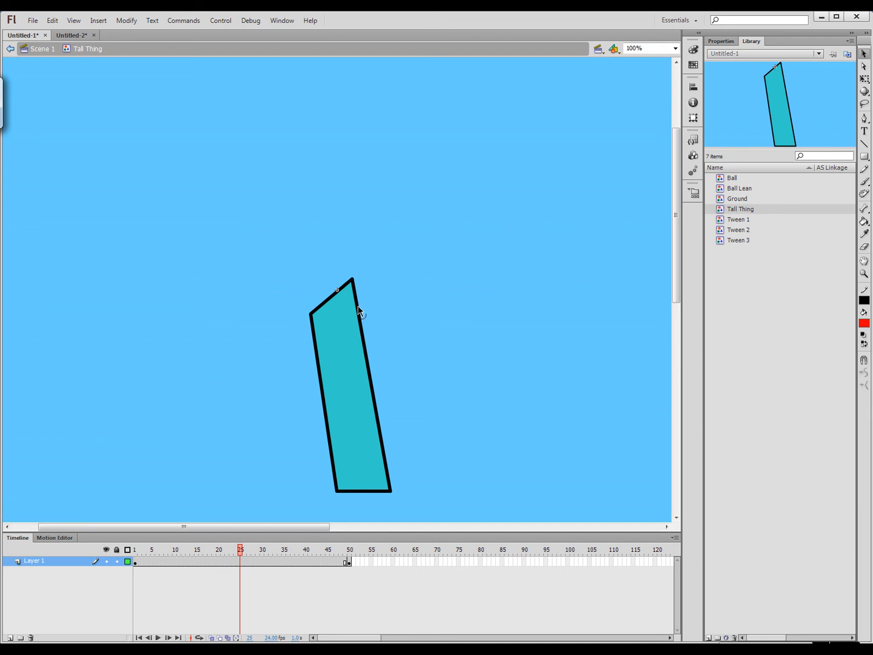
pyautogui.moveTo(360, 307); pyautogui.dragTo(373, 298)
pyautogui.moveTo(385, 252); pyautogui.dragTo(383, 243)
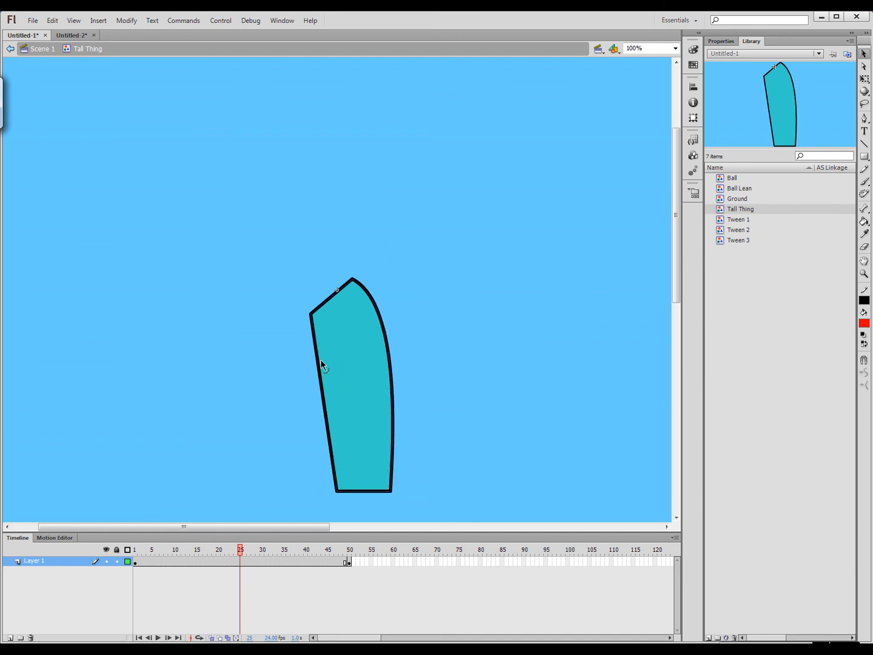
pyautogui.moveTo(338, 325); pyautogui.dragTo(395, 375)
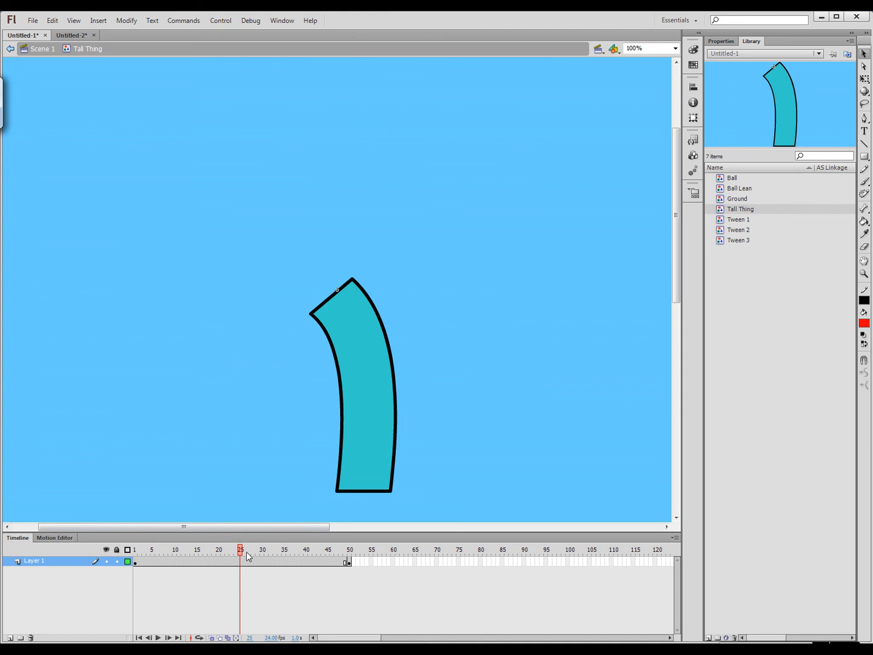
# - Undo the corner moves and side curves made to the tall rectangle
pyautogui.hotkey('ctrl', 'z')
pyautogui.hotkey('ctrl', 'z')
pyautogui.hotkey('ctrl', 'z')
pyautogui.hotkey('ctrl', 'z')
pyautogui.hotkey('ctrl', 'z')
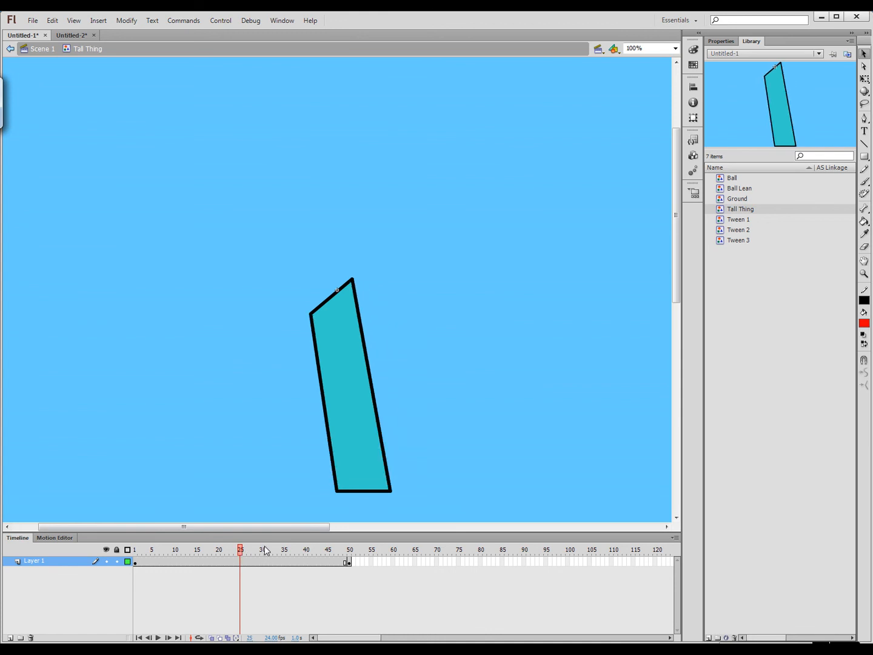
# - Insert a keyframe at frame 25 and bend the rectangle to the left by shifting its upper corners and curving its long sides
pyautogui.rightClick(242, 562)
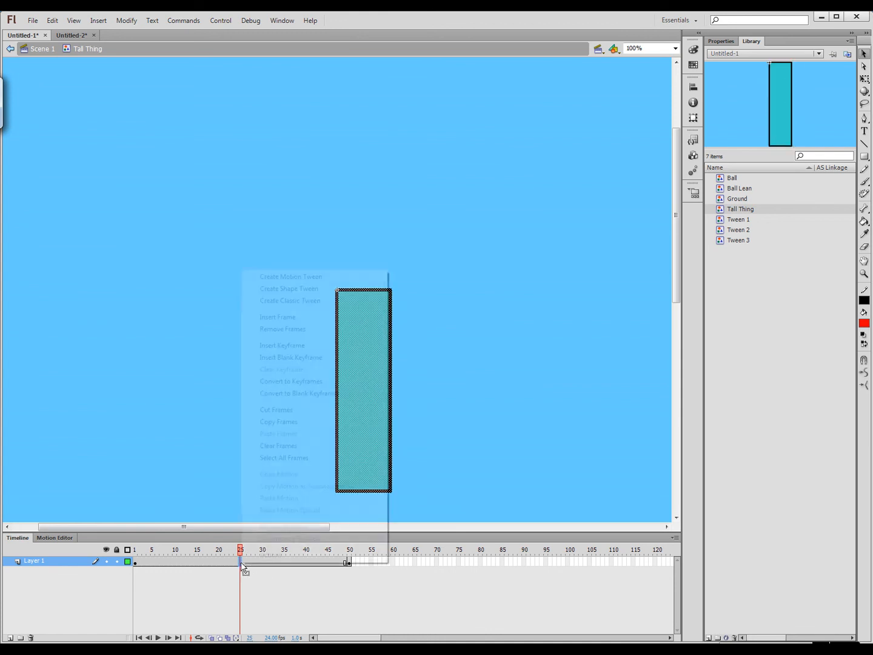
pyautogui.click(281, 346)
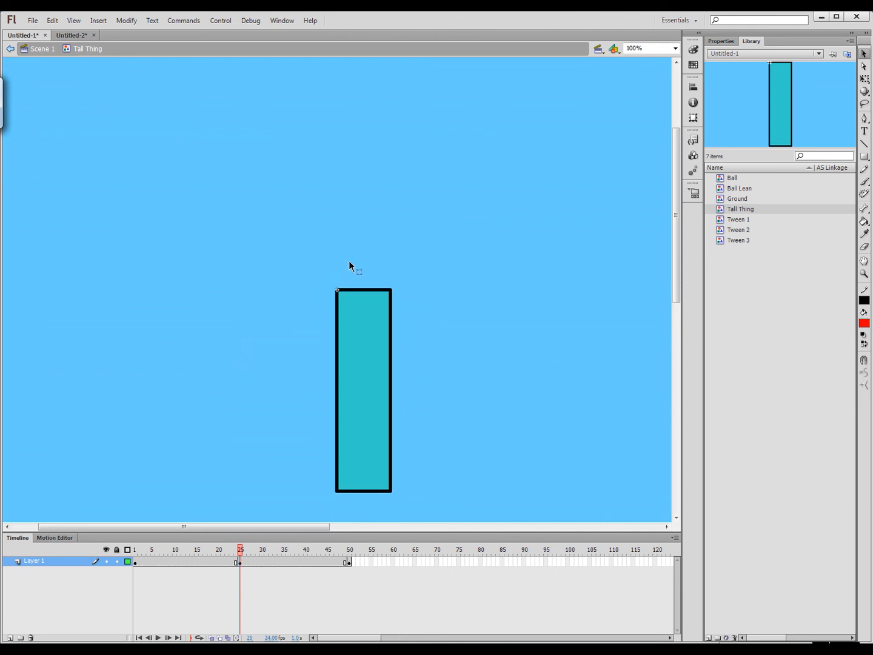
pyautogui.moveTo(337, 291); pyautogui.dragTo(314, 308)
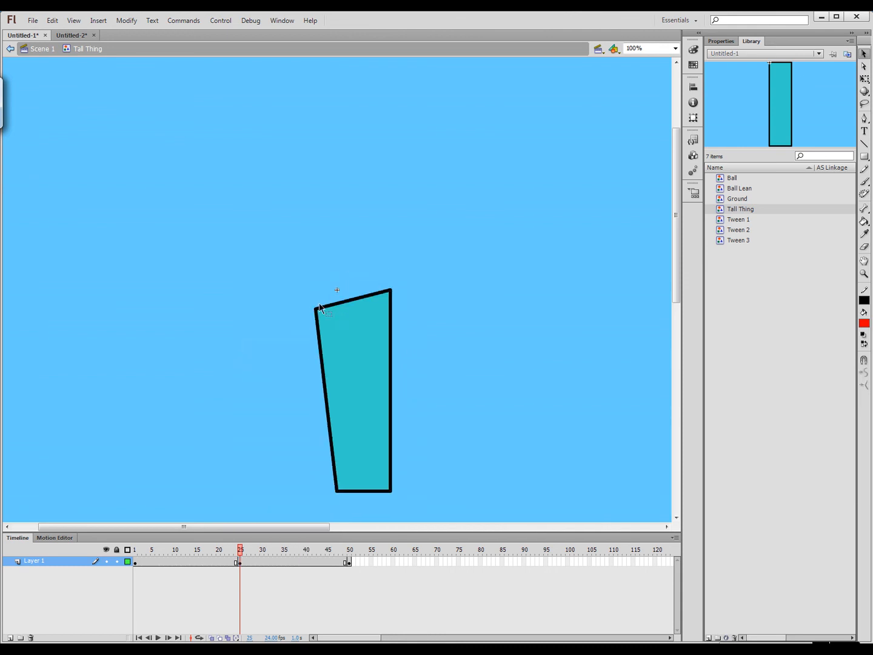
pyautogui.moveTo(388, 291); pyautogui.dragTo(361, 275)
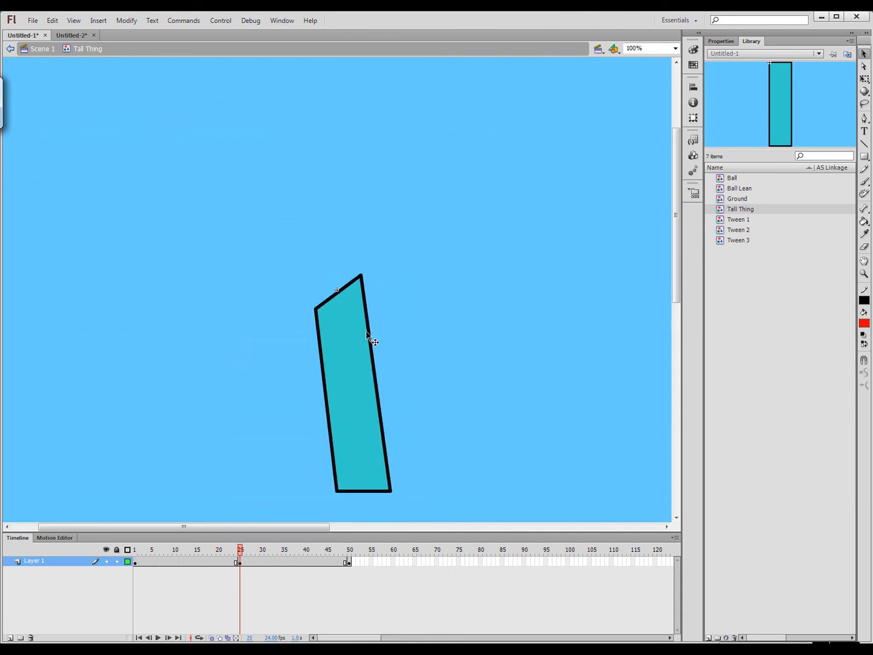
pyautogui.moveTo(372, 363); pyautogui.dragTo(386, 325)
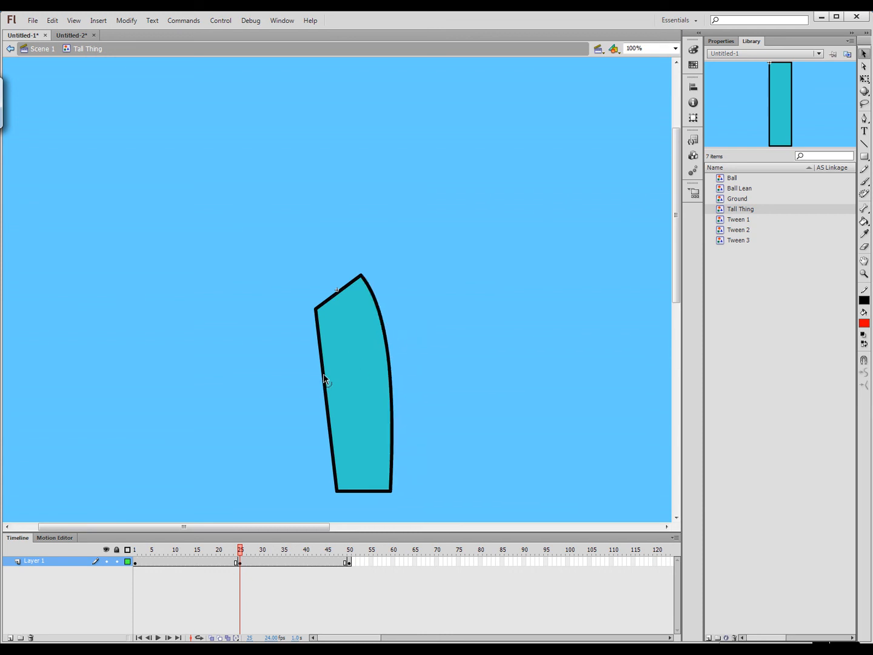
pyautogui.moveTo(339, 352); pyautogui.dragTo(338, 352)
# - Create a shape tween from frame 1 to frame 25 and scrub through it
pyautogui.moveTo(240, 548); pyautogui.dragTo(93, 548)
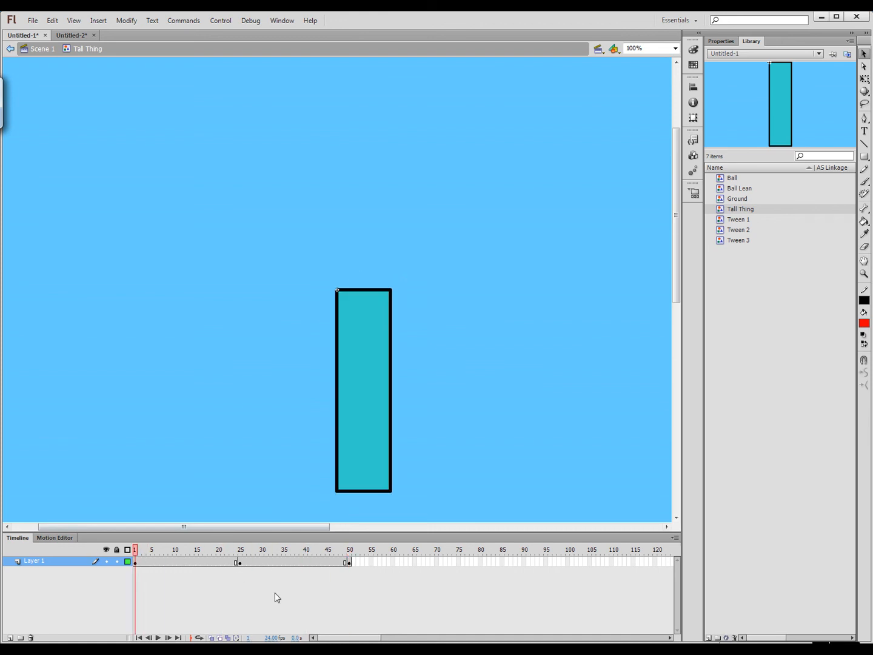
pyautogui.click(135, 562)
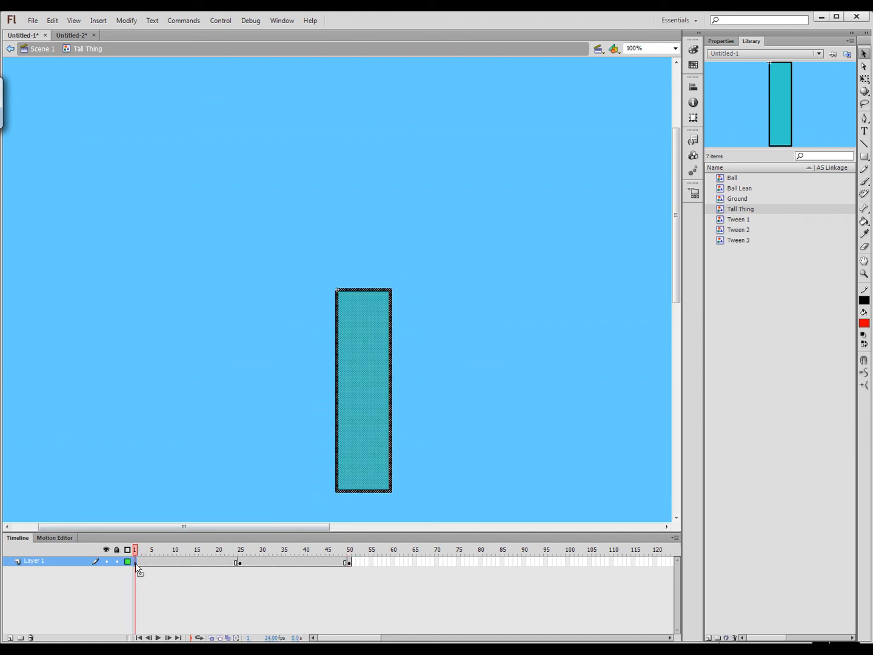
pyautogui.rightClick(135, 562)
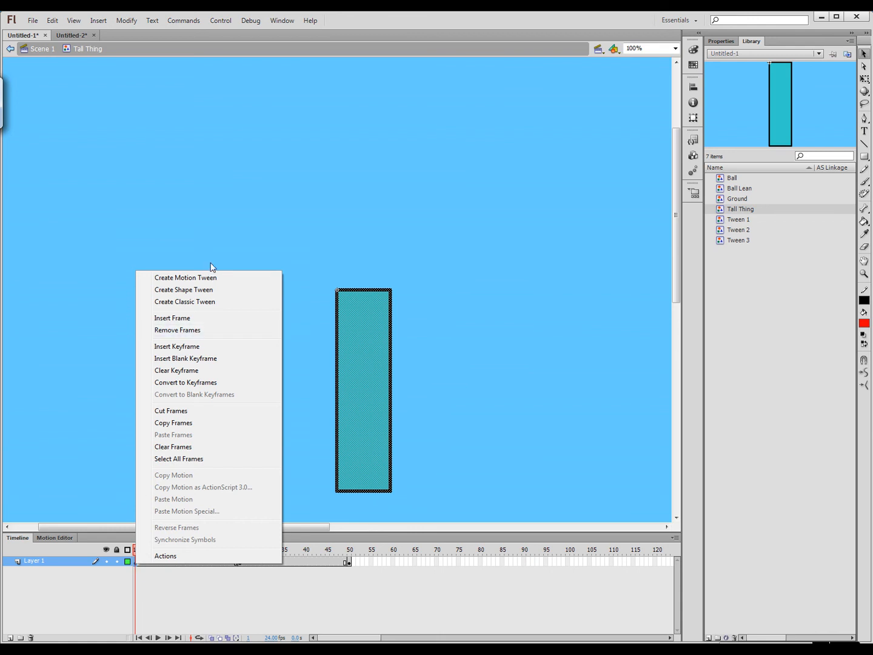
pyautogui.click(209, 290)
pyautogui.moveTo(140, 553); pyautogui.dragTo(253, 565)
# - Create a shape tween from frame 25 to frame 50 and scrub through the return to upright
pyautogui.rightClick(242, 562)
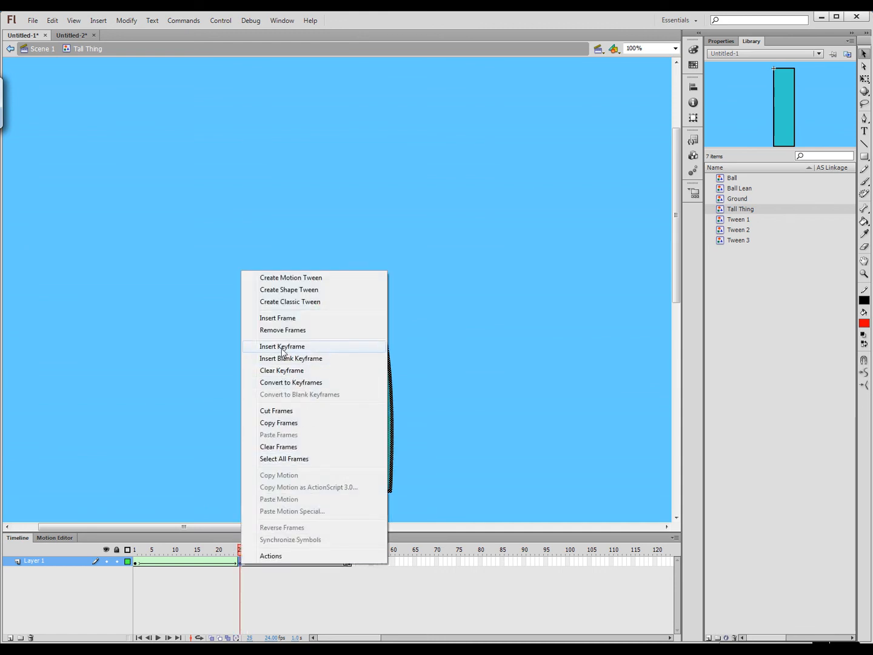
pyautogui.click(282, 348)
pyautogui.click(242, 563)
pyautogui.rightClick(241, 564)
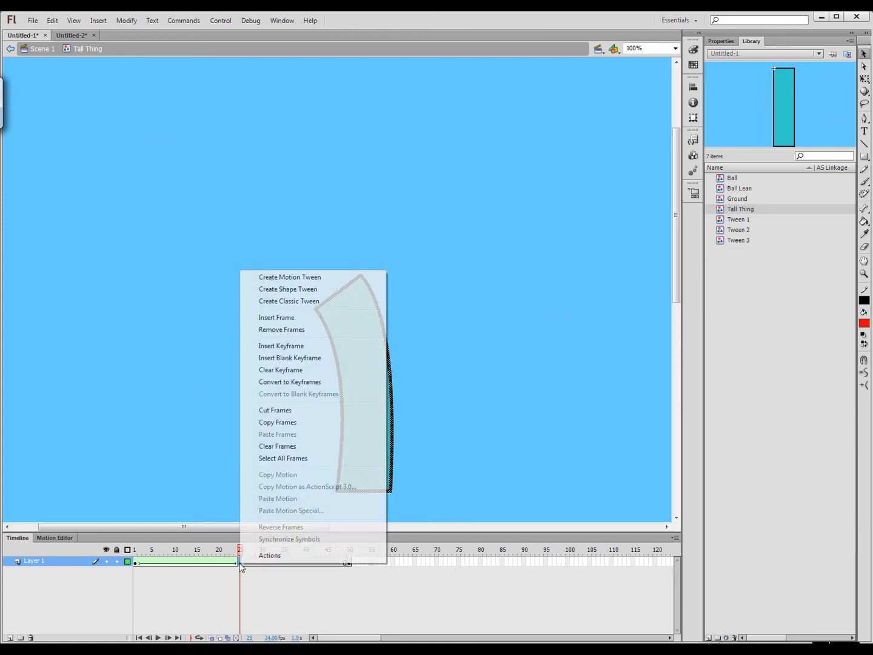
pyautogui.click(282, 289)
pyautogui.moveTo(241, 552); pyautogui.dragTo(350, 575)
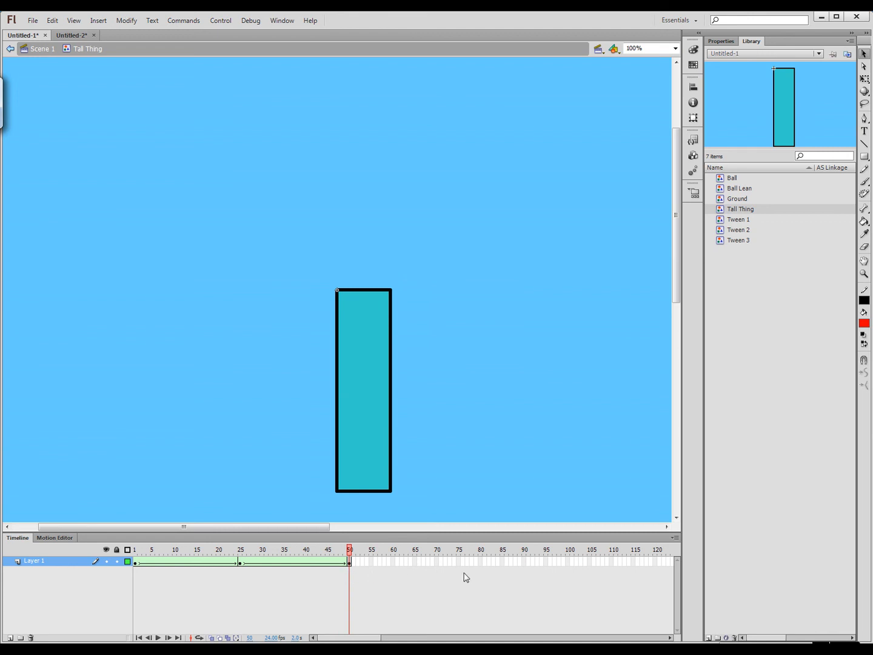
# - Insert keyframes at frames 100 and 75 of Layer 1
pyautogui.rightClick(569, 565)
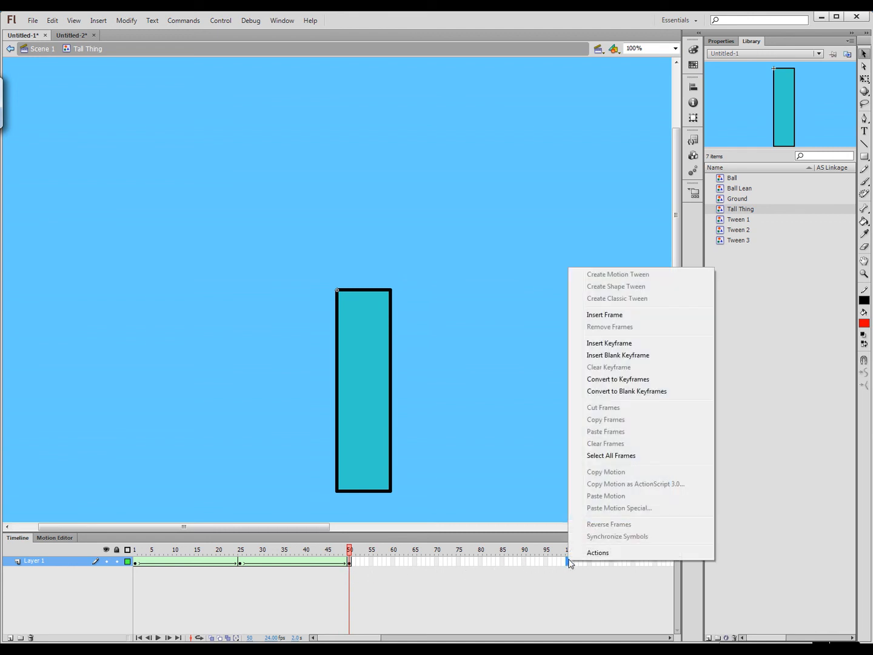
pyautogui.click(609, 343)
pyautogui.rightClick(459, 565)
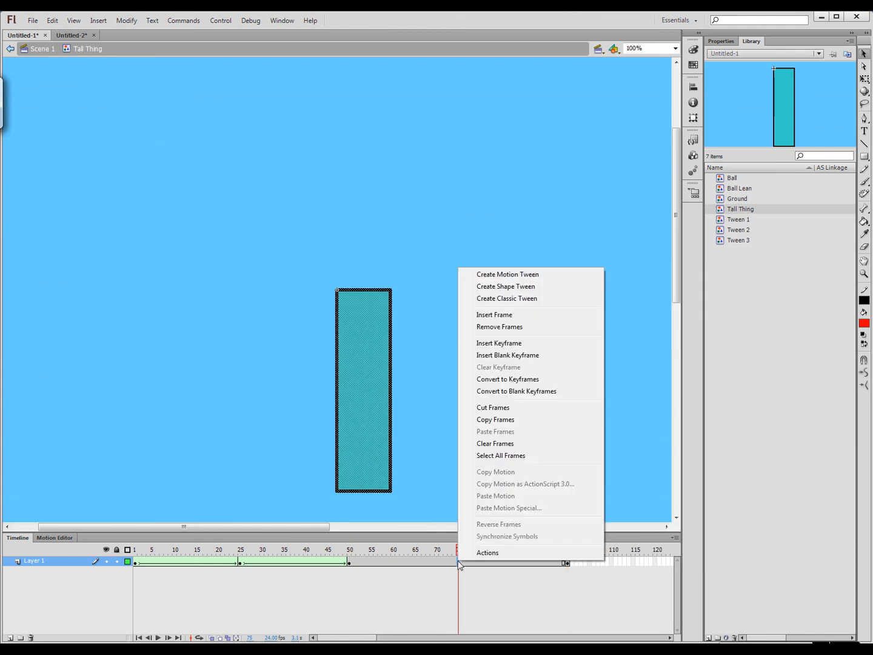
pyautogui.click(500, 342)
# - At frame 75, bend the rectangle to the right by shifting its upper corners and curving both long sides
pyautogui.click(410, 305)
pyautogui.moveTo(389, 291); pyautogui.dragTo(417, 303)
pyautogui.moveTo(337, 291); pyautogui.dragTo(367, 287)
pyautogui.moveTo(357, 337); pyautogui.dragTo(335, 307)
pyautogui.moveTo(412, 357); pyautogui.dragTo(392, 329)
# - Create shape tweens from frame 50 to 75 and from frame 75 to 100, and scrub through the motion
pyautogui.rightClick(349, 563)
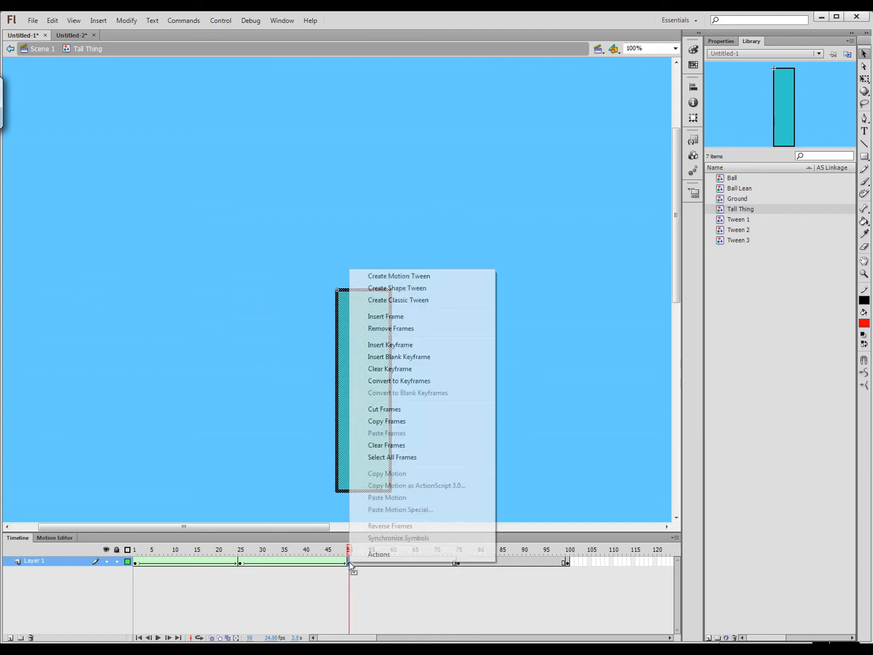
pyautogui.click(395, 288)
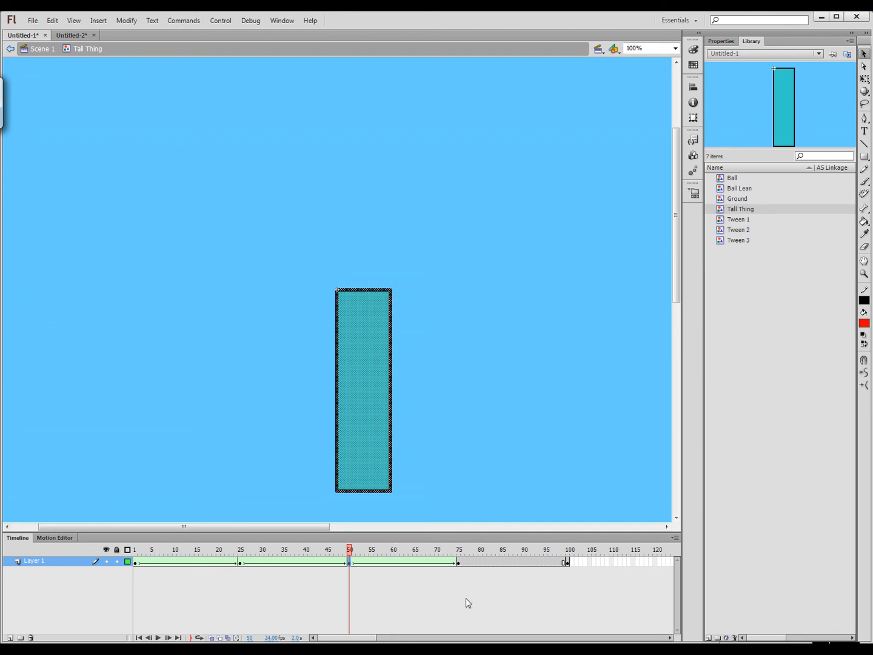
pyautogui.rightClick(458, 563)
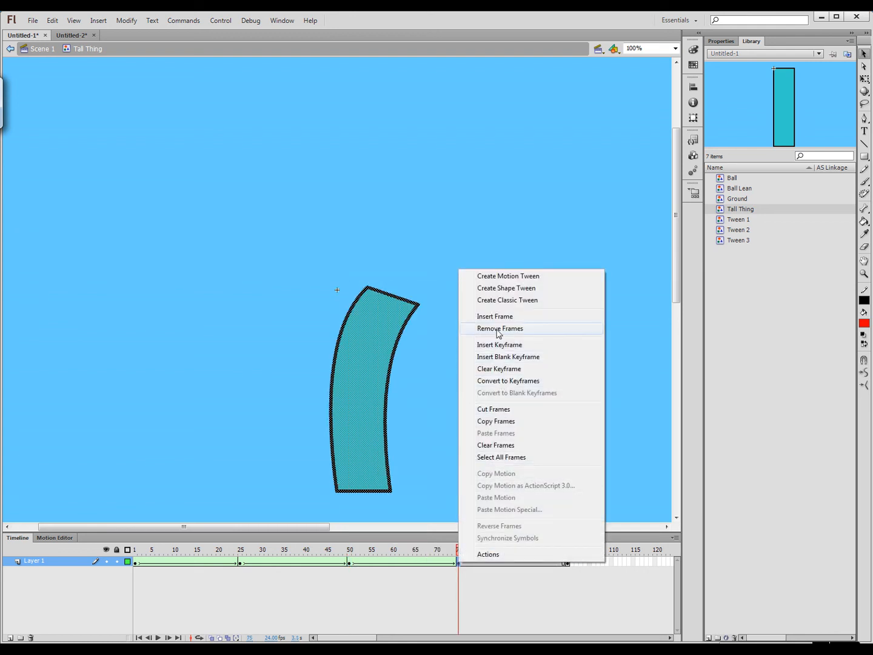
pyautogui.click(503, 300)
pyautogui.moveTo(388, 549); pyautogui.dragTo(349, 555)
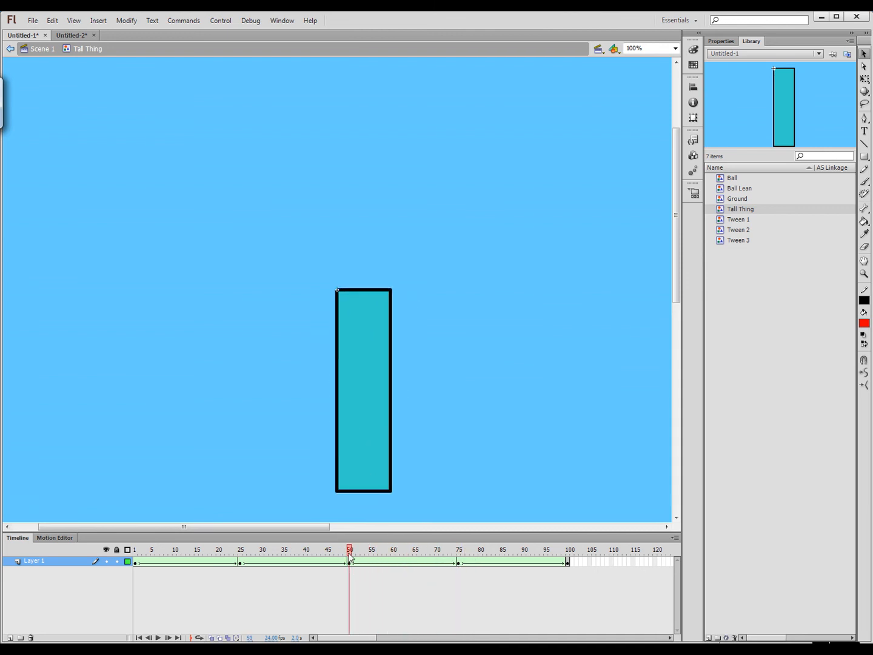
pyautogui.click(350, 562)
pyautogui.rightClick(351, 564)
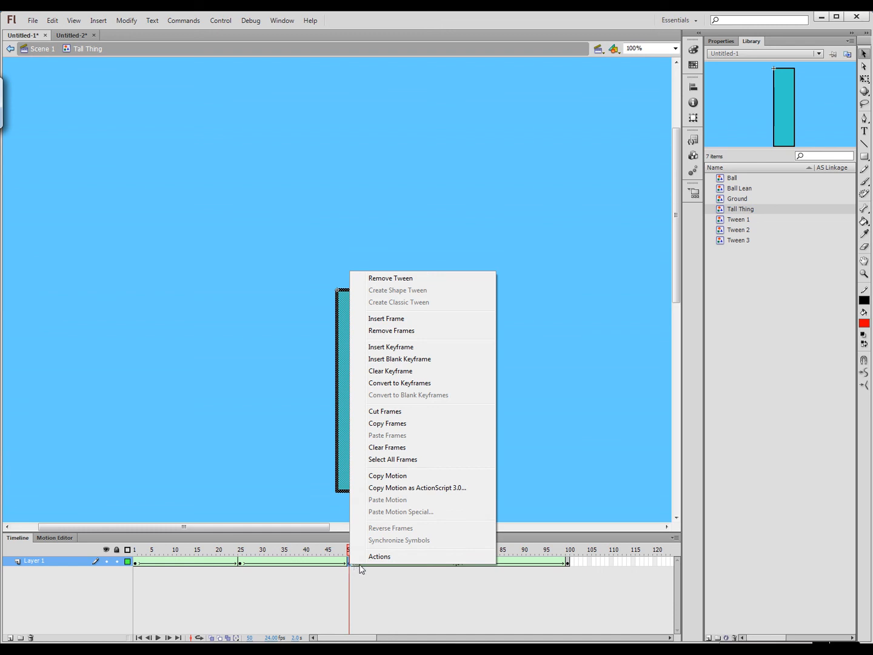
pyautogui.click(400, 605)
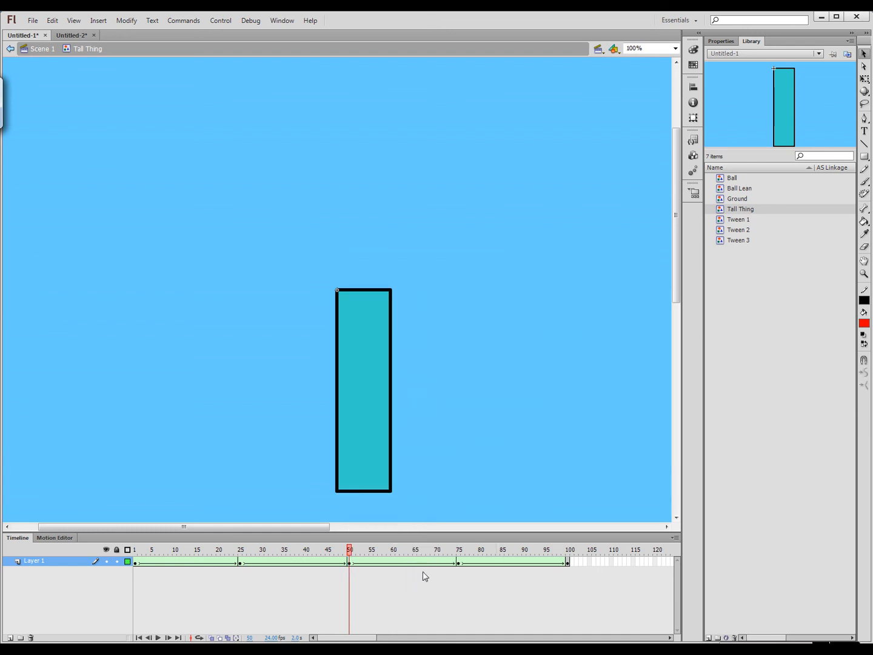
# - Undo the rectangle's rightward bend, its shape tweens and the keyframes at frames 75 and 100 of Layer 1
pyautogui.hotkey('ctrl', 'z')
pyautogui.hotkey('ctrl', 'z')
pyautogui.hotkey('ctrl', 'z')
pyautogui.hotkey('ctrl', 'z')
pyautogui.hotkey('ctrl', 'z')
pyautogui.hotkey('ctrl', 'z')
pyautogui.hotkey('ctrl', 'z')
pyautogui.hotkey('ctrl', 'z')
pyautogui.hotkey('ctrl', 'z')
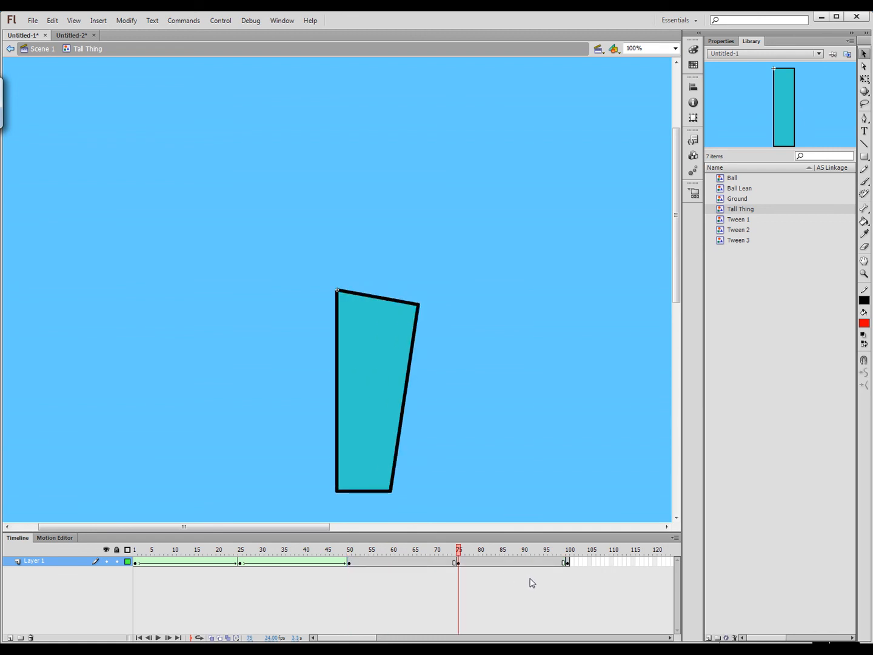
pyautogui.hotkey('ctrl', 'z')
pyautogui.hotkey('ctrl', 'z')
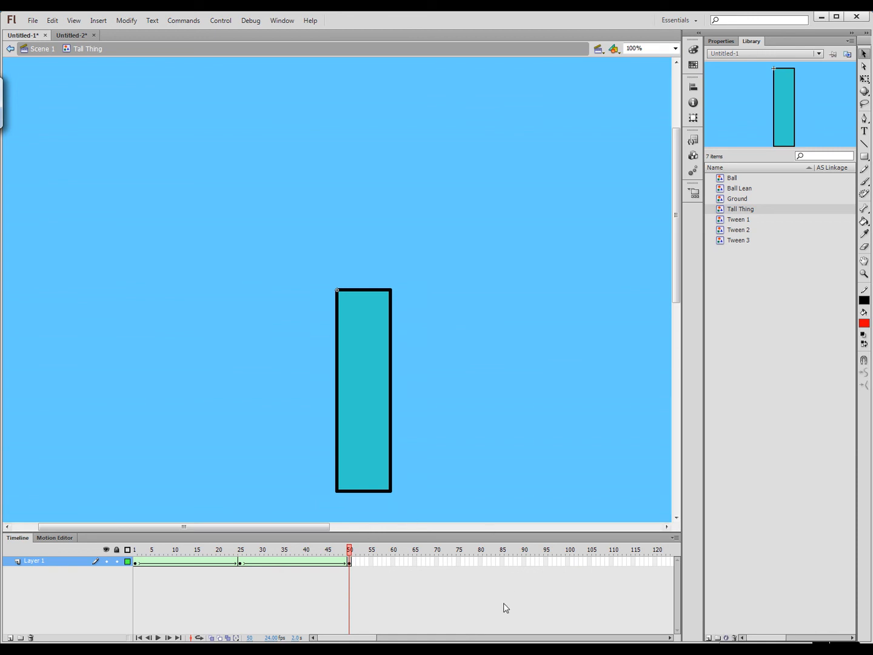
# - Add a new layer and draw a red oval beside the rectangle at frame 1 with the Oval tool
pyautogui.moveTo(350, 563); pyautogui.dragTo(137, 563)
pyautogui.click(864, 156)
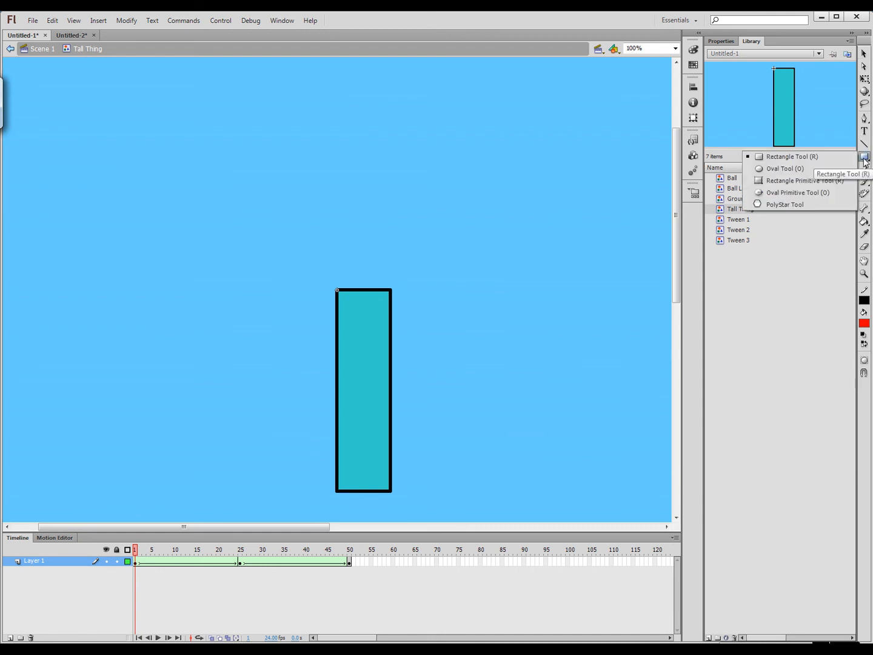
pyautogui.click(785, 169)
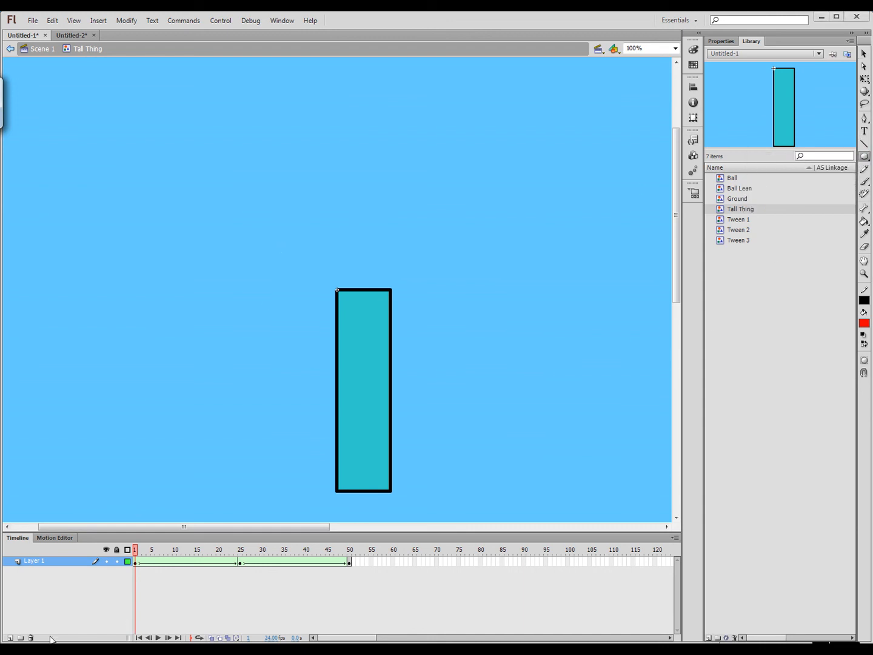
pyautogui.click(10, 637)
pyautogui.moveTo(149, 215)
pyautogui.mouseDown()
pyautogui.moveTo(229, 339)
pyautogui.moveTo(270, 327)
pyautogui.mouseUp()
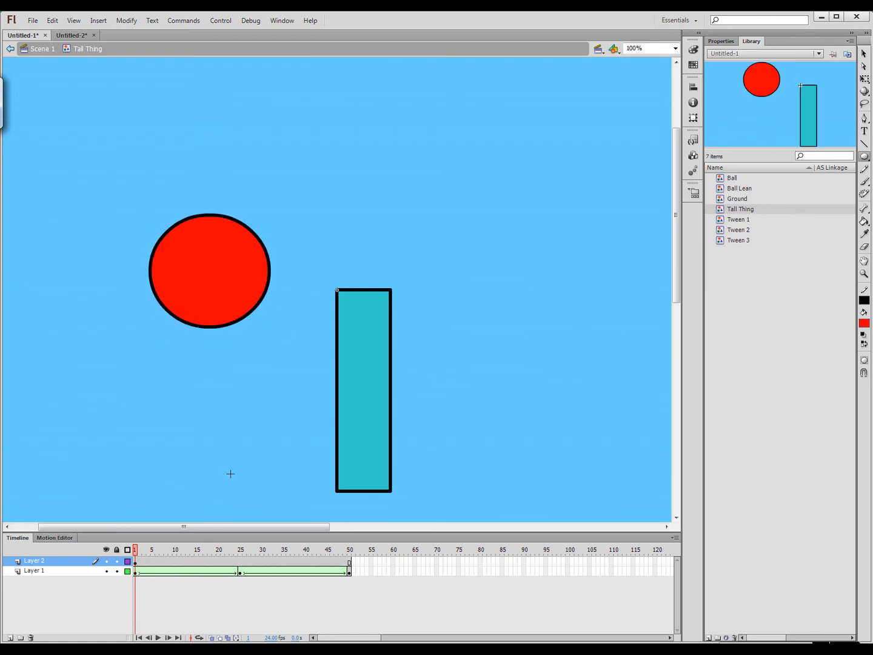
# - Insert a keyframe at frame 12 of Layer 2 and push the oval's upper right edge and left edge inward
pyautogui.click(136, 563)
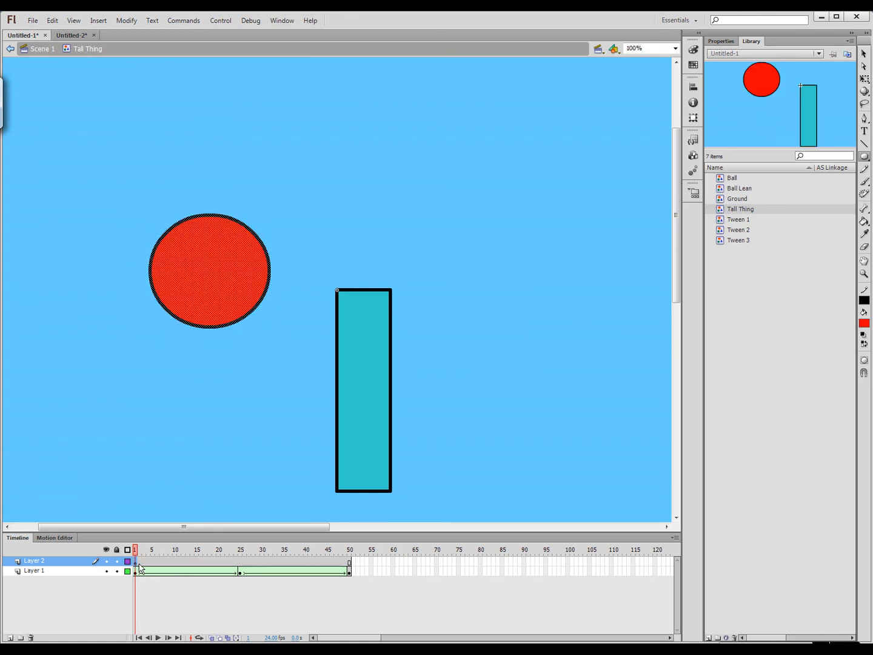
pyautogui.rightClick(183, 561)
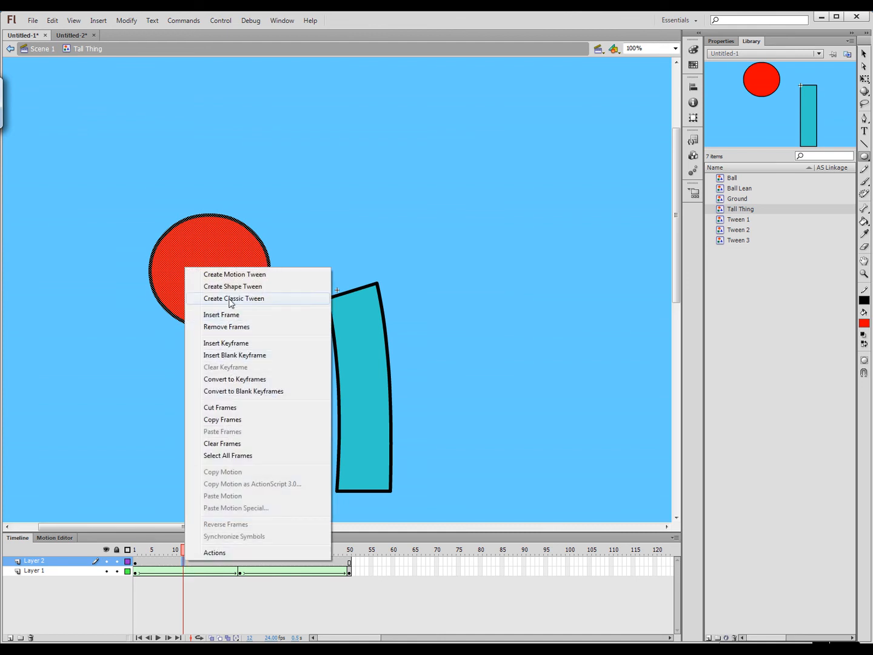
pyautogui.click(227, 343)
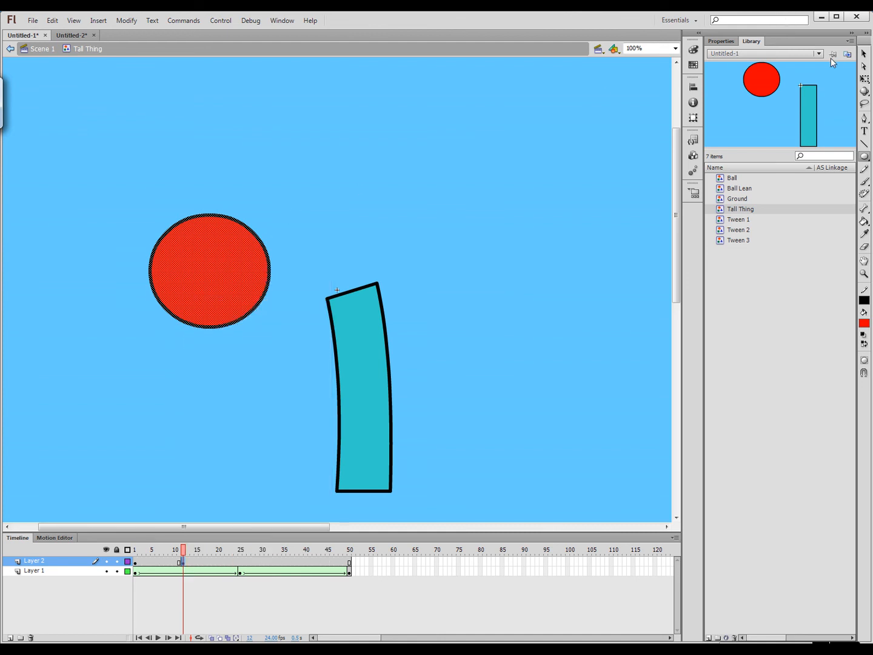
pyautogui.click(865, 53)
pyautogui.click(326, 184)
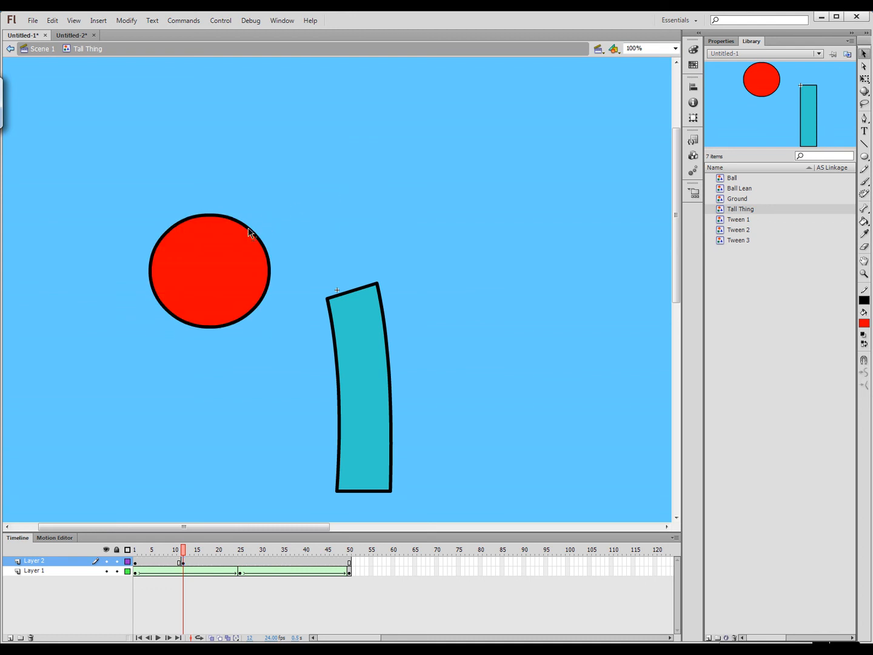
pyautogui.moveTo(255, 240); pyautogui.dragTo(238, 237)
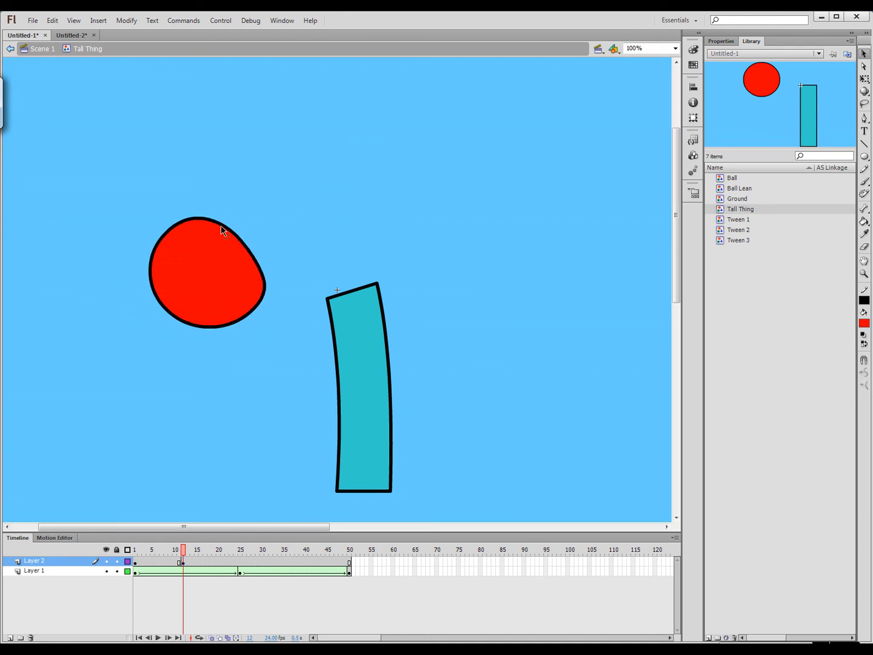
pyautogui.moveTo(157, 263); pyautogui.dragTo(172, 267)
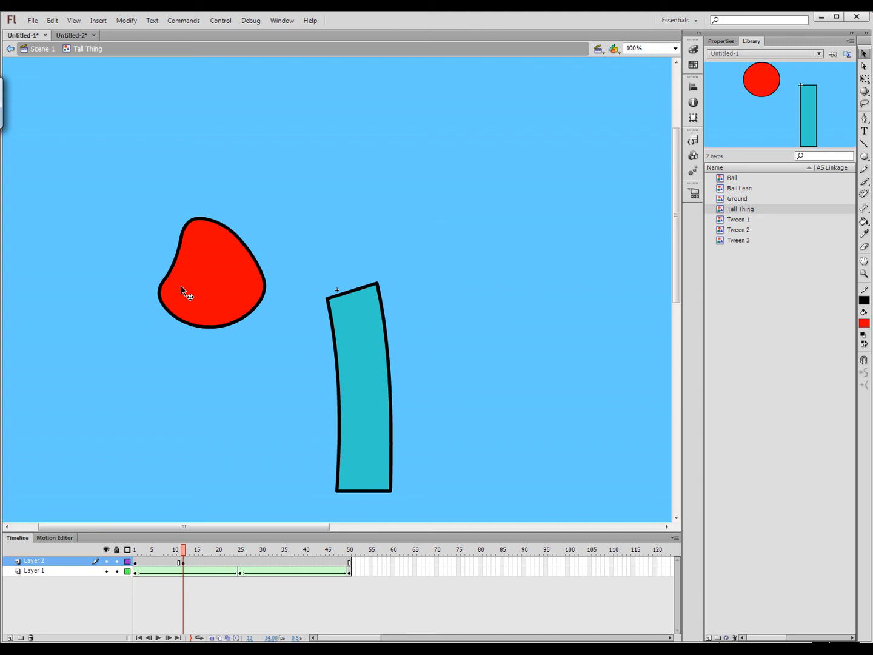
# - Create a shape tween from frame 1 to 12 of Layer 2 and scrub through the oval's deformation
pyautogui.rightClick(135, 561)
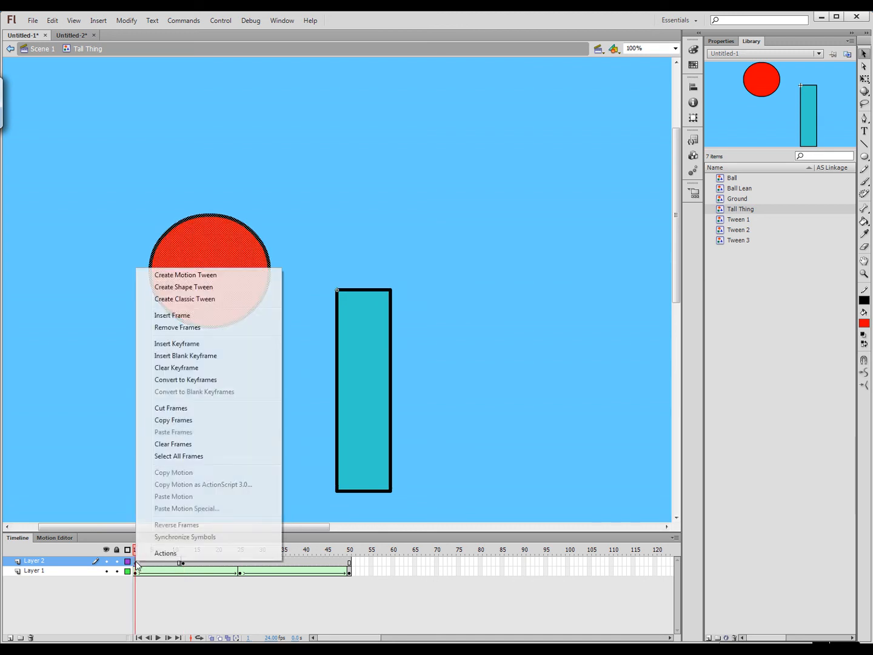
pyautogui.click(184, 289)
pyautogui.moveTo(137, 552); pyautogui.dragTo(192, 550)
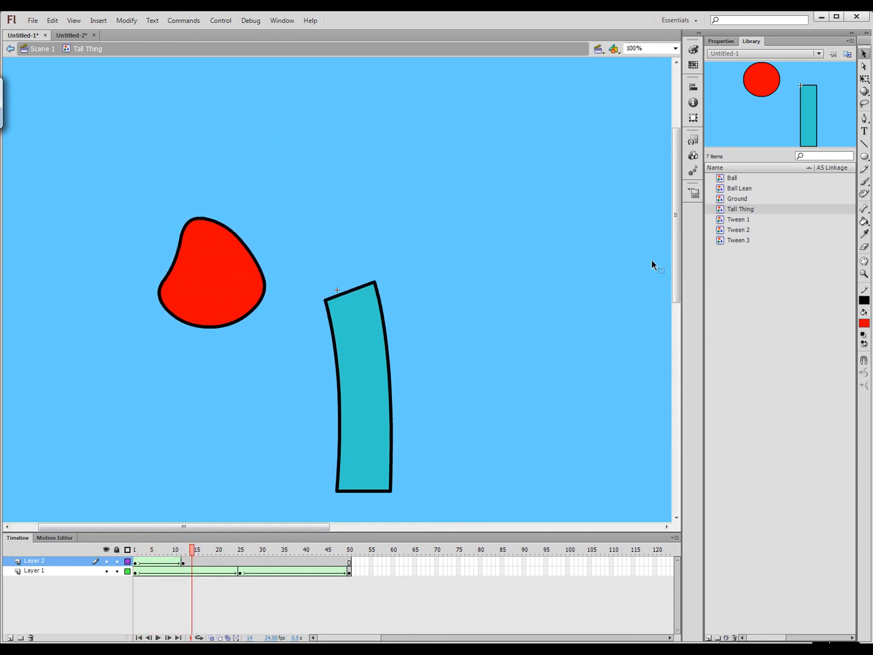
# - Add a third layer and brush a thick red ring above and to the right of the rectangle at frame 1
pyautogui.click(10, 637)
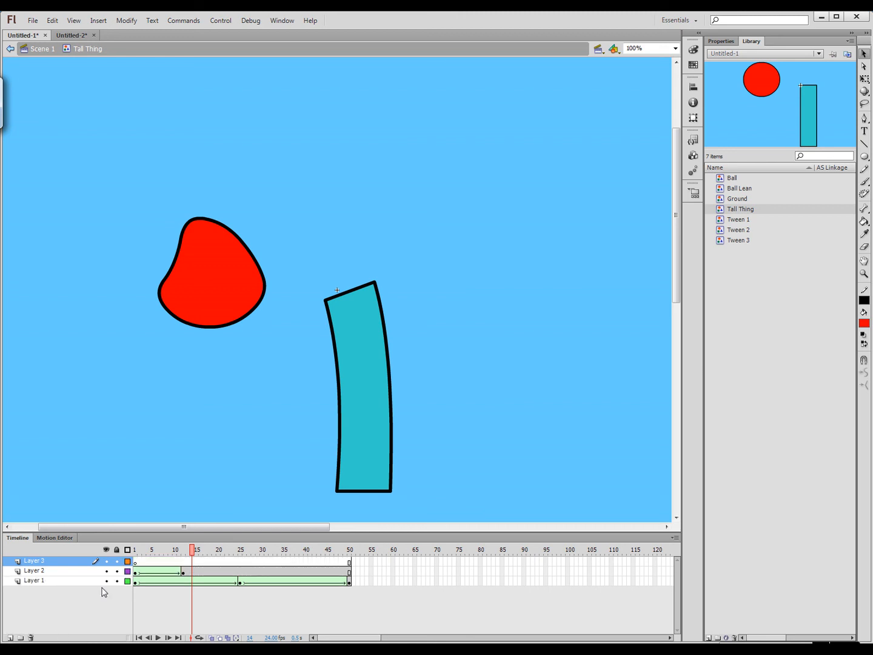
pyautogui.moveTo(195, 554); pyautogui.dragTo(134, 551)
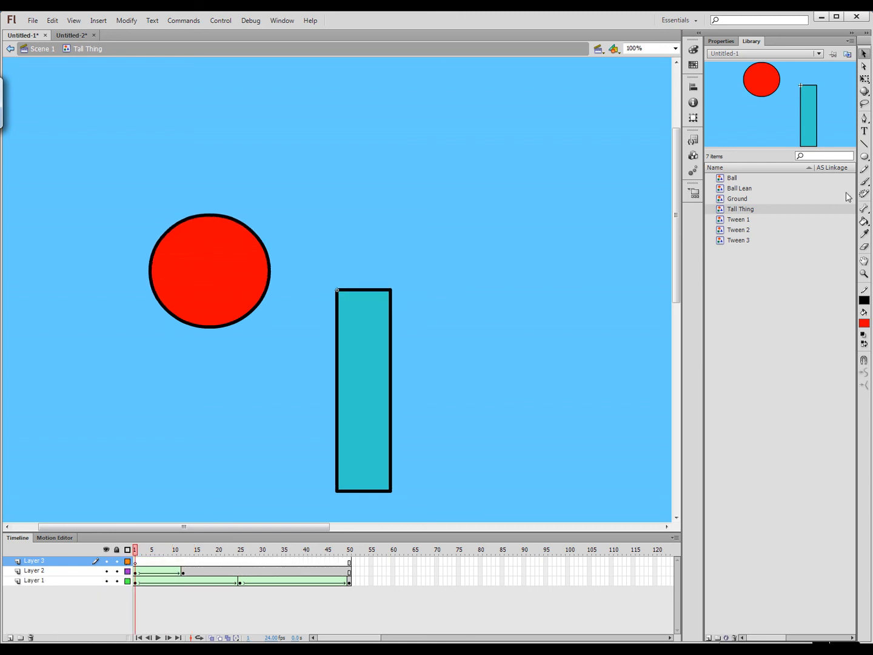
pyautogui.click(866, 183)
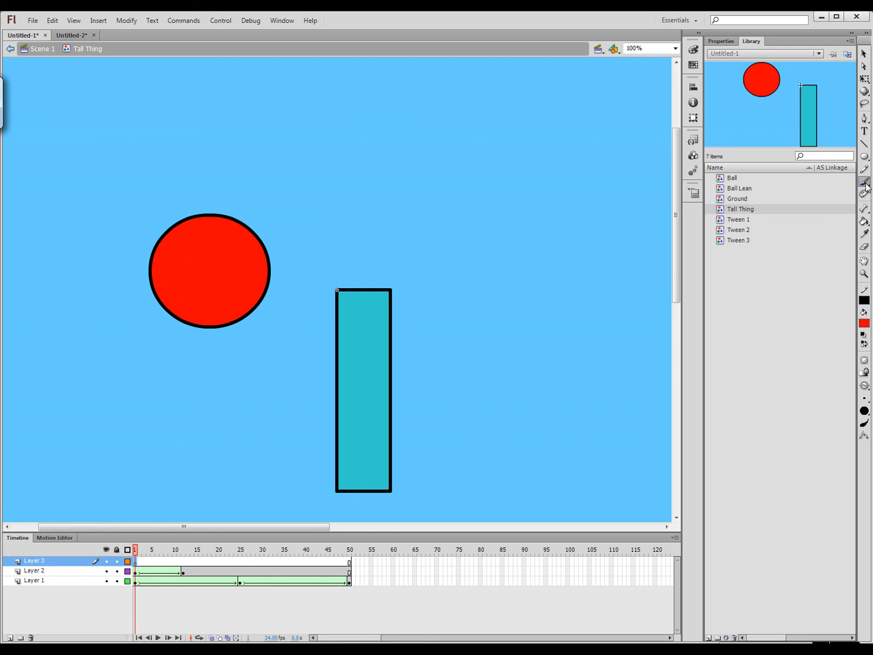
pyautogui.moveTo(472, 171)
pyautogui.mouseDown()
pyautogui.moveTo(503, 129)
pyautogui.moveTo(512, 142)
pyautogui.moveTo(488, 193)
pyautogui.moveTo(522, 188)
pyautogui.moveTo(497, 176)
pyautogui.moveTo(518, 140)
pyautogui.moveTo(523, 151)
pyautogui.mouseUp()
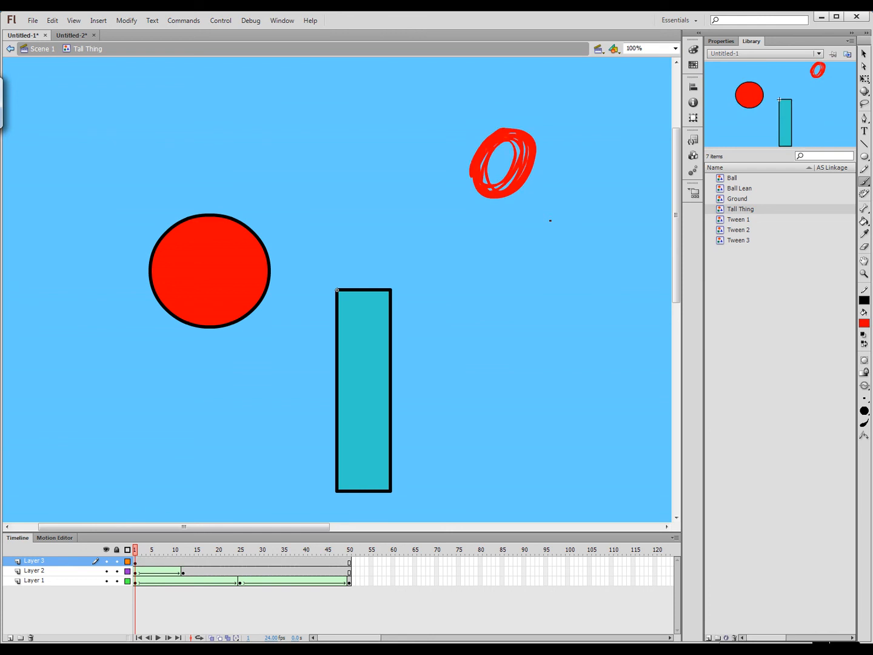
# - Insert a keyframe at frame 10 of Layer 3 and replace the ring with a thin, looping red brush scribble
pyautogui.click(178, 559)
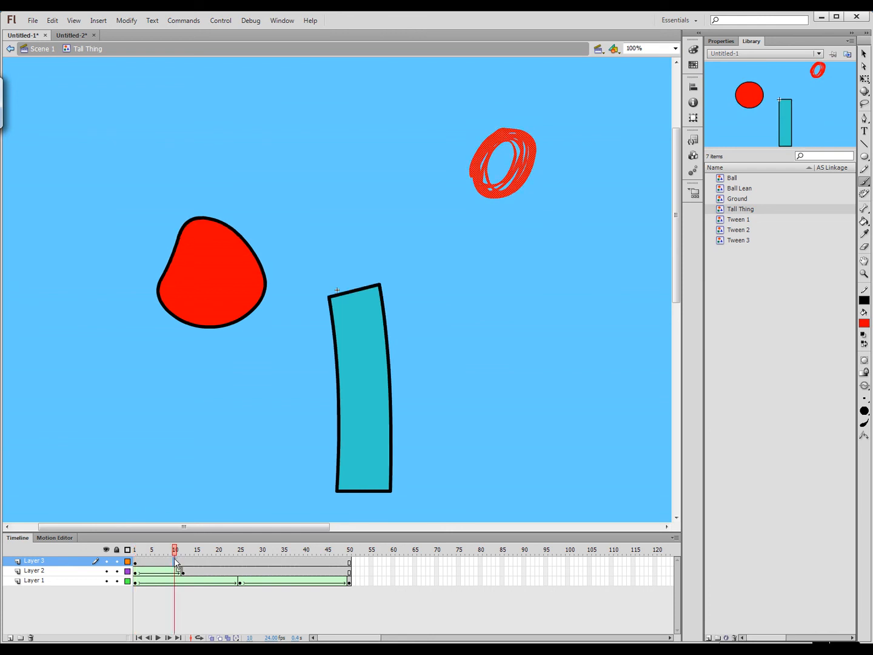
pyautogui.rightClick(177, 564)
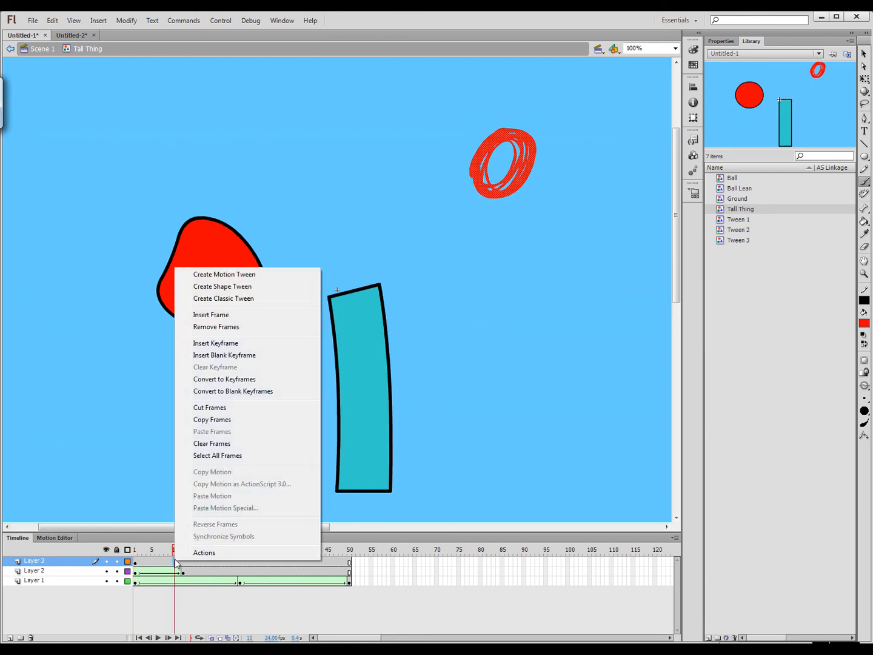
pyautogui.click(215, 343)
pyautogui.press('Delete')
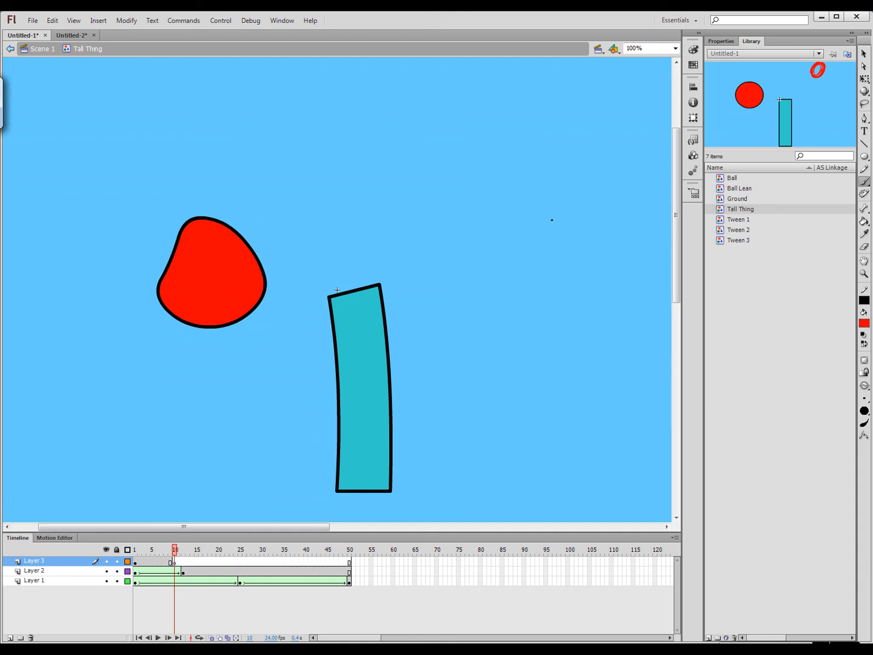
pyautogui.moveTo(440, 172)
pyautogui.mouseDown()
pyautogui.moveTo(581, 170)
pyautogui.moveTo(436, 176)
pyautogui.moveTo(532, 144)
pyautogui.moveTo(564, 175)
pyautogui.moveTo(474, 142)
pyautogui.mouseUp()
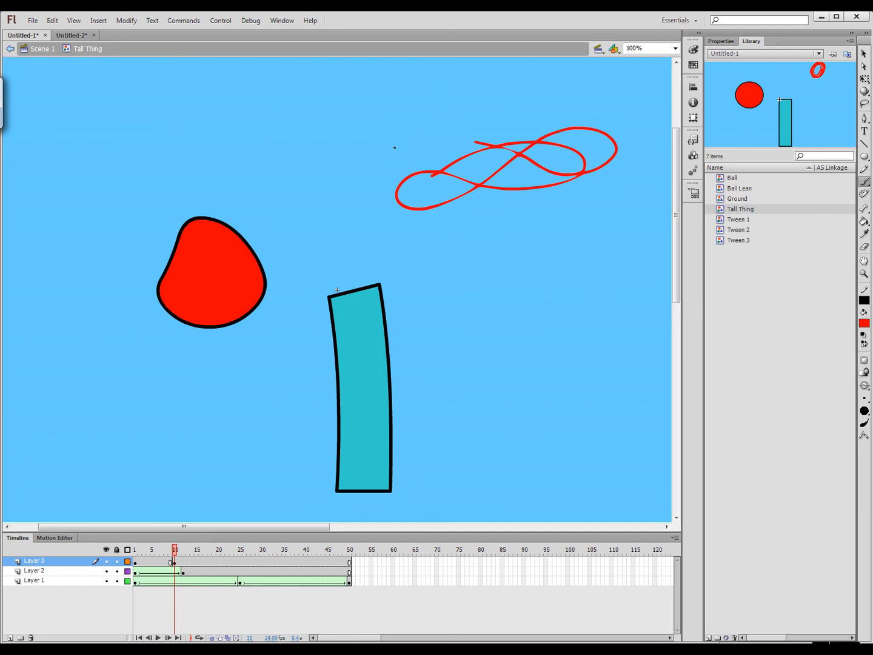
# - Create a shape tween from frame 1 to 10 of Layer 3 and scrub through the ring changing into the scribble
pyautogui.rightClick(136, 563)
pyautogui.click(182, 288)
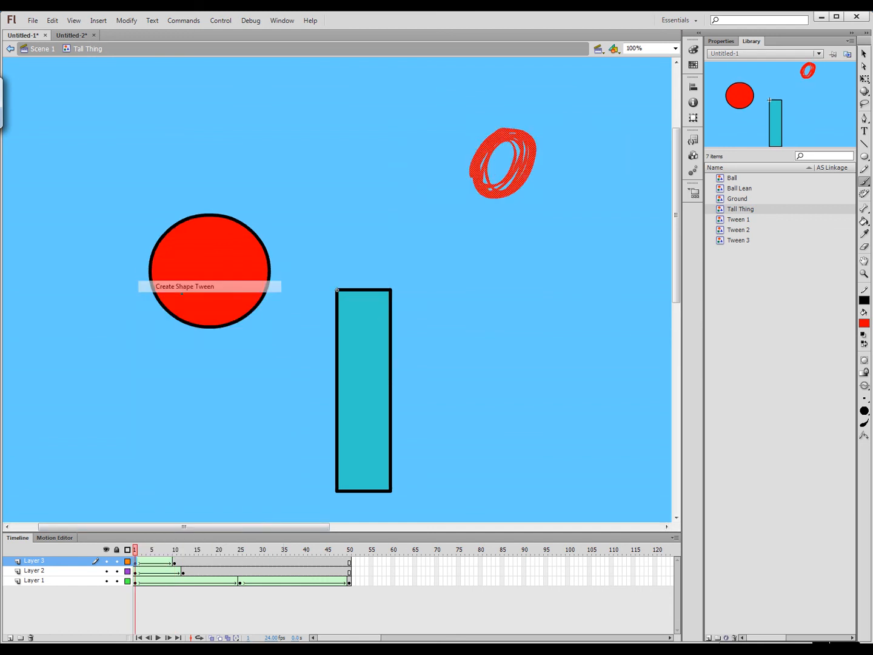
pyautogui.moveTo(136, 553)
pyautogui.mouseDown()
pyautogui.moveTo(175, 559)
pyautogui.moveTo(137, 560)
pyautogui.moveTo(175, 559)
pyautogui.mouseUp()
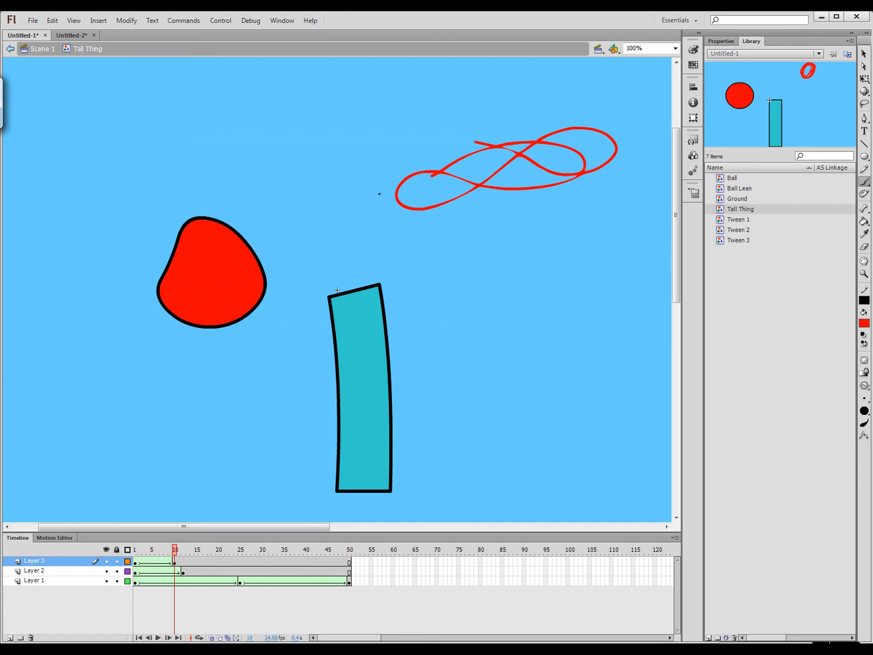
# - Delete Layer 3 and Layer 2 from the Tall Thing symbol
pyautogui.click(26, 564)
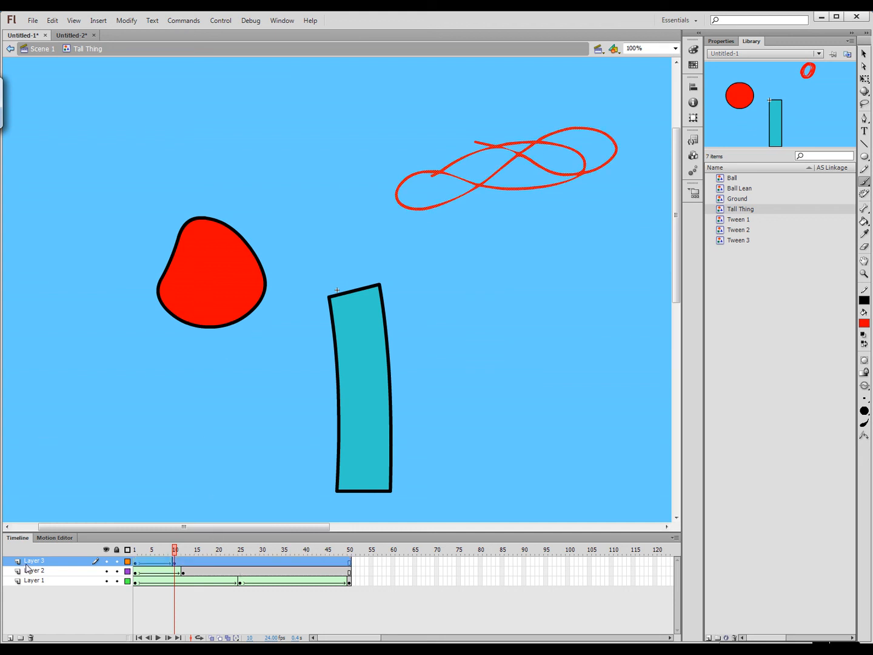
pyautogui.click(31, 637)
pyautogui.click(29, 563)
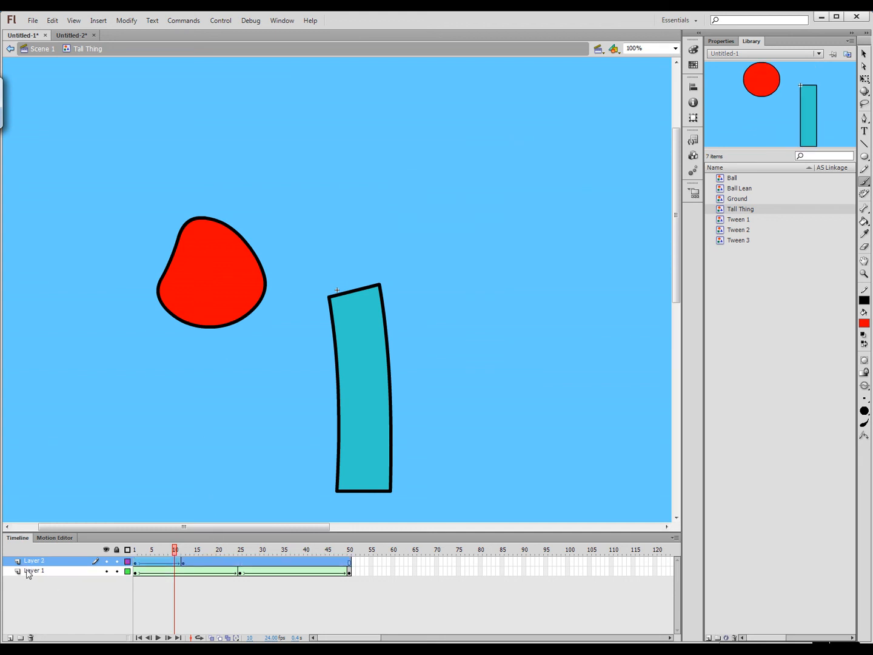
pyautogui.click(31, 637)
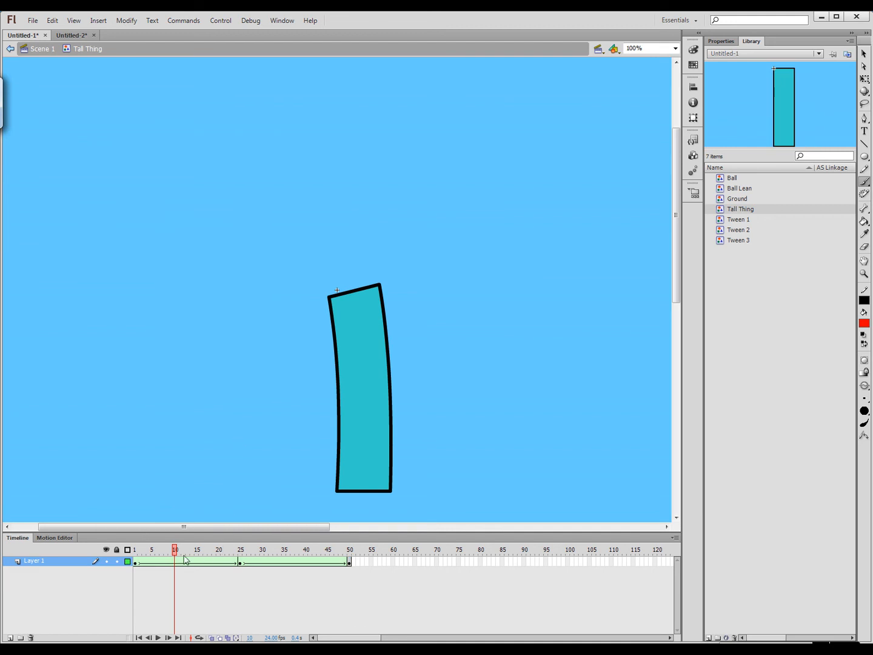
# - Play the Tall Thing bending animation from frame 1, and play it a second time
pyautogui.moveTo(175, 550); pyautogui.dragTo(74, 554)
pyautogui.press('Return')
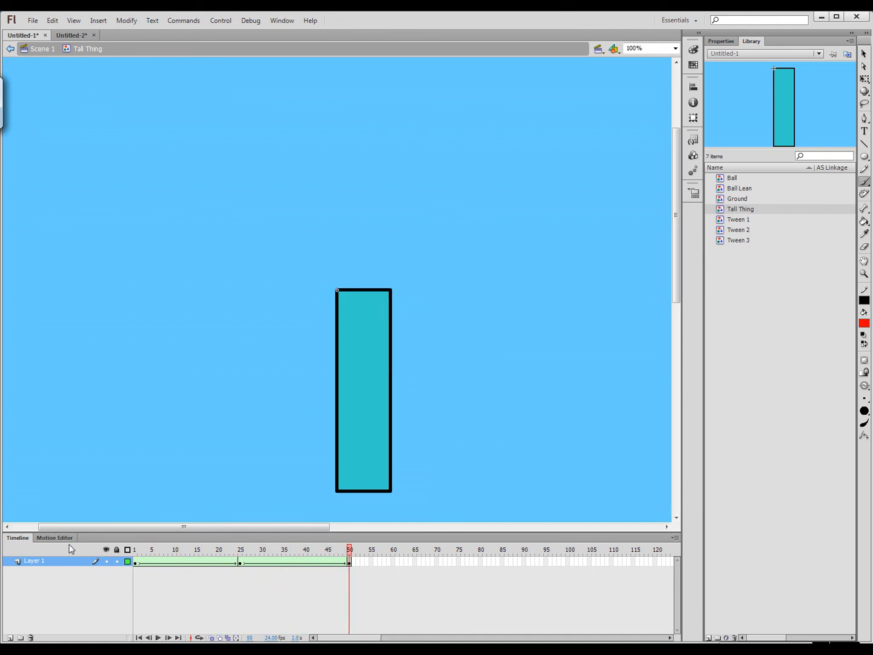
pyautogui.press('Return')
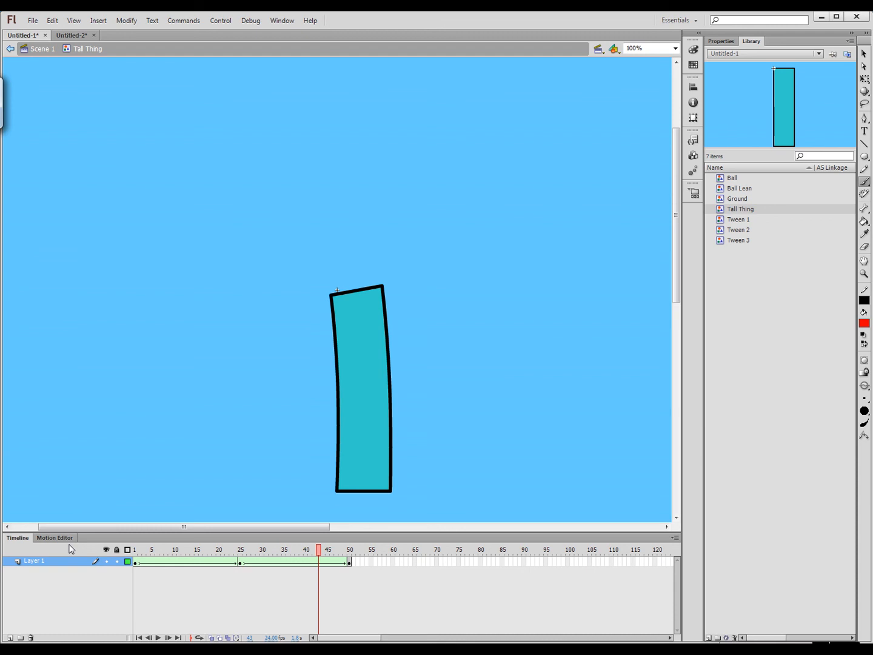
# - Return to Scene 1, play the scene, and scrub to frame 50 to check the Tall Thing against the ball
pyautogui.click(40, 57)
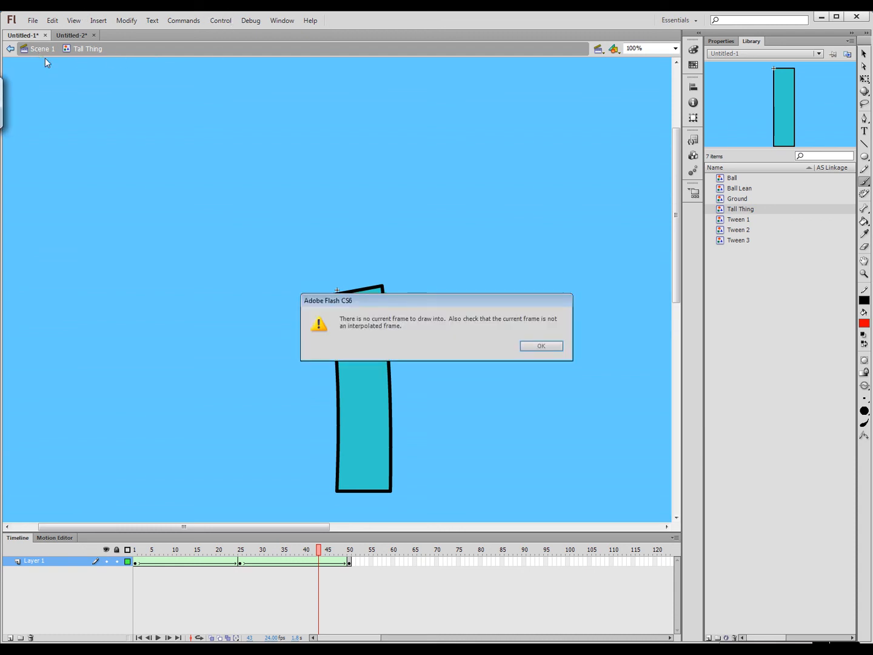
pyautogui.click(538, 346)
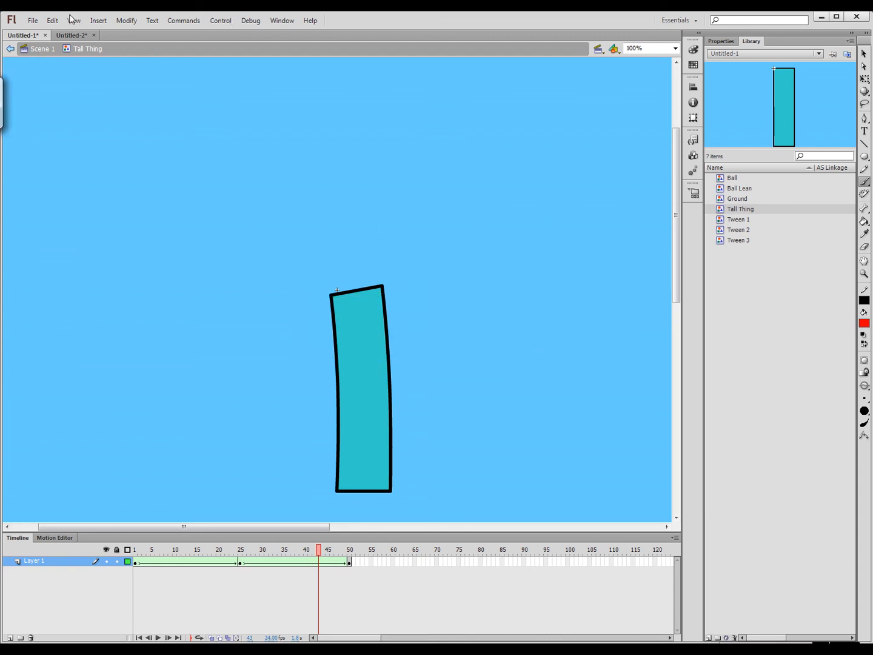
pyautogui.click(40, 50)
pyautogui.press('Return')
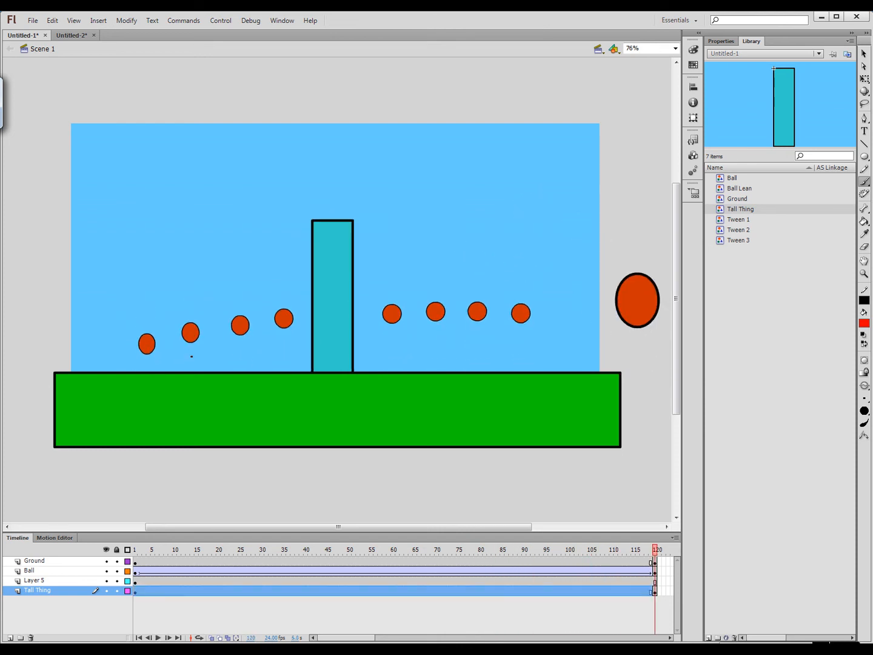
pyautogui.moveTo(138, 560); pyautogui.dragTo(349, 575)
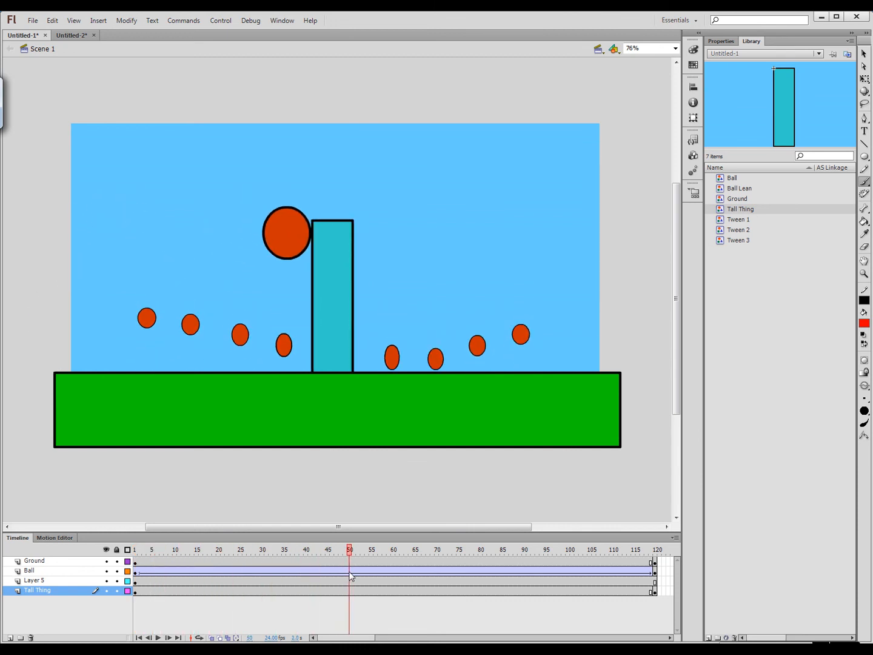
pyautogui.click(350, 562)
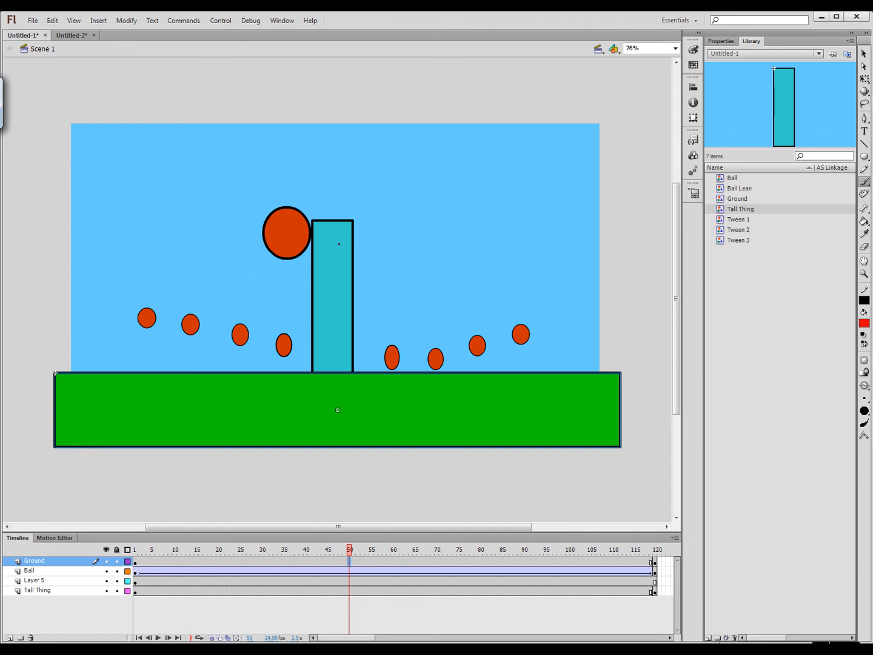
# - Insert a keyframe at frame 50 of the Tall Thing layer and flip the Tall Thing instance horizontally there
pyautogui.rightClick(349, 563)
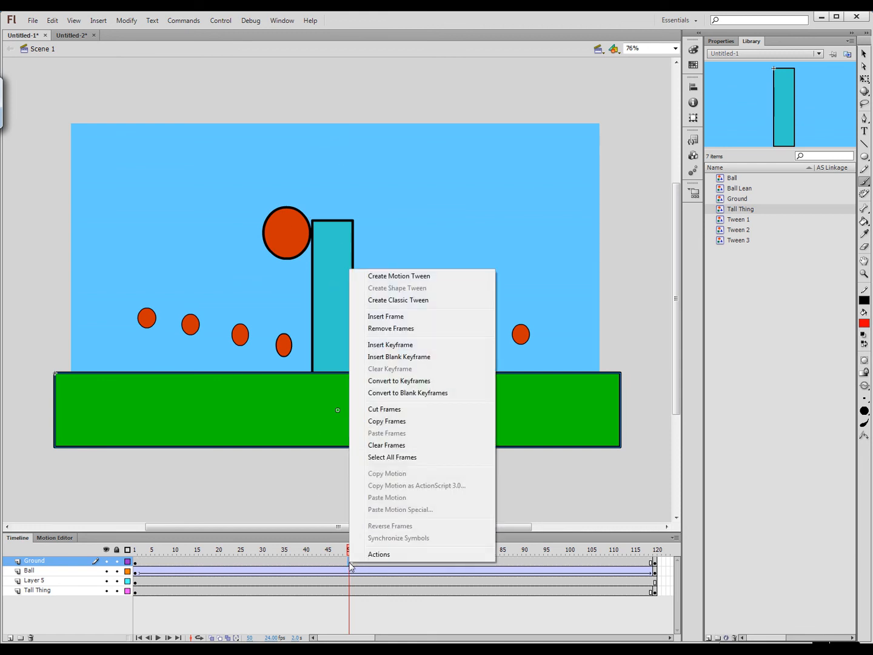
pyautogui.click(349, 592)
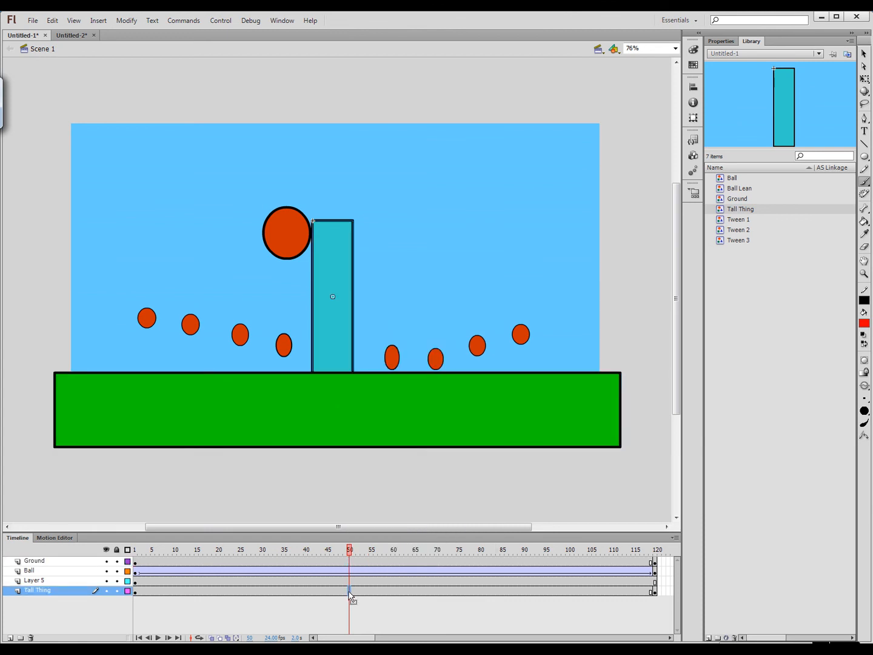
pyautogui.rightClick(350, 591)
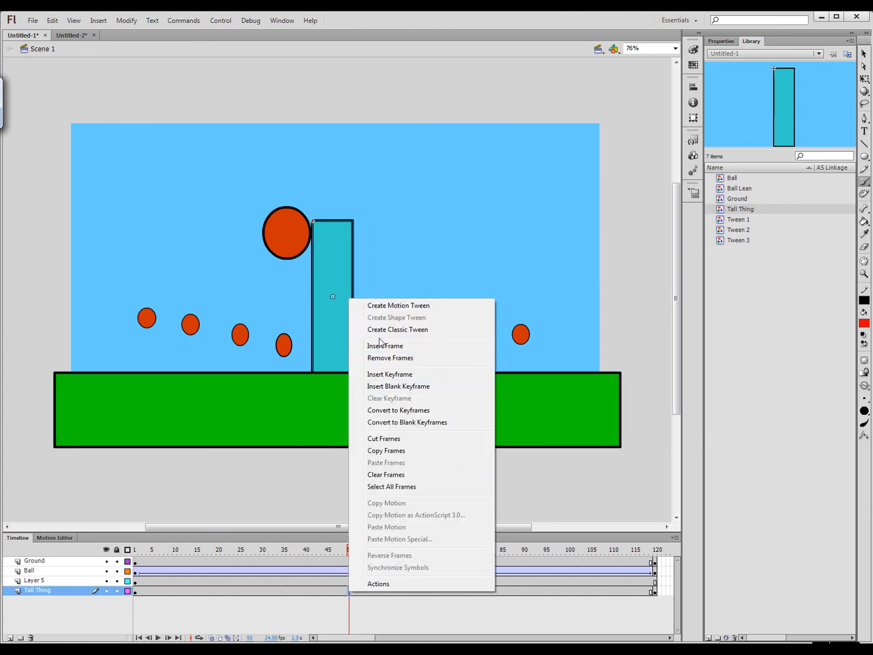
pyautogui.click(390, 374)
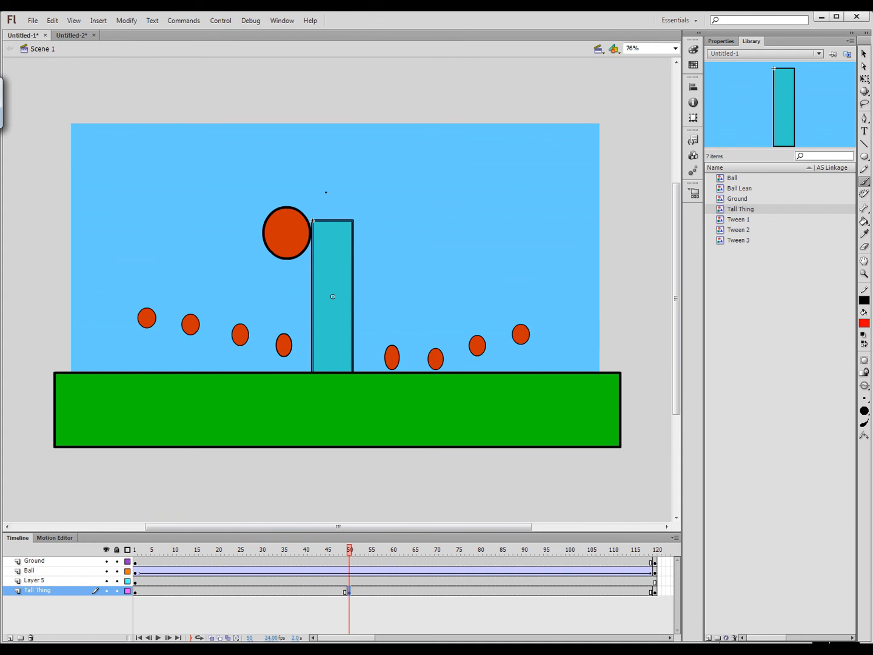
pyautogui.click(864, 54)
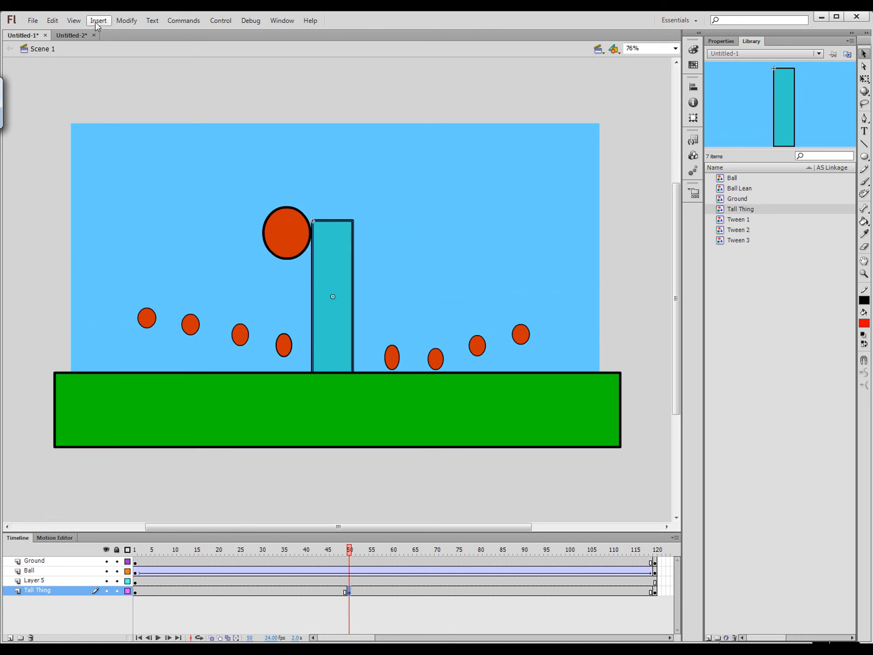
pyautogui.click(127, 23)
pyautogui.moveTo(150, 174)
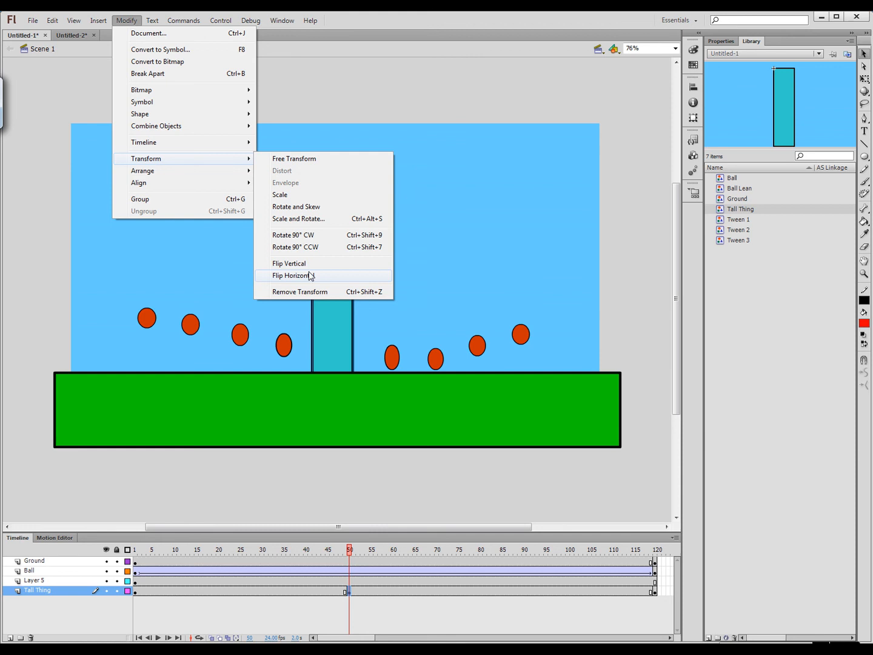
pyautogui.click(311, 277)
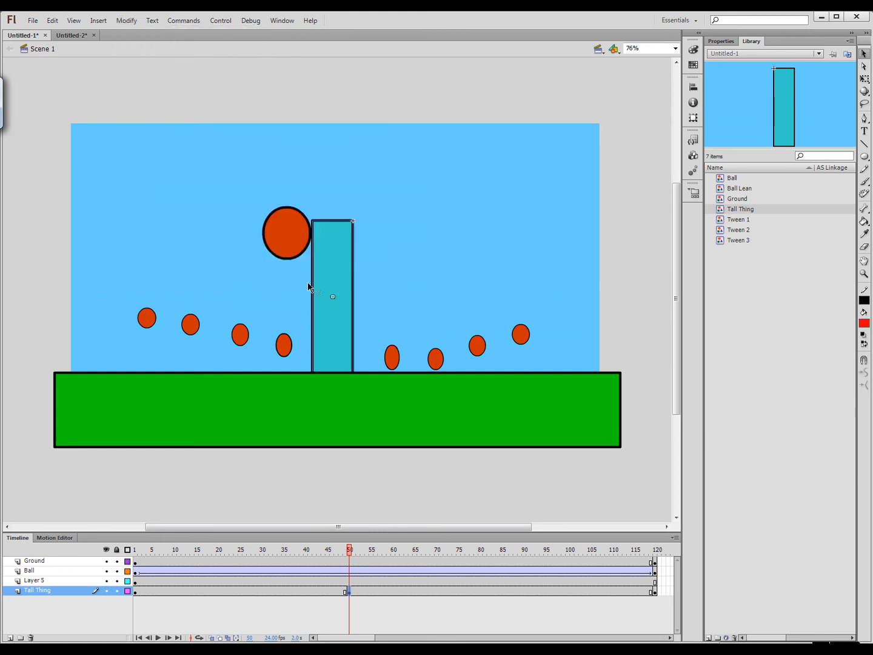
# - Add another Tall Thing keyframe at frame 100 and flip that instance horizontally
pyautogui.moveTo(349, 552); pyautogui.dragTo(569, 556)
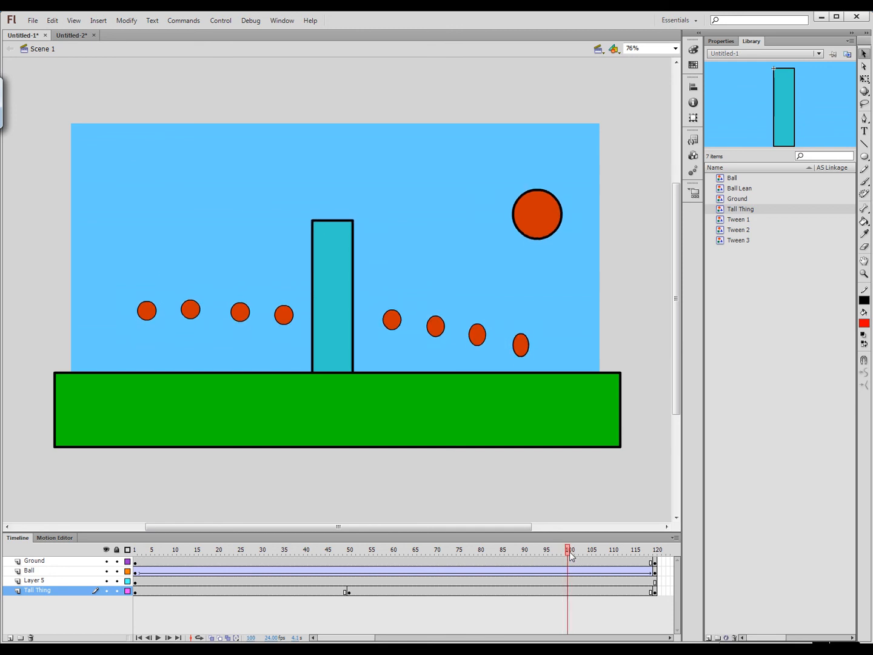
pyautogui.rightClick(568, 592)
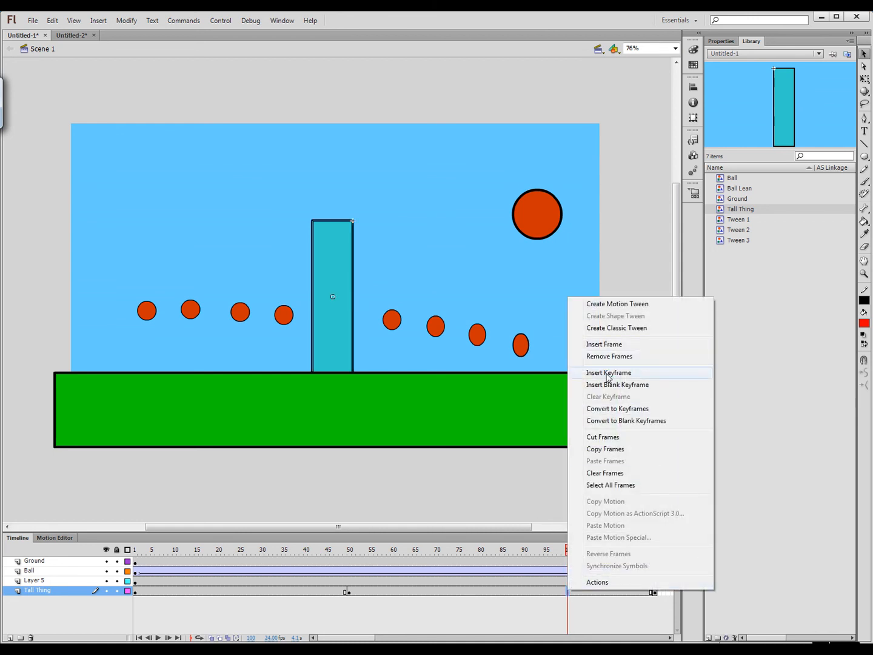
pyautogui.click(607, 373)
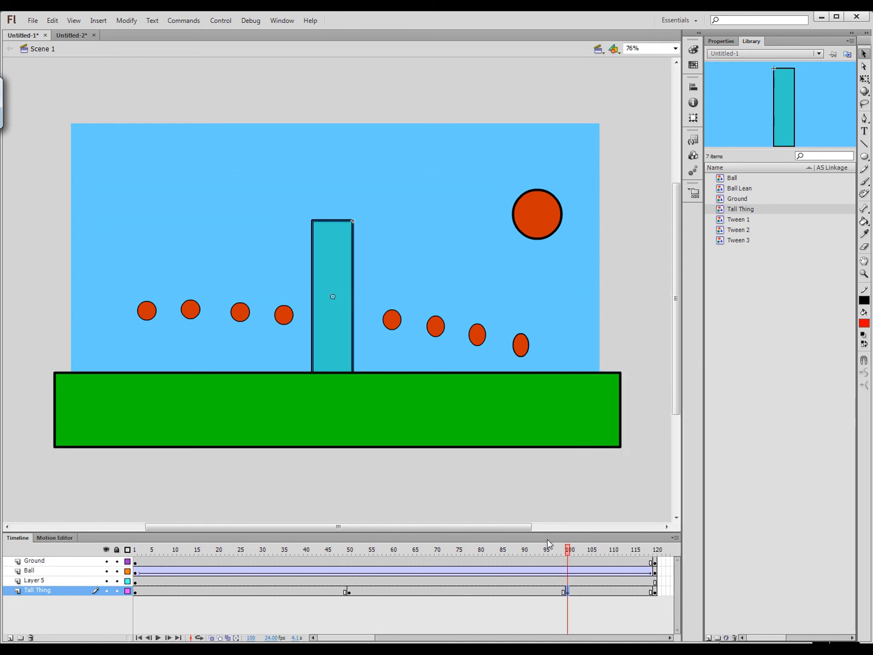
pyautogui.click(126, 20)
pyautogui.moveTo(158, 163)
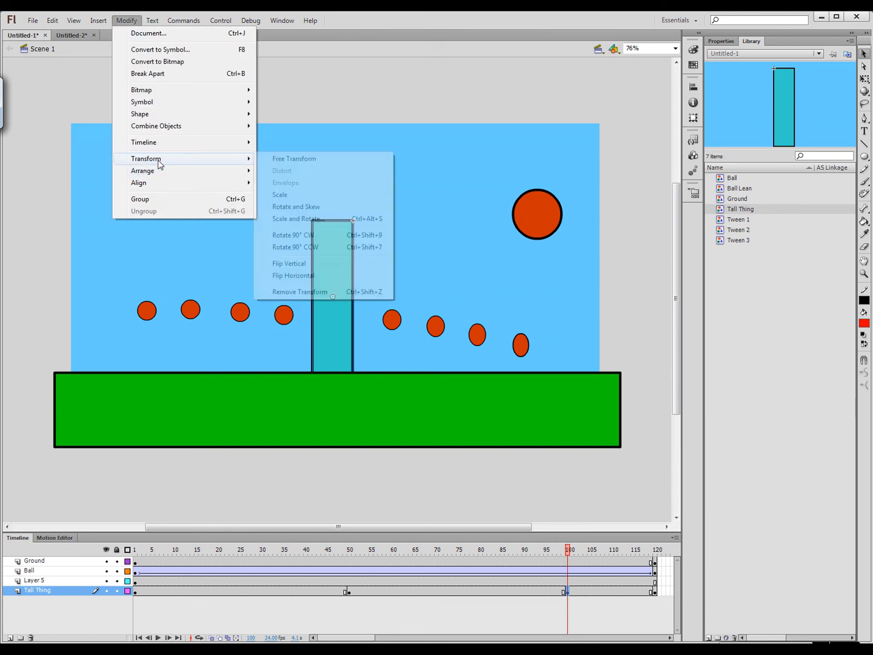
pyautogui.click(292, 275)
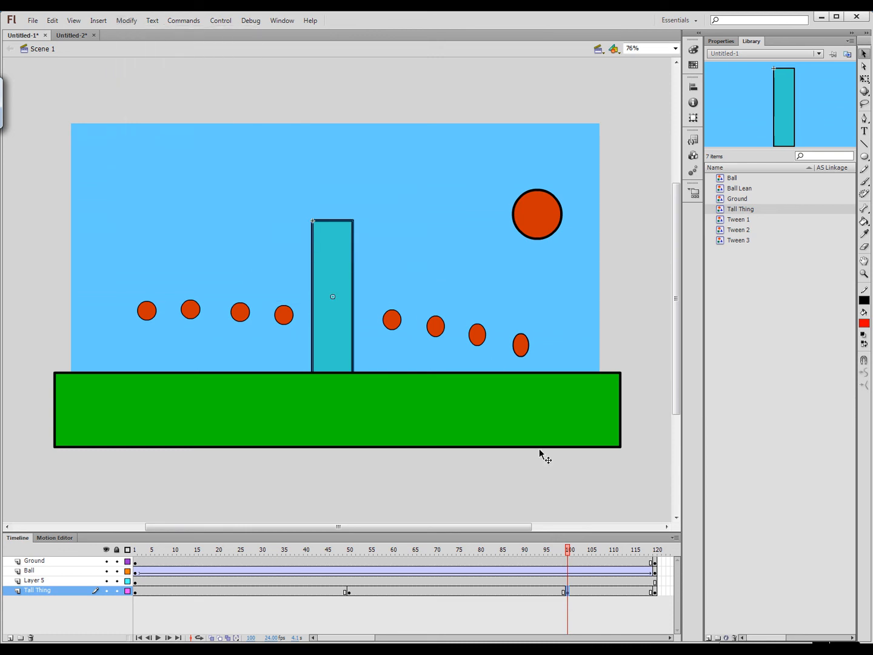
# - Play the scene from frame 1 and replay it to check the Tall Thing's bending direction against the ball
pyautogui.moveTo(568, 552); pyautogui.dragTo(3, 467)
pyautogui.press('Return')
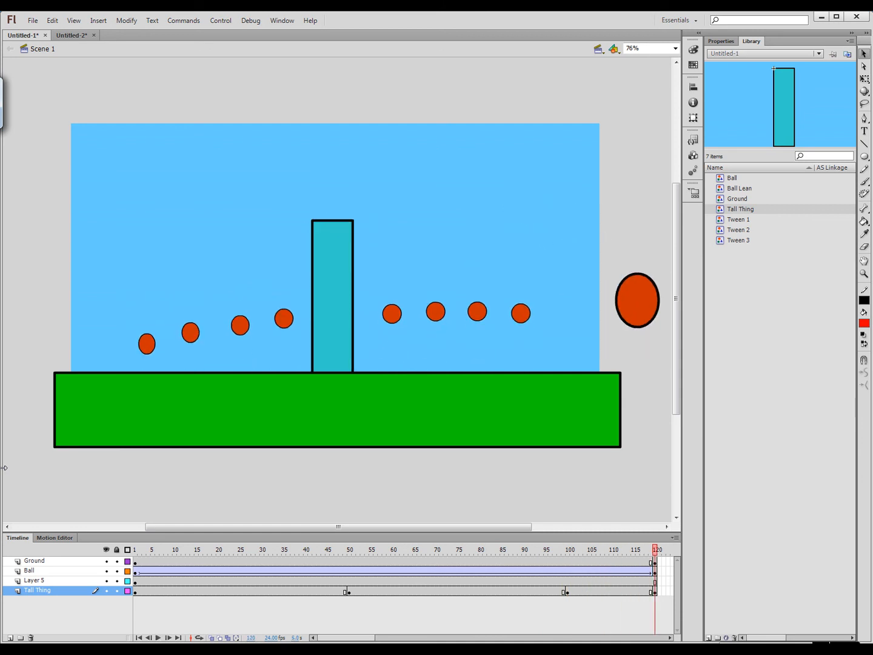
pyautogui.press('Return')
pyautogui.press('Return')
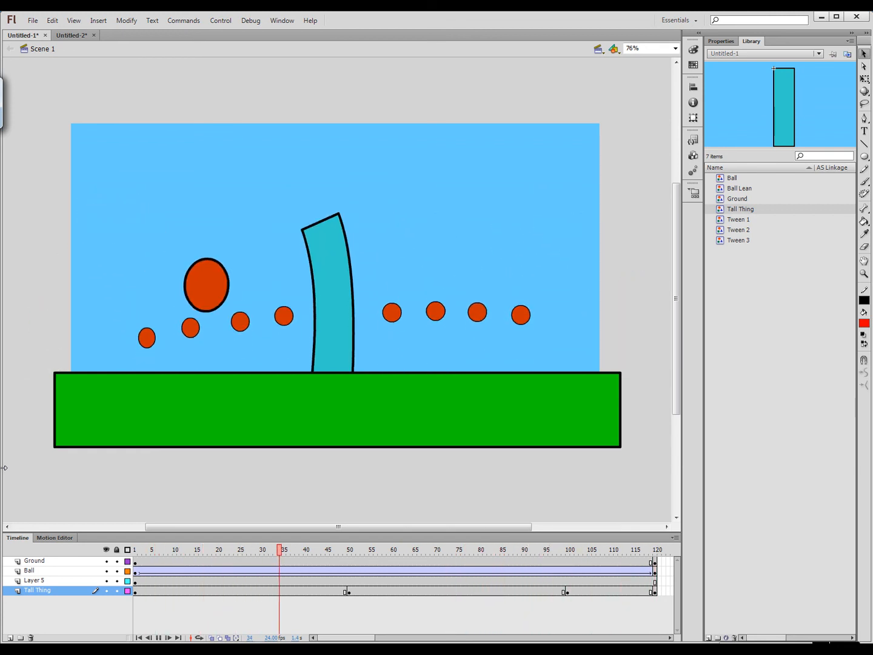